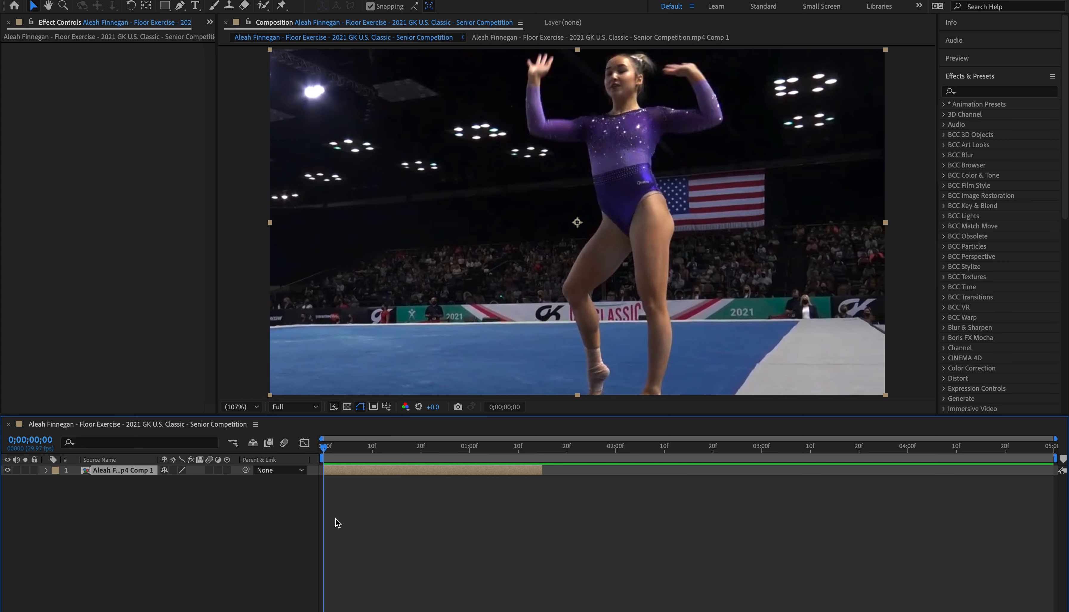
# Step: Pre-compose the gymnastics clip layer, moving all attributes into the new composition, and enable motion blur for the timeline and the layer
pyautogui.rightClick(371, 470)
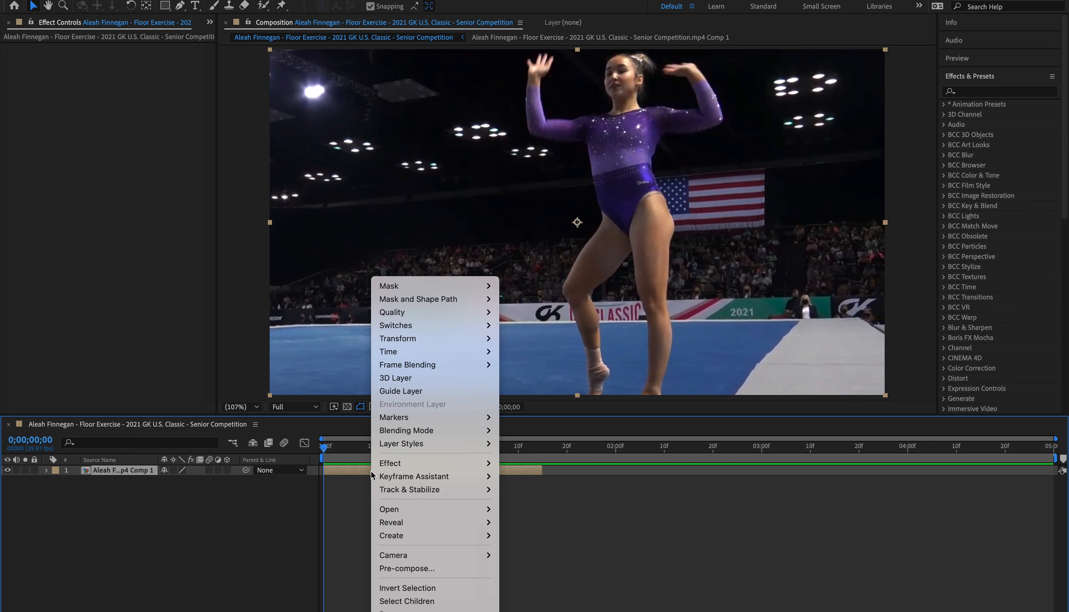
pyautogui.click(411, 569)
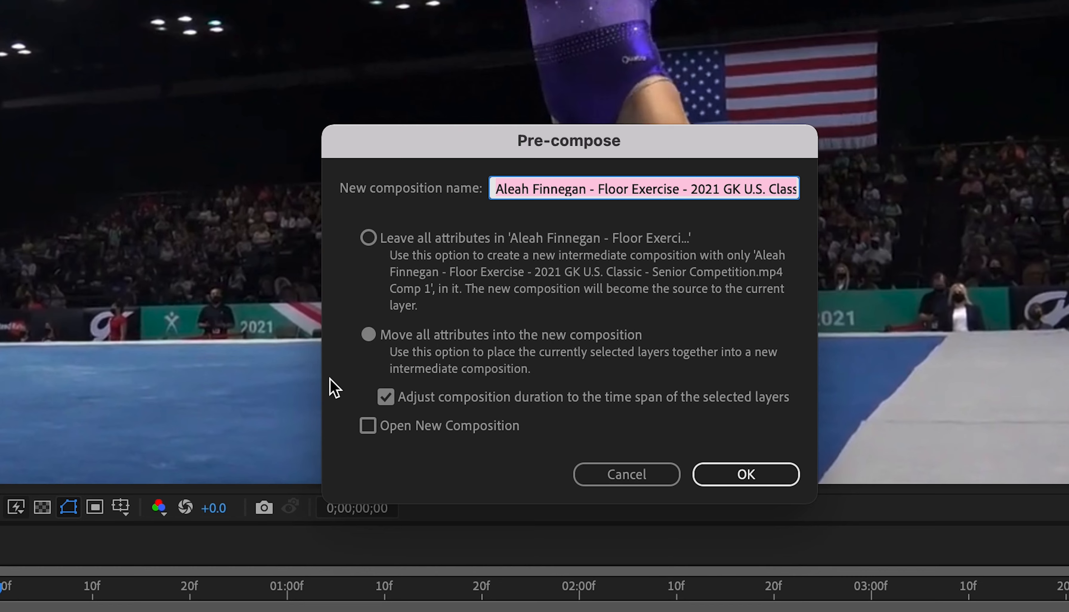
pyautogui.click(702, 478)
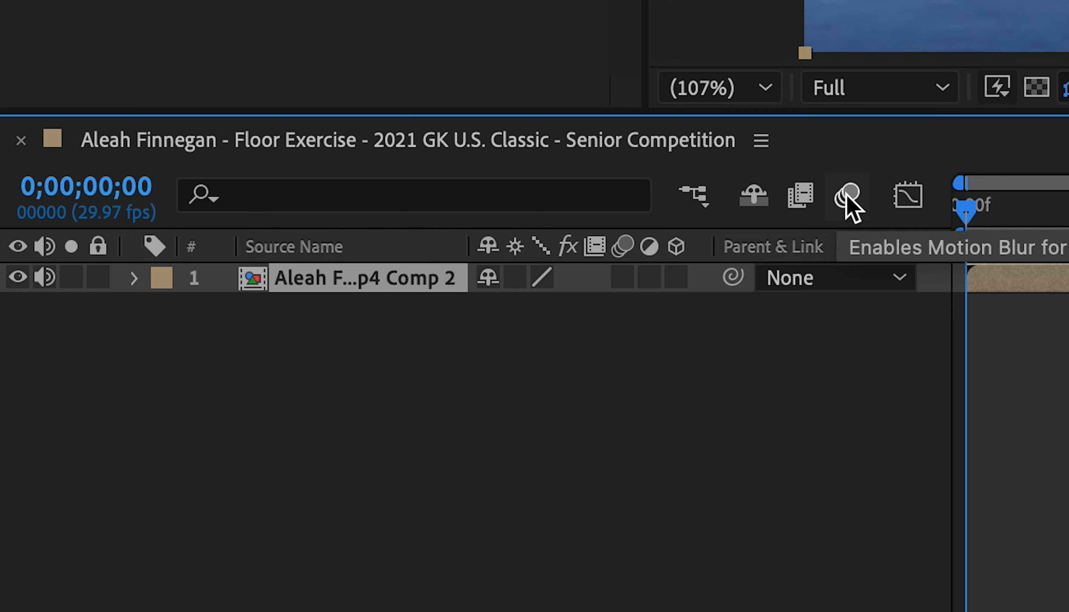
pyautogui.click(284, 443)
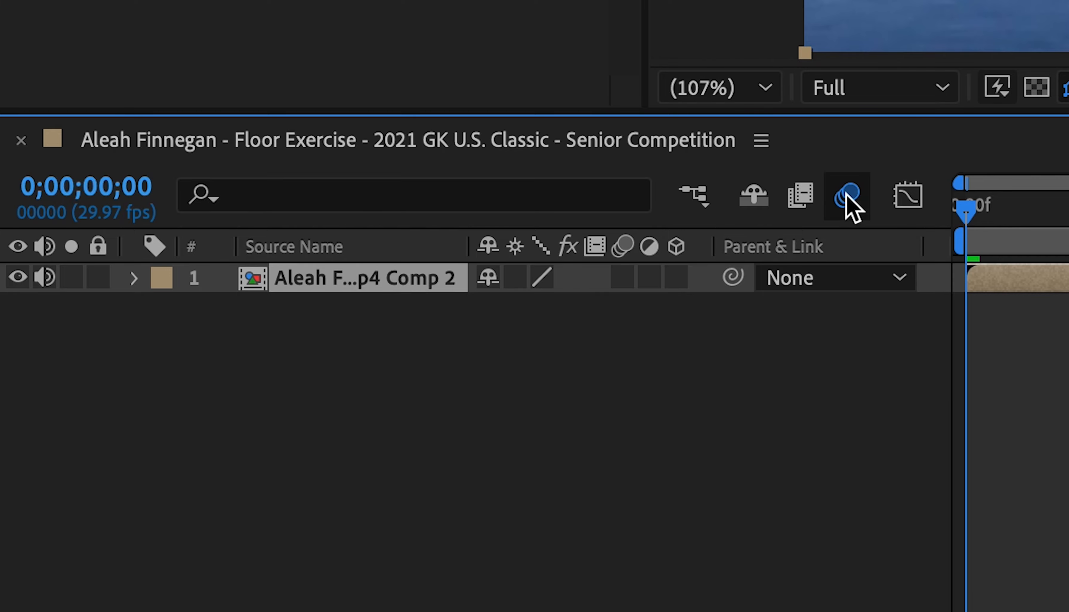
pyautogui.click(622, 284)
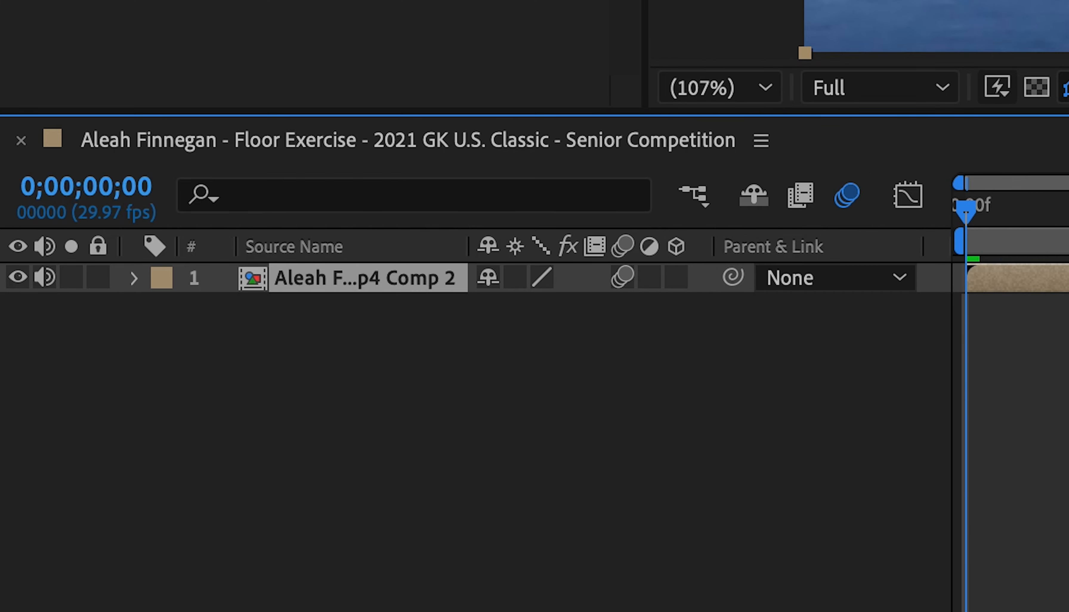
# Step: Find the Motion Tile effect and apply it to the pre-composed clip layer
pyautogui.click(969, 93)
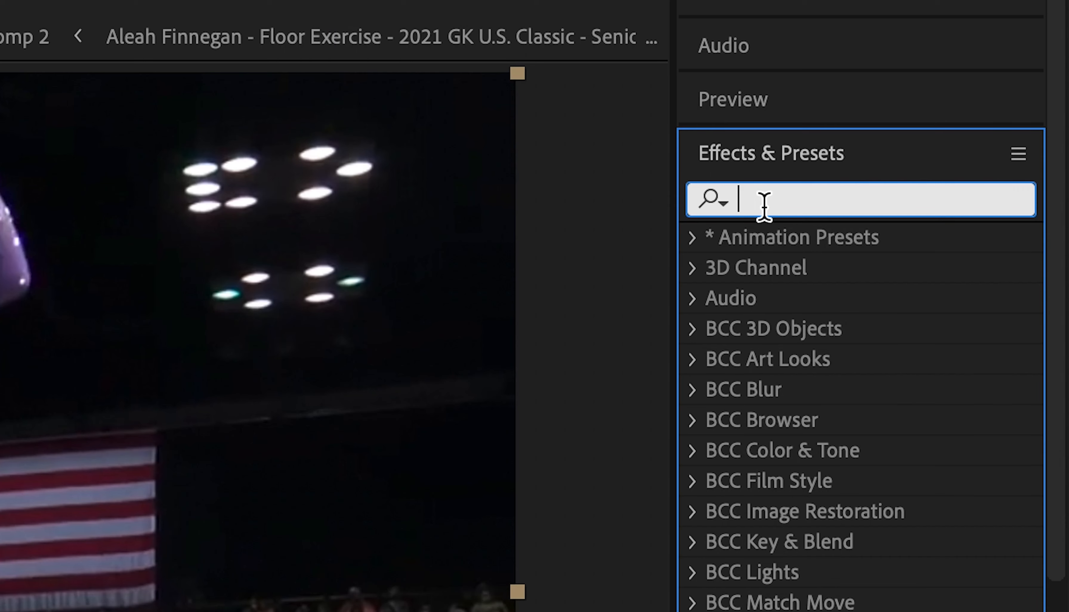
pyautogui.write('motion tile')
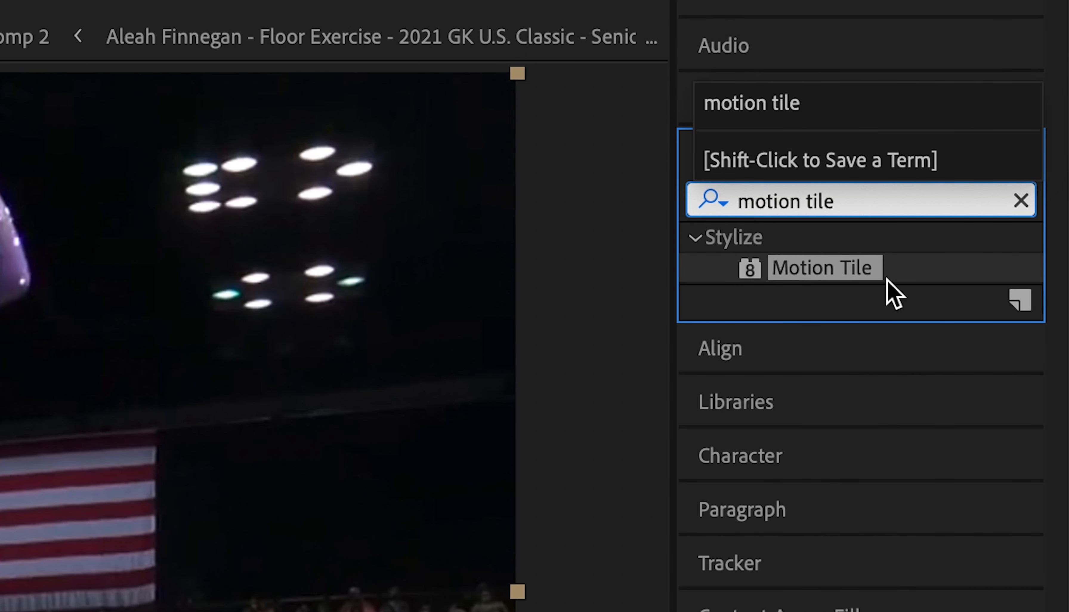
pyautogui.moveTo(866, 271); pyautogui.dragTo(491, 473)
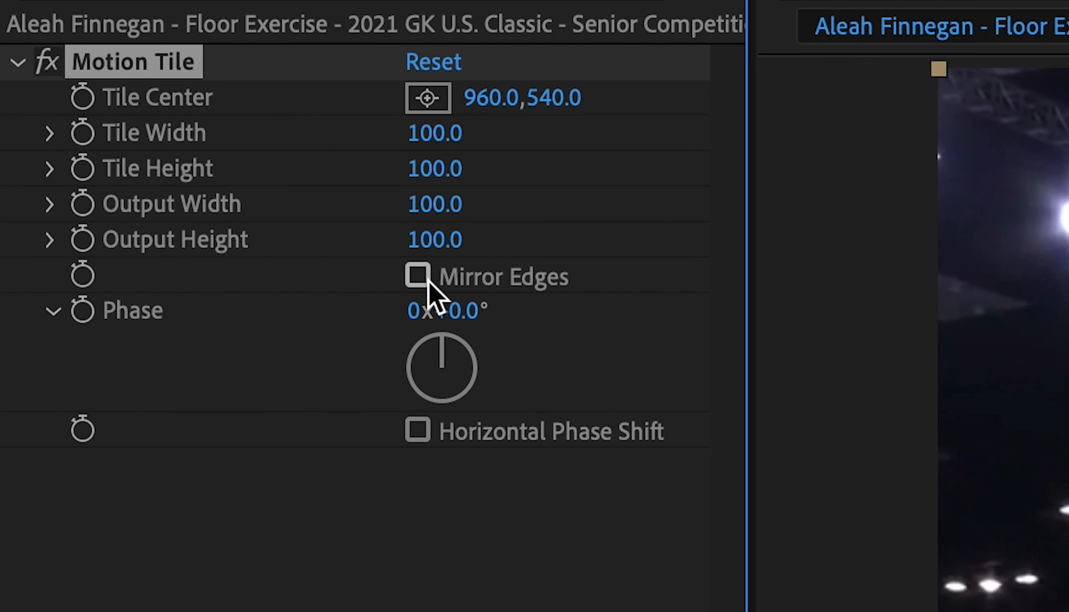
# Step: Enable Mirror Edges in Motion Tile and set both Output Width and Output Height to 250
pyautogui.click(122, 109)
pyautogui.click(130, 88)
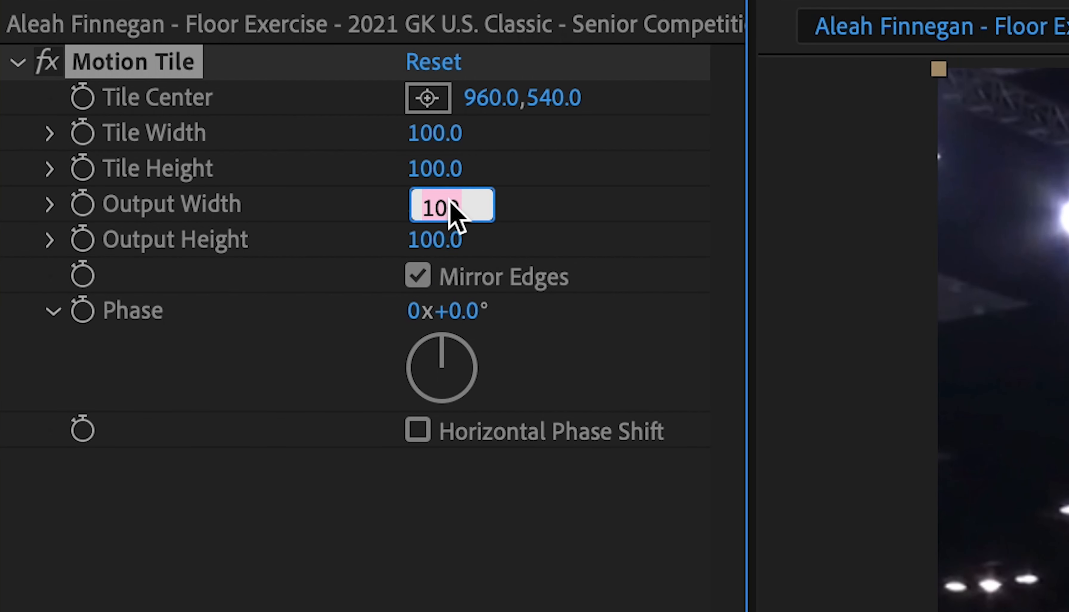
pyautogui.write('25')
pyautogui.press('Return')
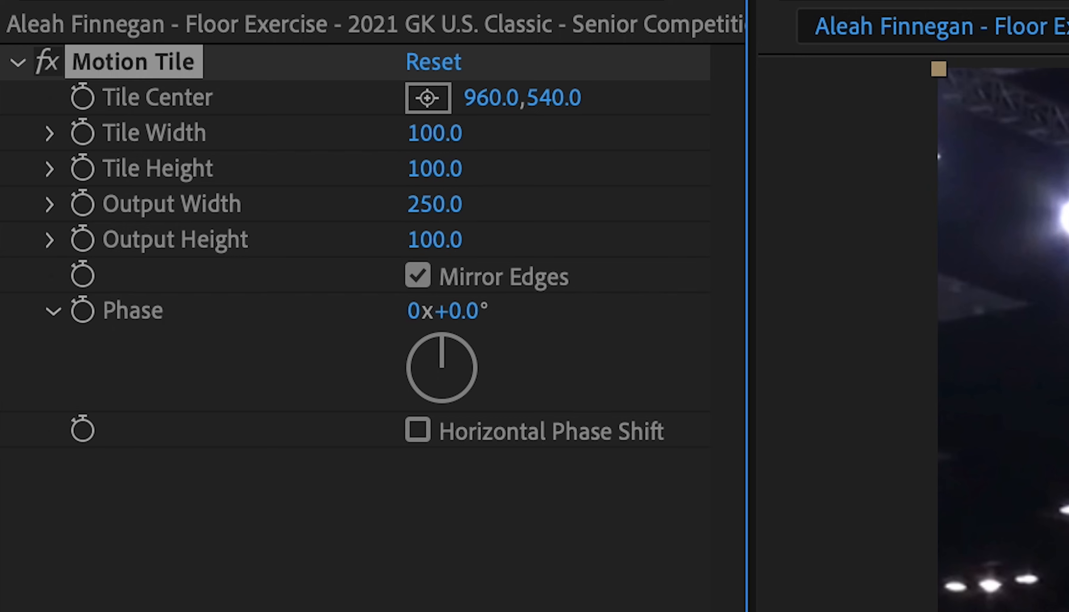
pyautogui.click(451, 241)
pyautogui.write('250')
pyautogui.press('Return')
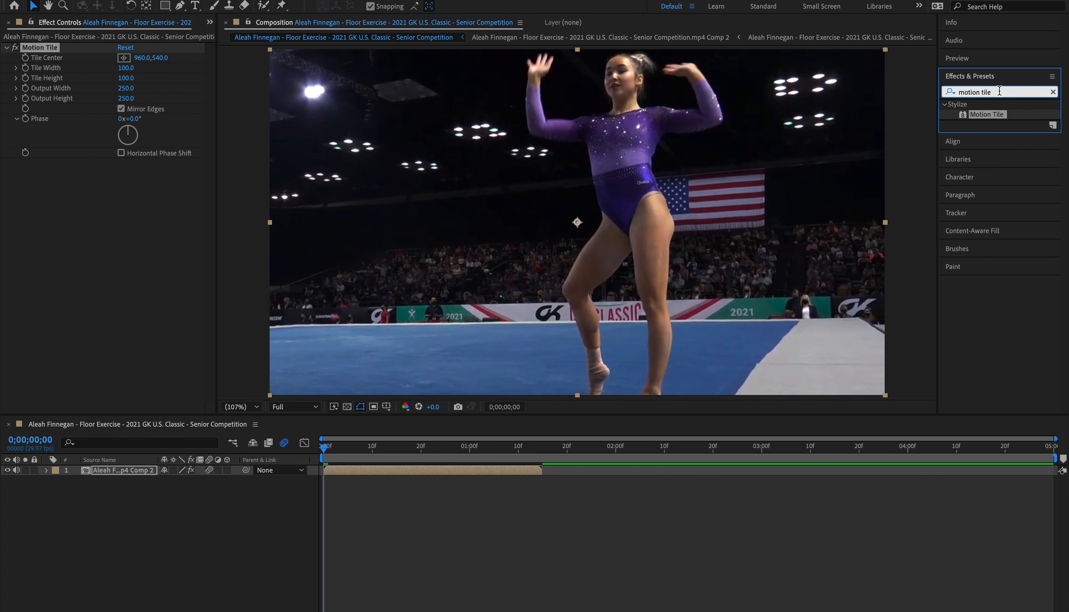
# Step: Find the Warp effect in the Distort category and apply it to the clip layer
pyautogui.moveTo(999, 90); pyautogui.dragTo(909, 91)
pyautogui.write('warp')
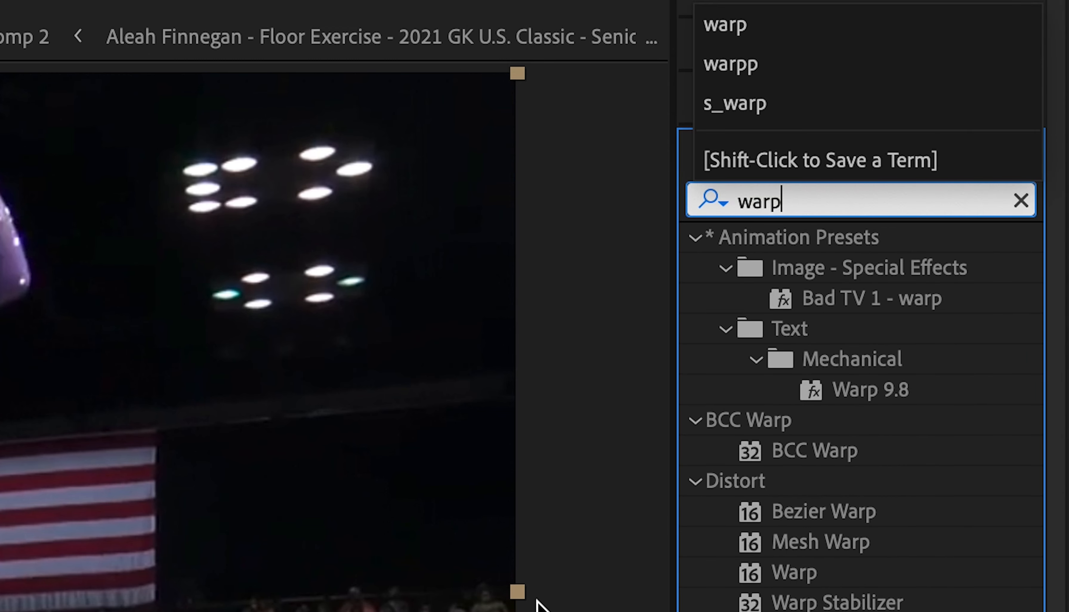
pyautogui.moveTo(849, 579); pyautogui.dragTo(493, 470)
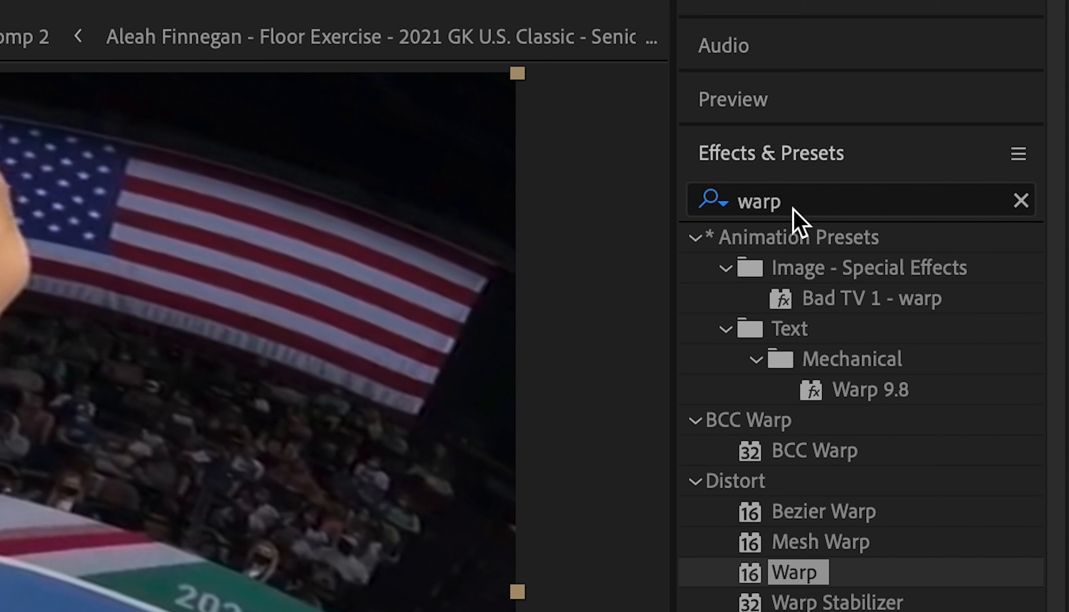
# Step: Find the Distort category's Transform effect and apply it to the clip layer after Warp
pyautogui.click(977, 93)
pyautogui.write('tran')
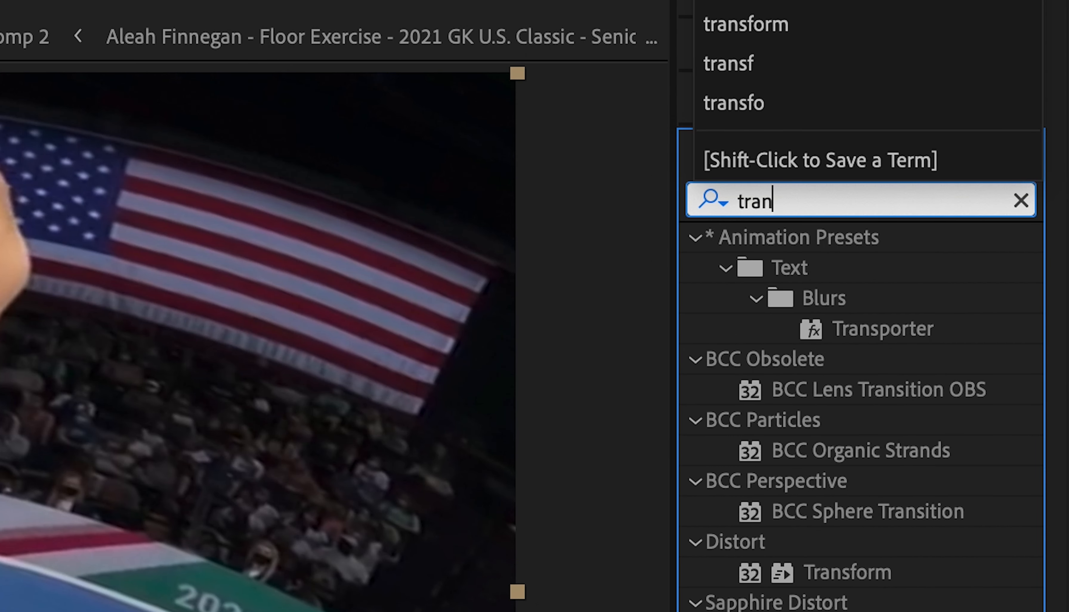
pyautogui.write('sform')
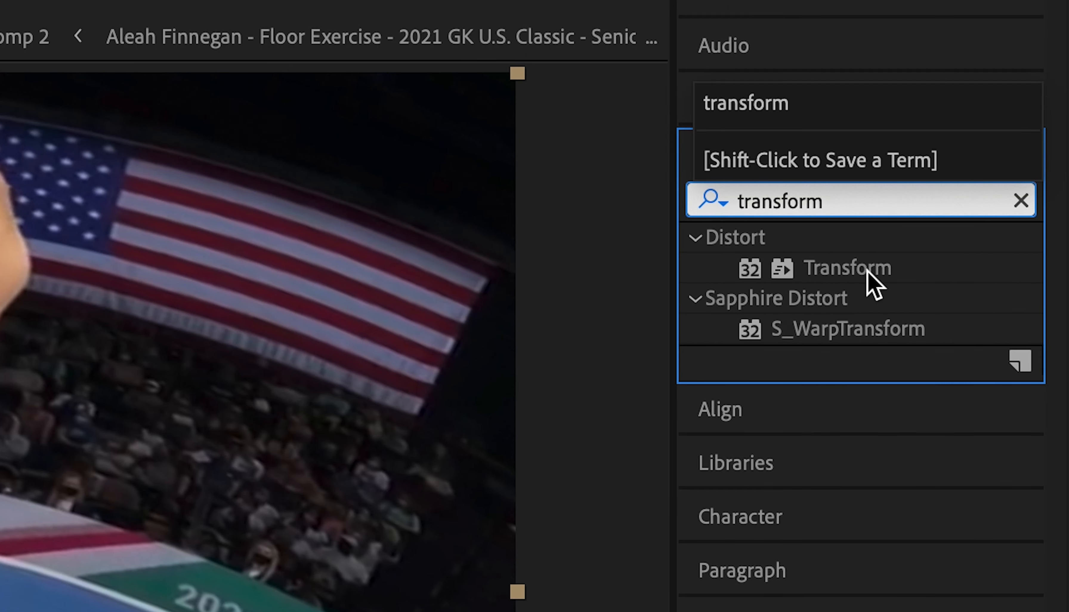
pyautogui.moveTo(868, 272); pyautogui.dragTo(0, 611)
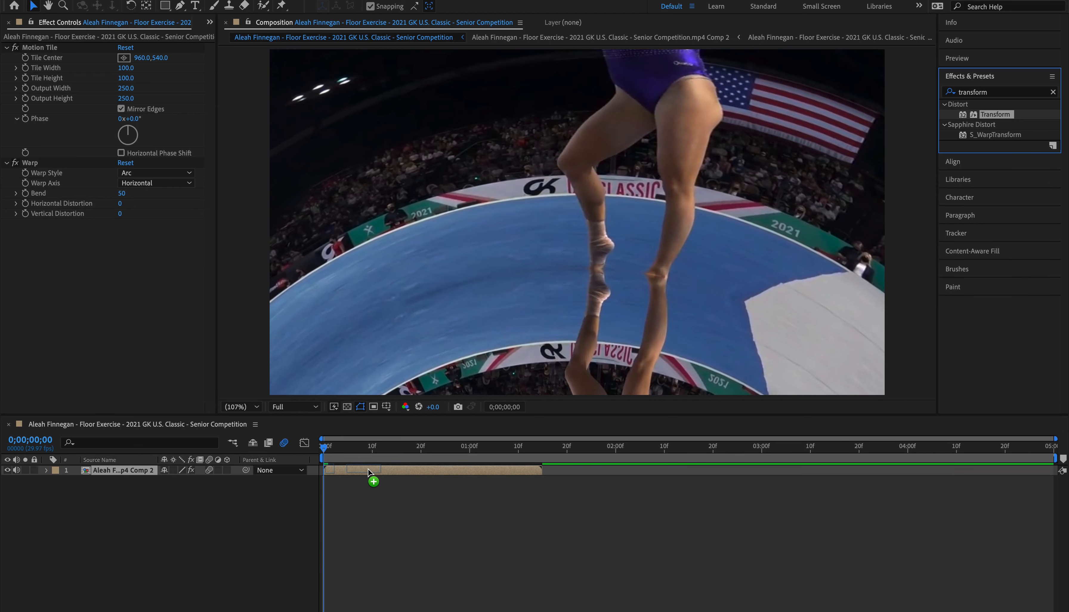
pyautogui.moveTo(367, 472); pyautogui.dragTo(367, 472)
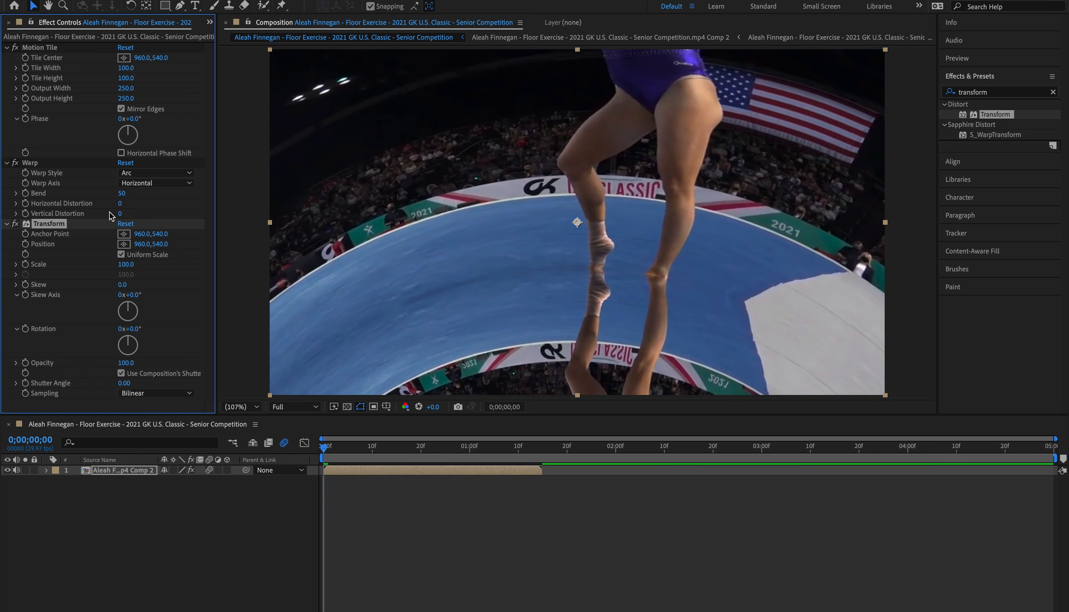
pyautogui.click(76, 163)
pyautogui.click(58, 224)
pyautogui.click(55, 164)
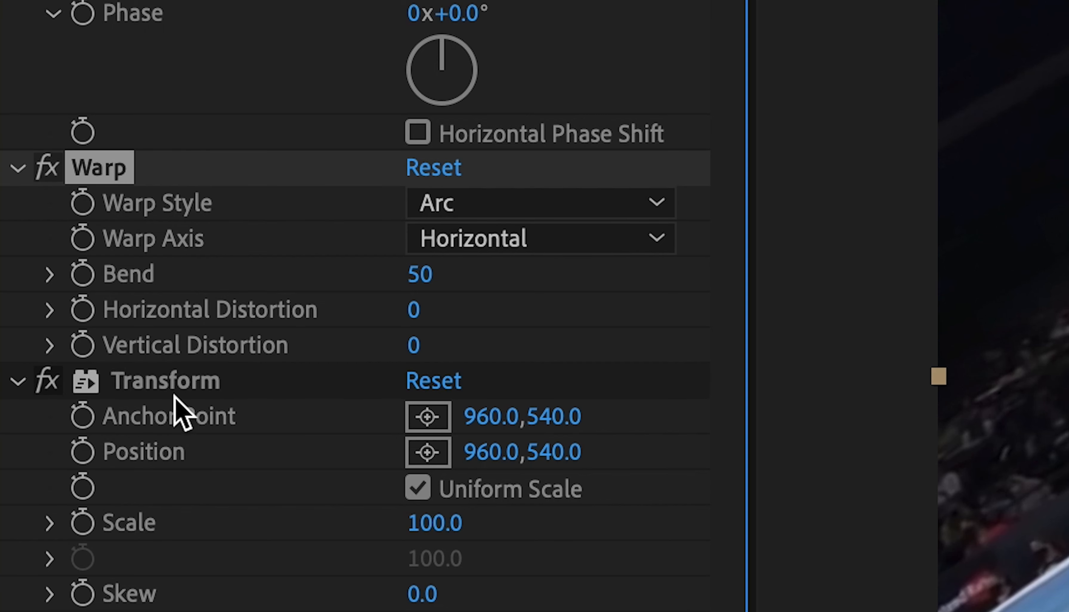
pyautogui.click(174, 395)
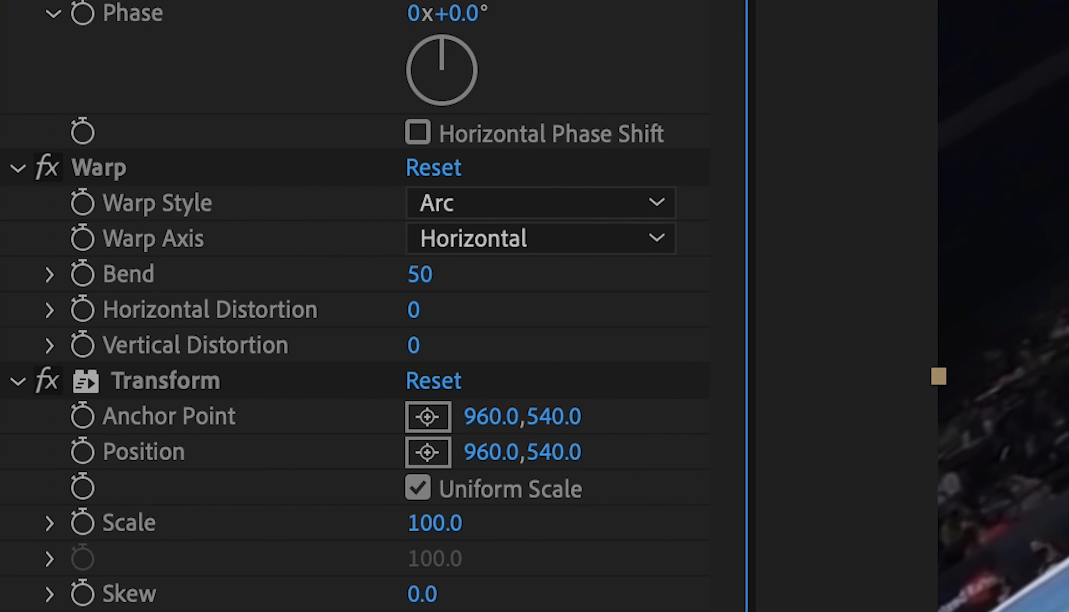
# Step: Set the Warp effect's style to Squeeze and its Bend to 25
pyautogui.click(431, 208)
pyautogui.click(362, 222)
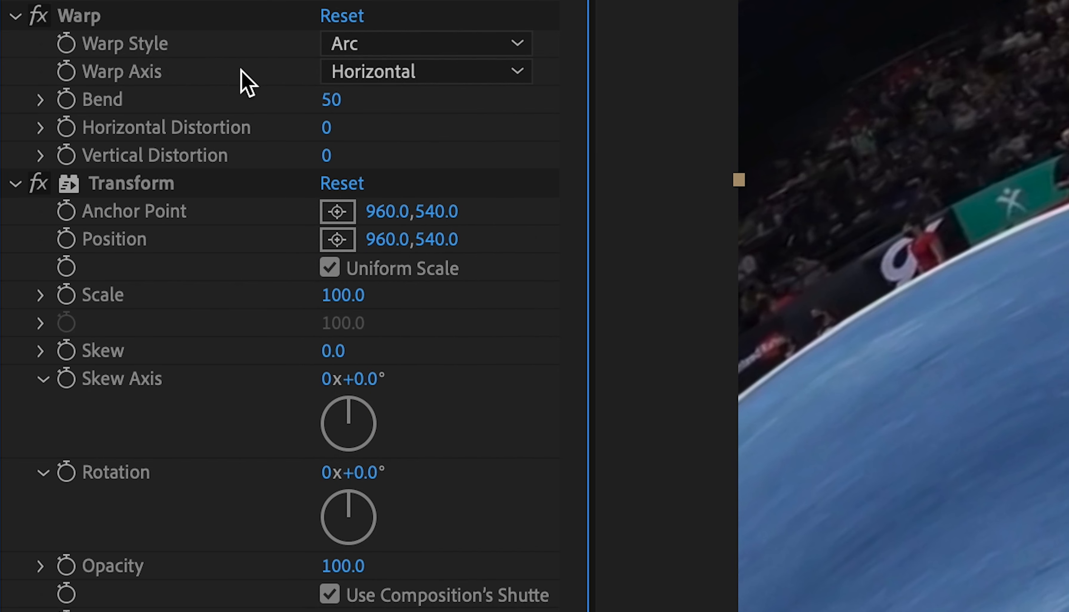
pyautogui.click(347, 49)
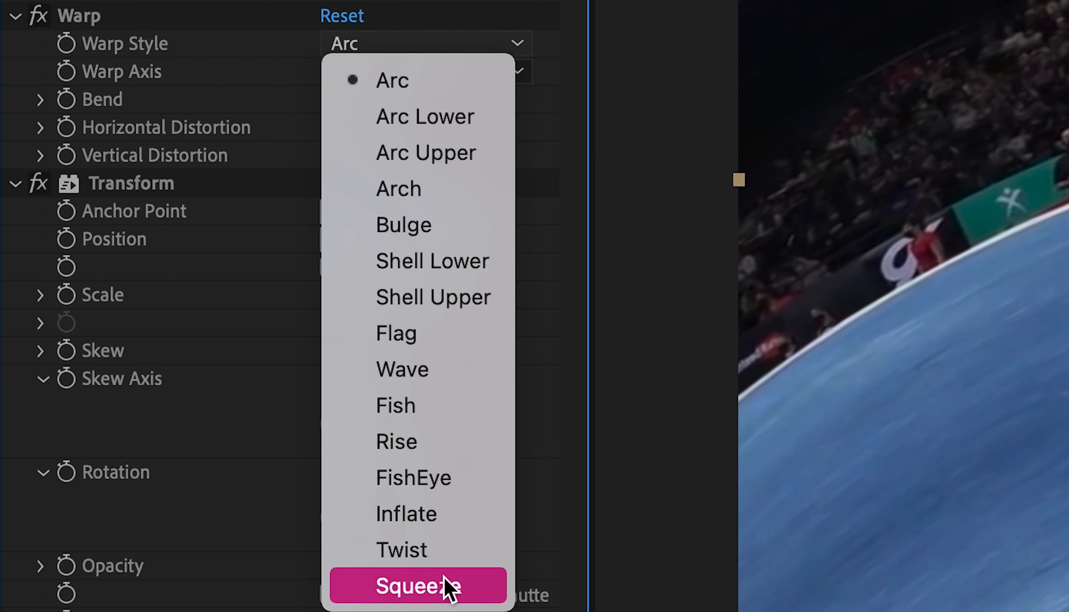
pyautogui.click(441, 589)
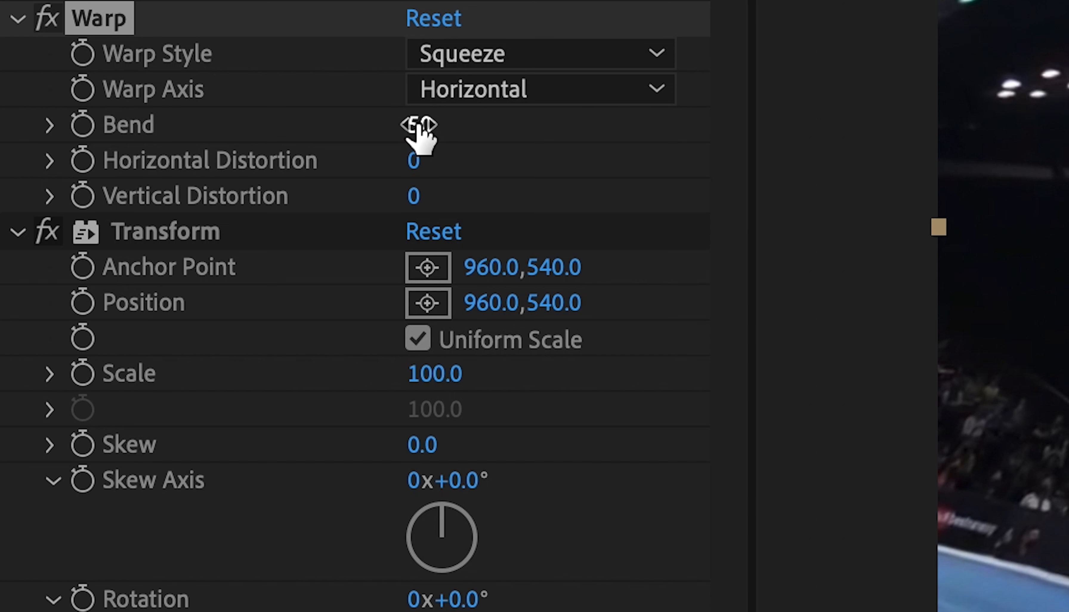
pyautogui.click(121, 192)
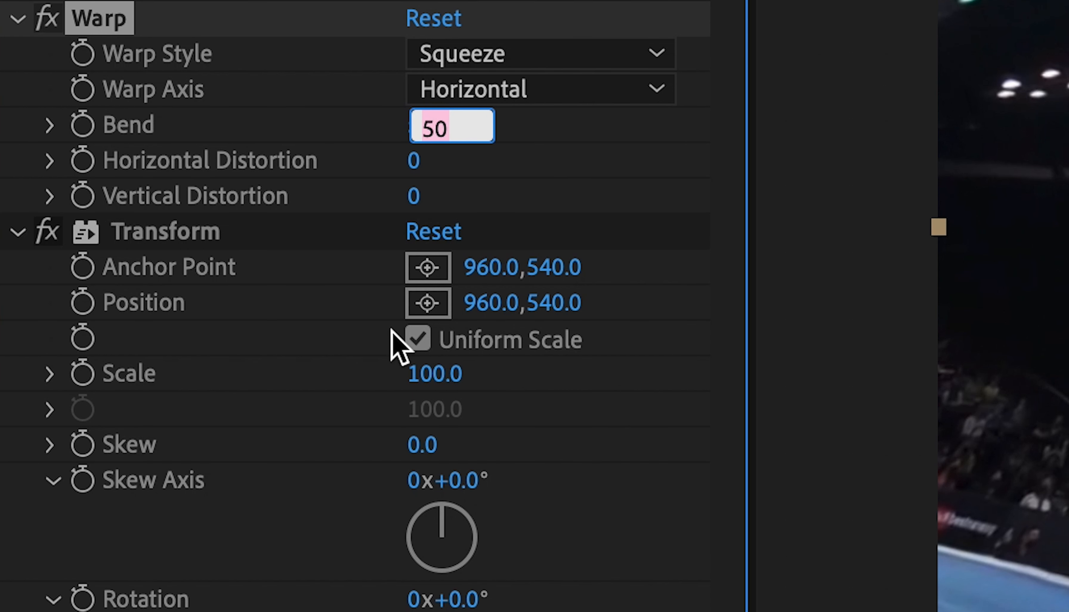
pyautogui.write('25')
pyautogui.press('Return')
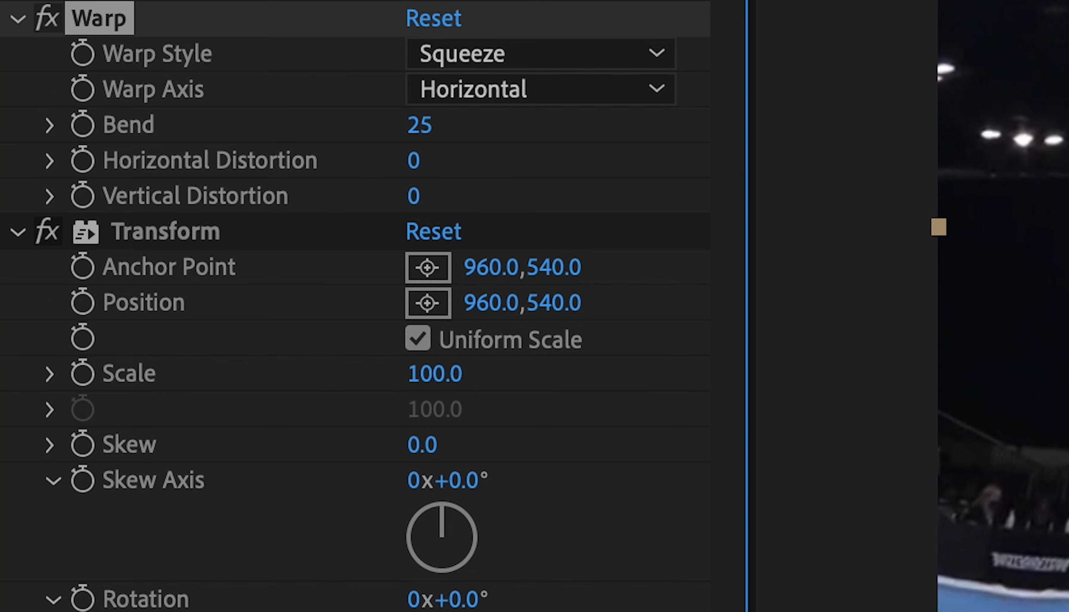
# Step: Start keyframing Warp's Bend and Transform's Position, Scale and Rotation at the clip's first frame
pyautogui.click(83, 124)
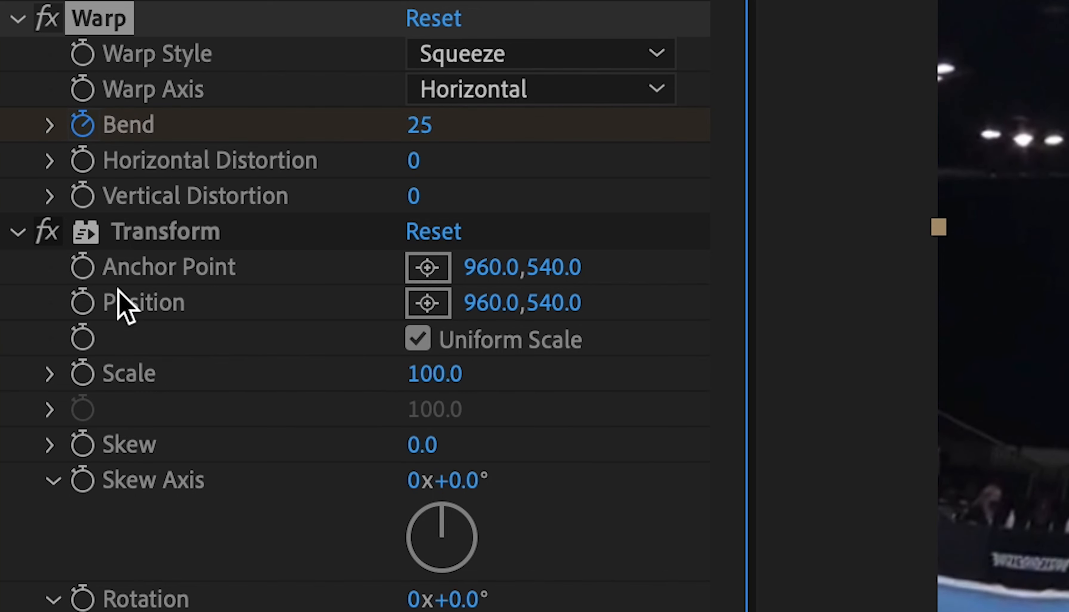
pyautogui.click(82, 302)
pyautogui.click(83, 373)
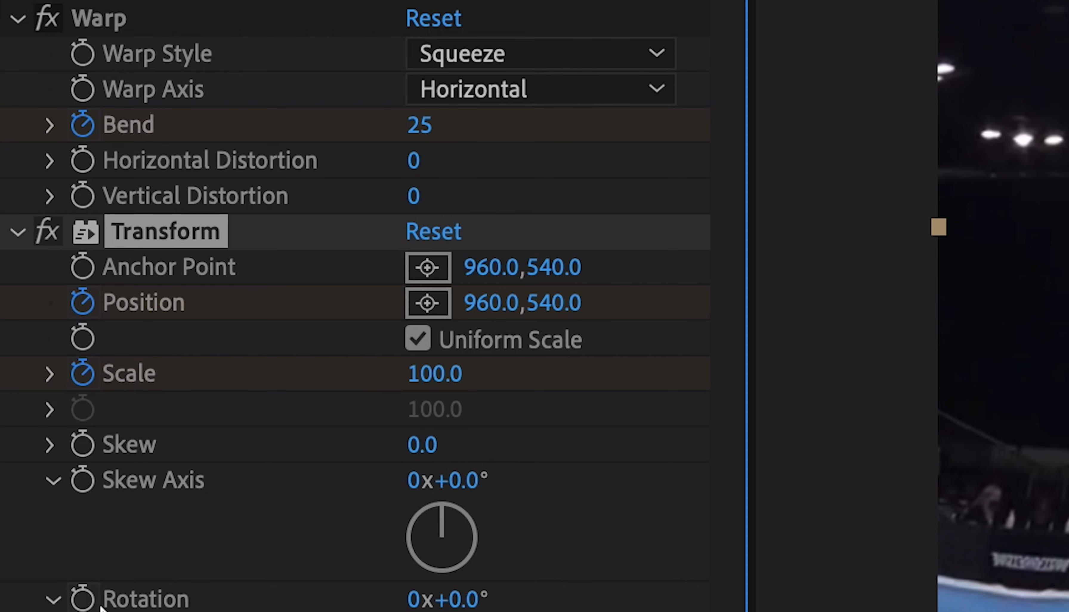
pyautogui.click(84, 600)
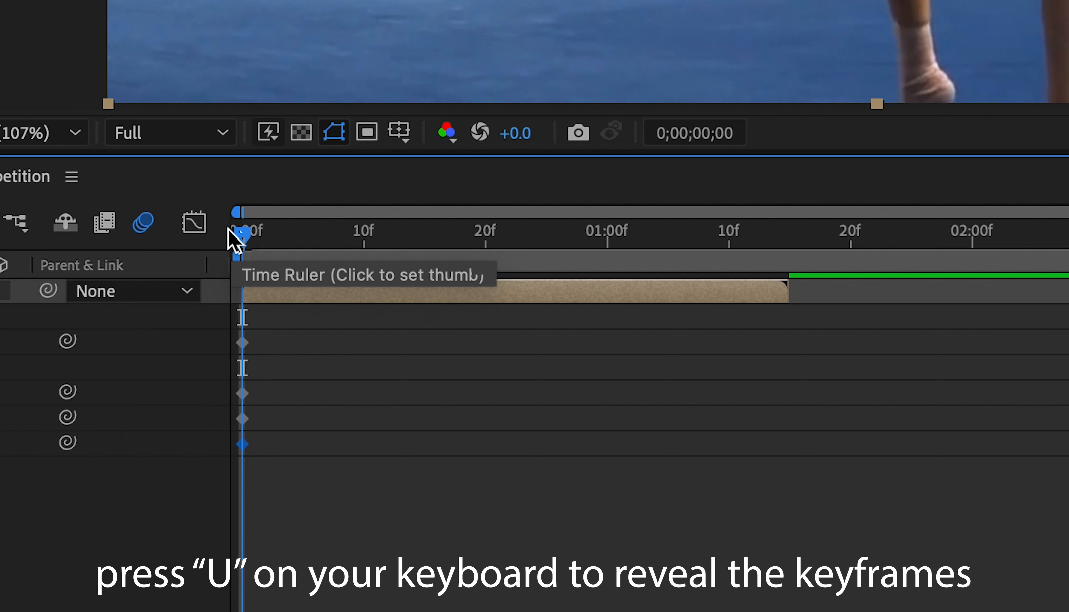
# Step: Add keyframes for Bend, Position, Scale and Rotation at the end of the clip, at 0;00;01;15
pyautogui.moveTo(322, 445); pyautogui.dragTo(541, 426)
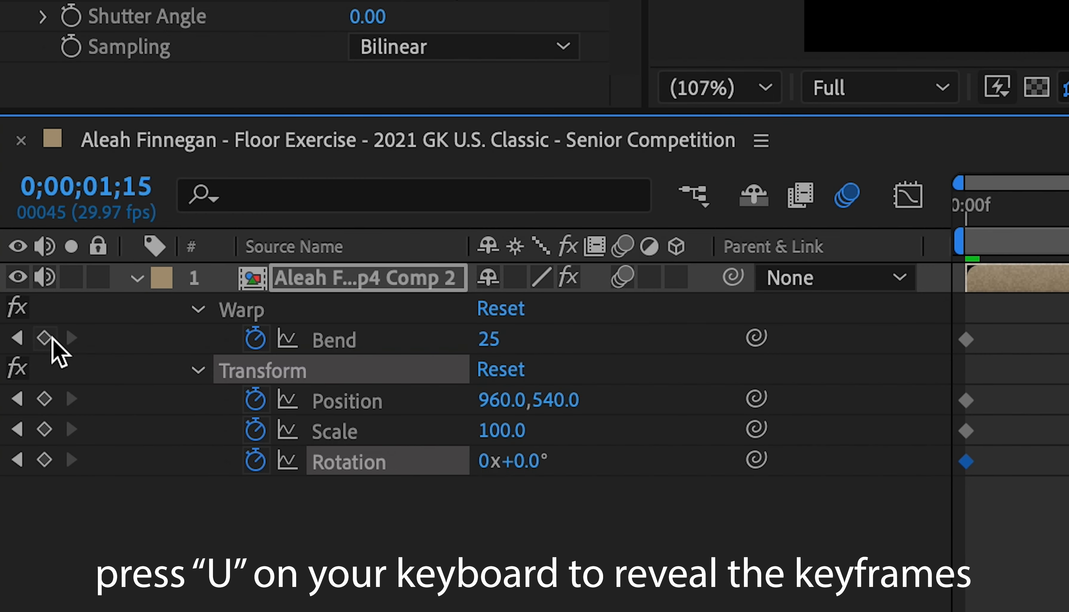
pyautogui.click(45, 338)
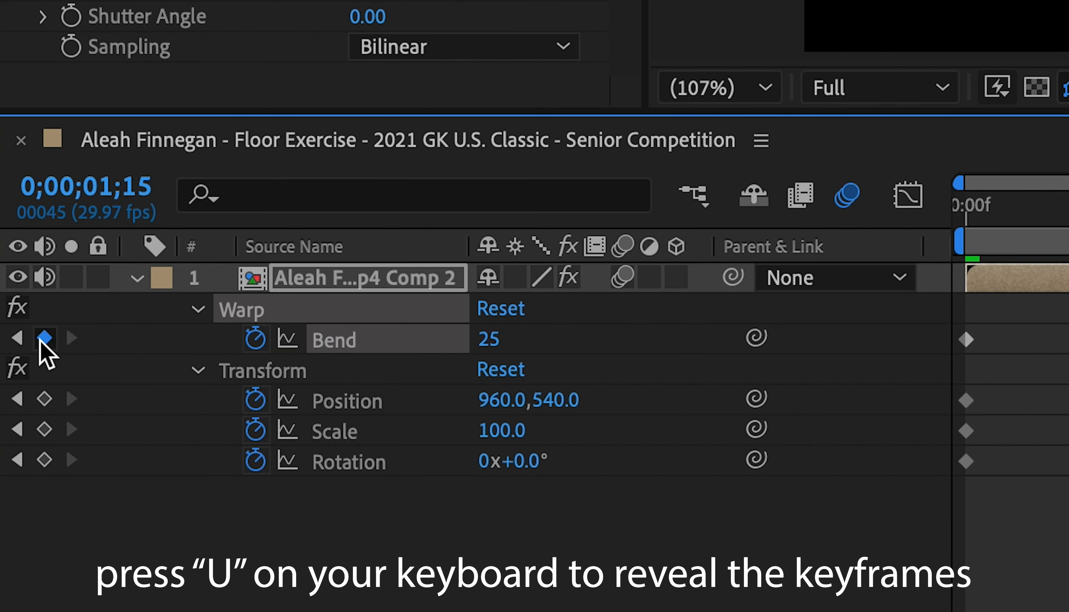
pyautogui.click(45, 399)
pyautogui.click(44, 430)
pyautogui.click(45, 460)
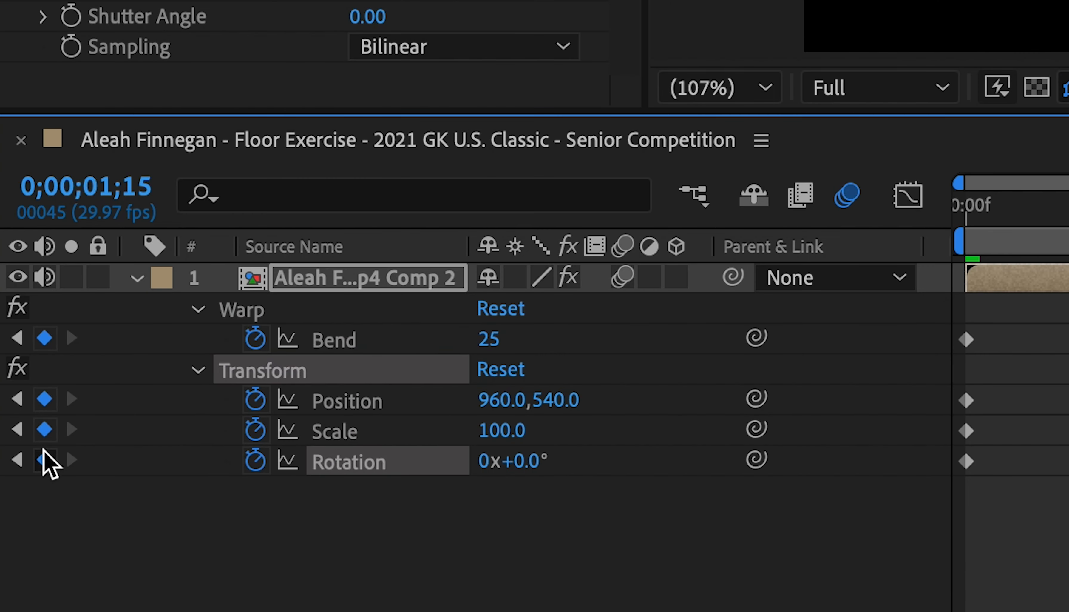
# Step: Set the Warp Bend to 0 on the keyframe at the end of the clip
pyautogui.click(495, 346)
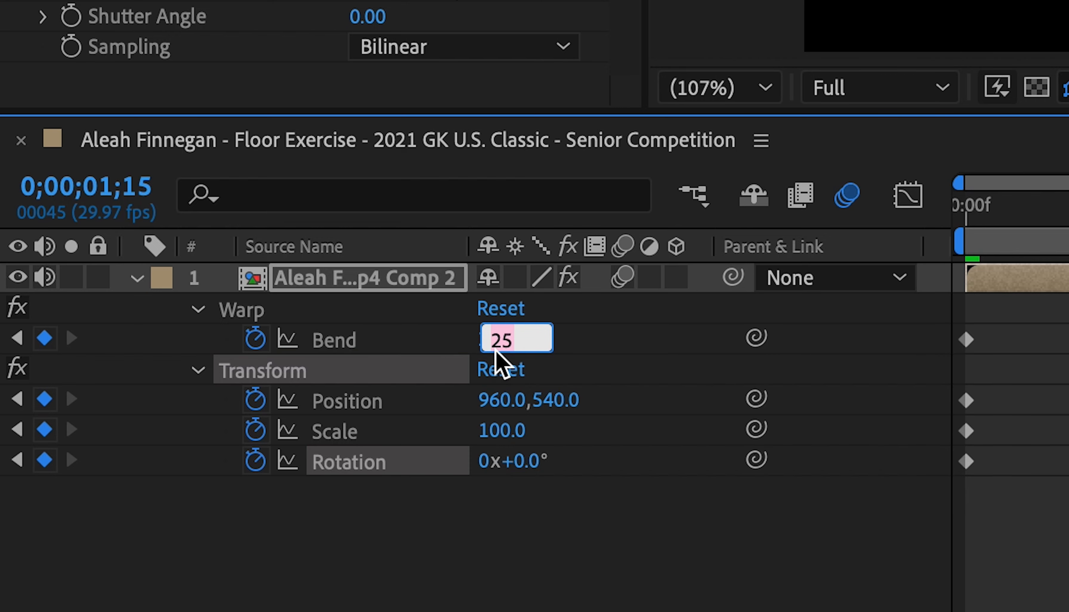
pyautogui.write('0')
pyautogui.press('Return')
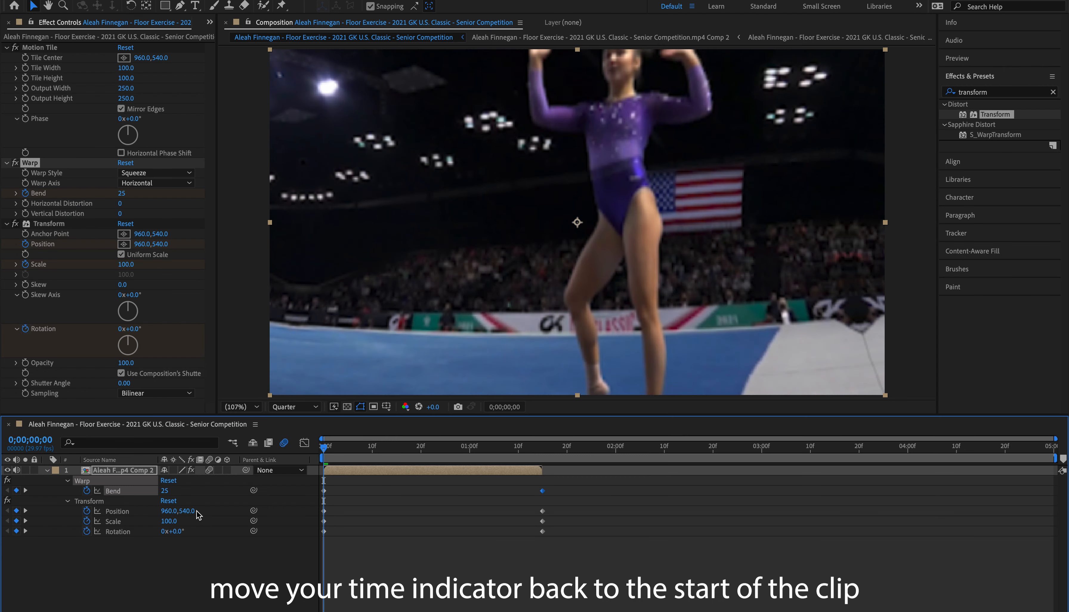
# Step: At the clip's start, shift the Transform's Position upward to a Y value of 352 and adjust its X value
pyautogui.moveTo(198, 513); pyautogui.dragTo(162, 511)
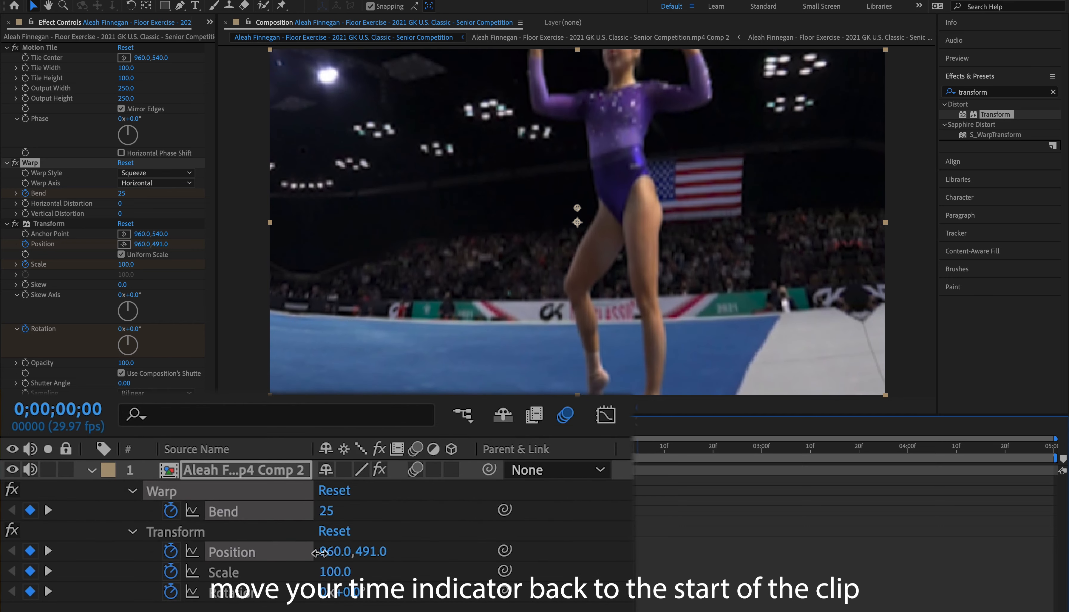
pyautogui.moveTo(319, 553); pyautogui.dragTo(207, 544)
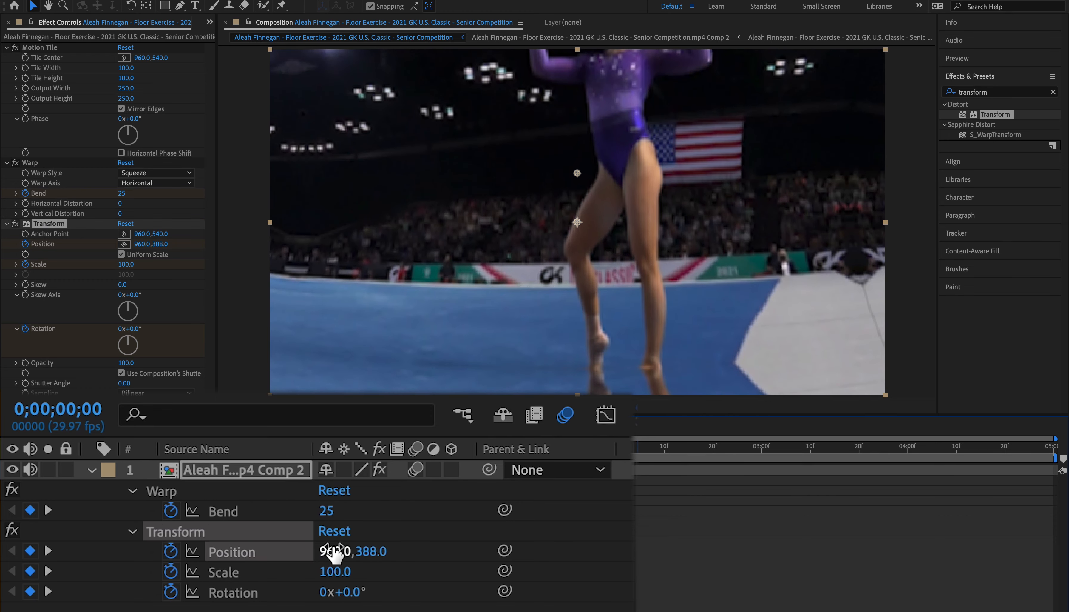
pyautogui.moveTo(371, 551); pyautogui.dragTo(581, 203)
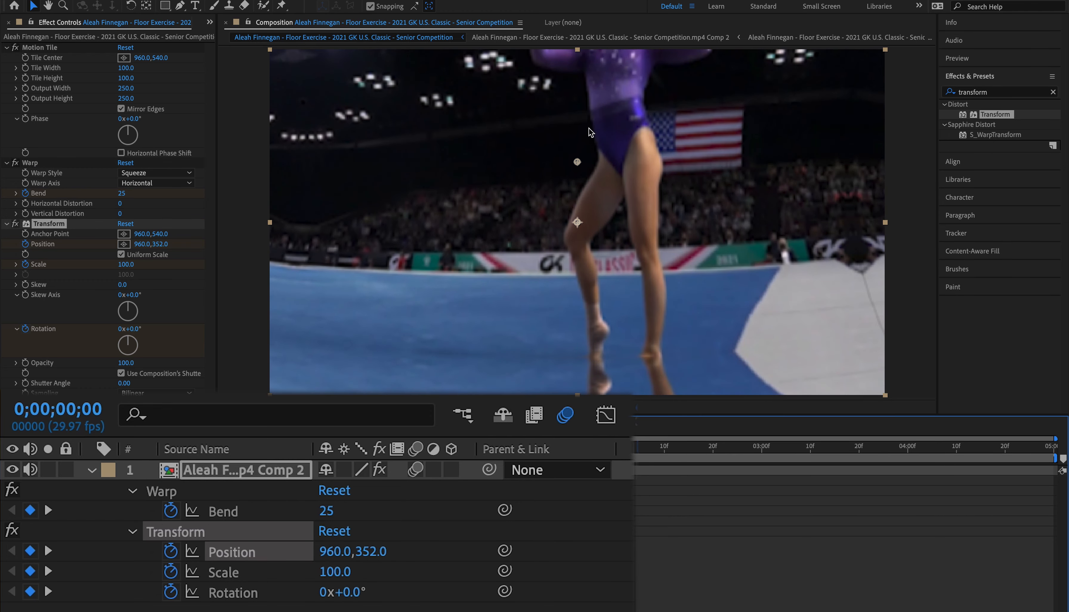
pyautogui.moveTo(336, 552); pyautogui.dragTo(270, 558)
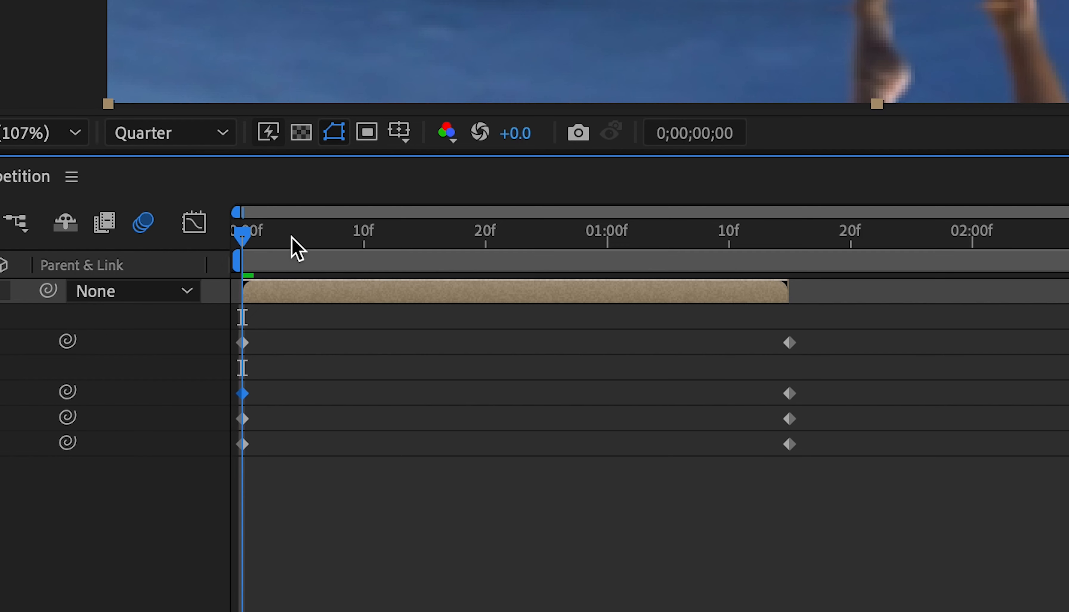
# Step: Keyframe the Transform's Position at 1017.8, 673.4 on 0;00;00;02 and at 928.3, 475.4 on 0;00;00;10
pyautogui.moveTo(652, 424); pyautogui.dragTo(675, 426)
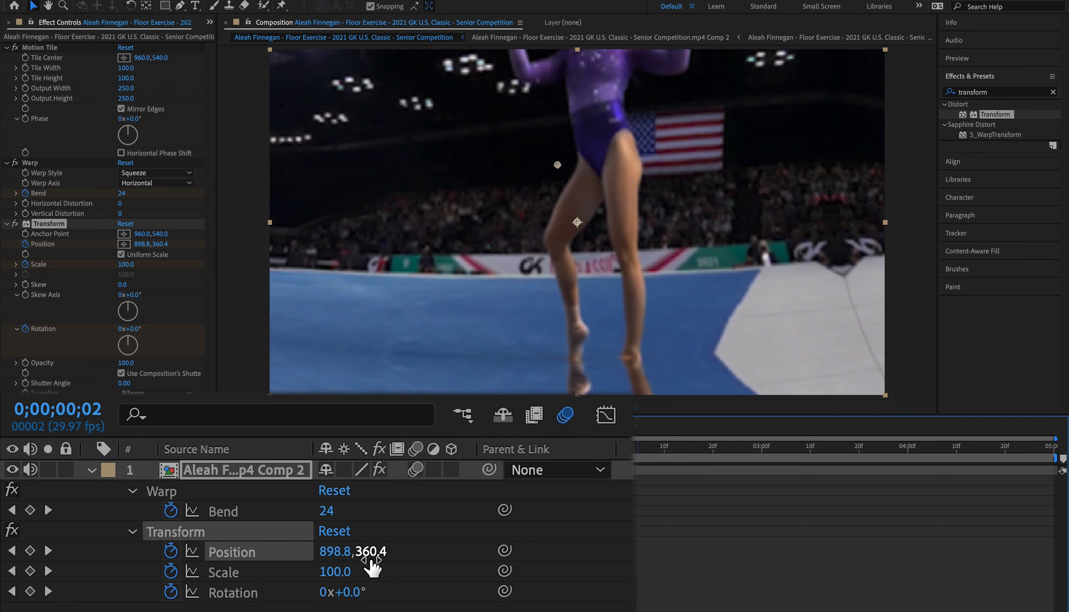
pyautogui.moveTo(370, 553)
pyautogui.mouseDown()
pyautogui.moveTo(337, 551)
pyautogui.moveTo(514, 551)
pyautogui.moveTo(382, 551)
pyautogui.moveTo(390, 560)
pyautogui.mouseUp()
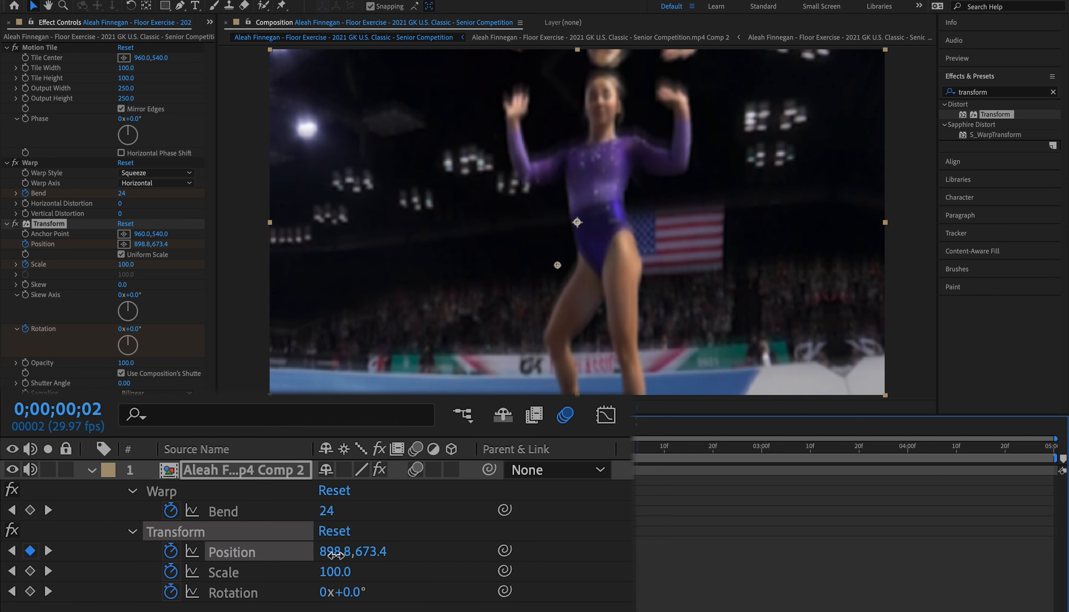
pyautogui.moveTo(335, 554); pyautogui.dragTo(481, 558)
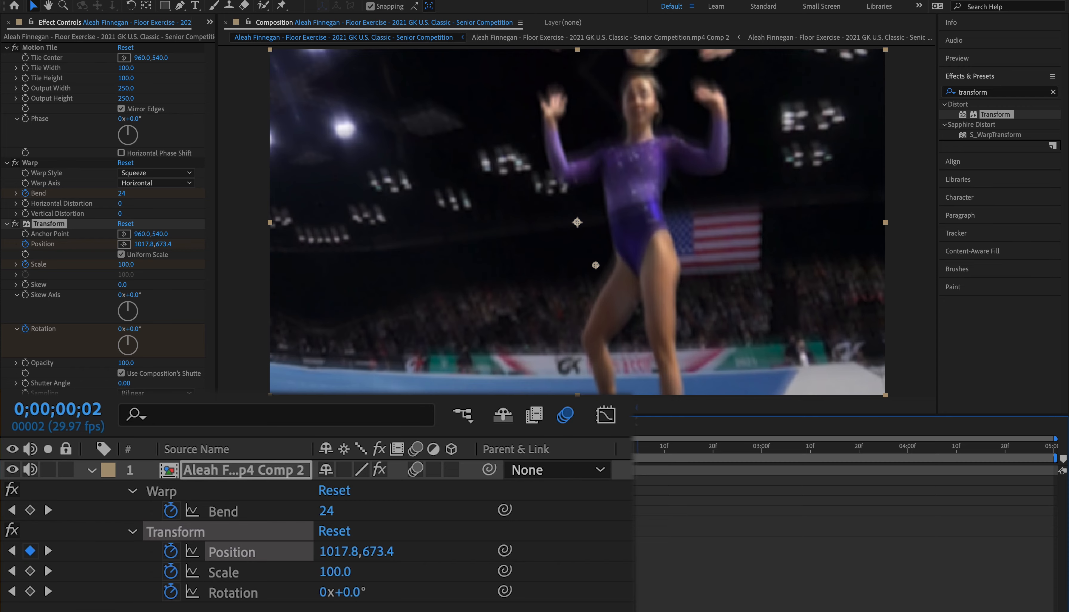
pyautogui.moveTo(267, 240); pyautogui.dragTo(360, 237)
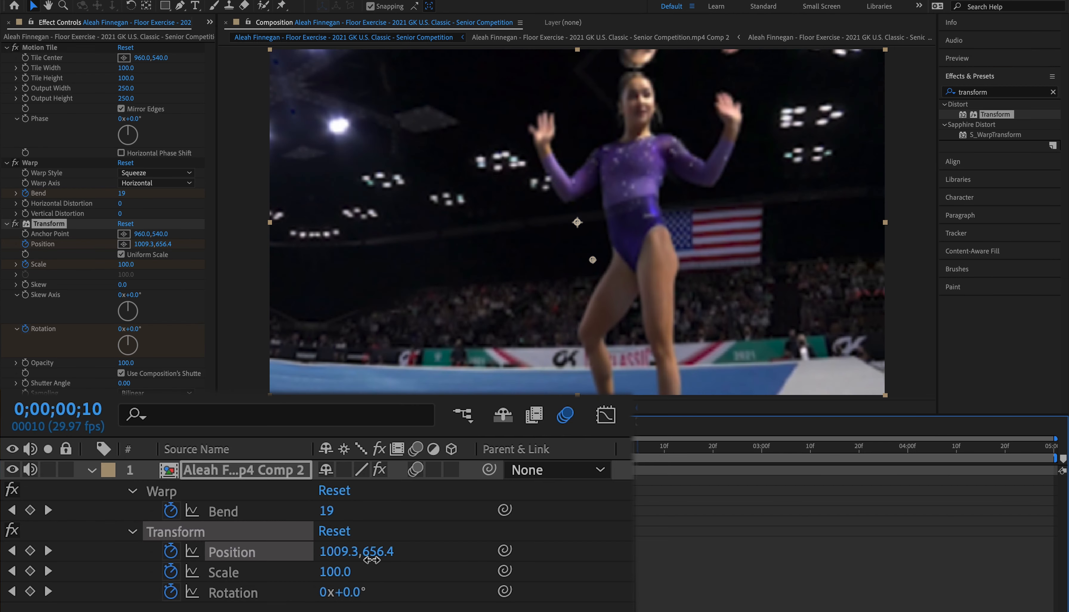
pyautogui.moveTo(375, 555); pyautogui.dragTo(166, 551)
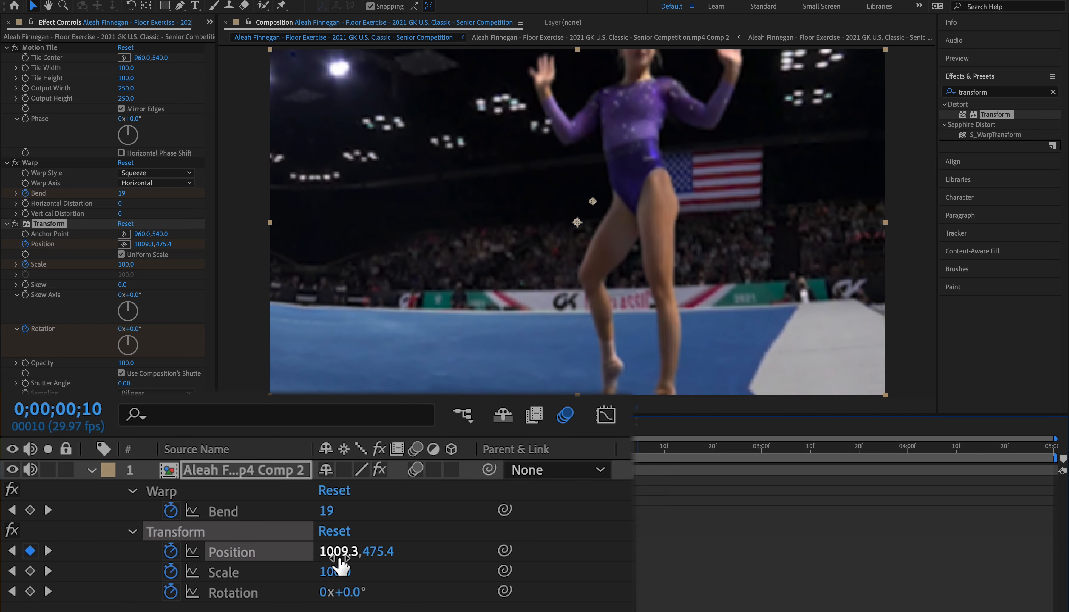
pyautogui.moveTo(335, 557); pyautogui.dragTo(246, 560)
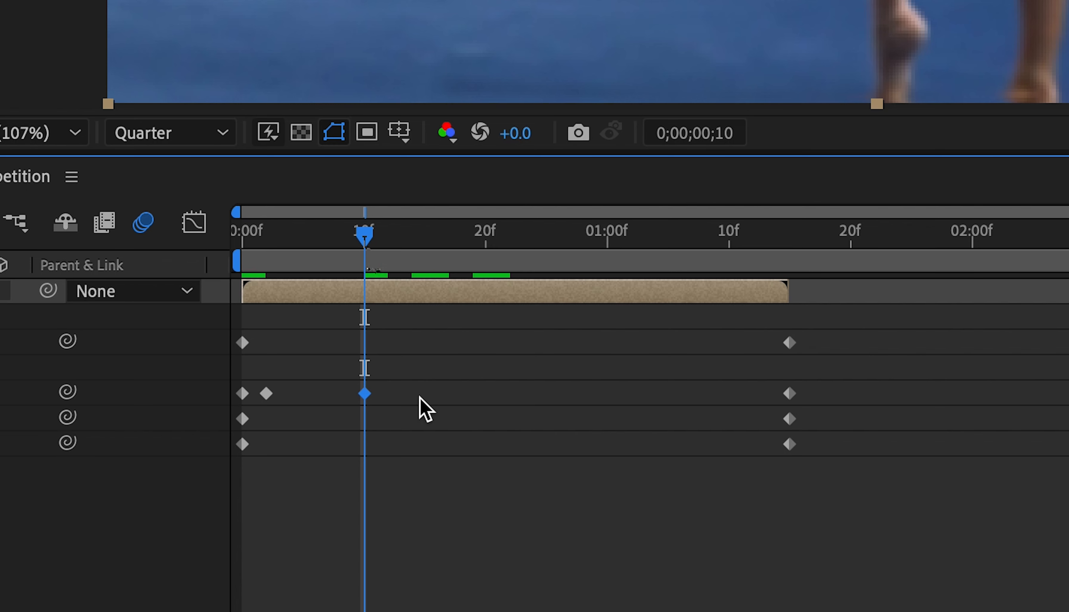
# Step: Keyframe the Transform's Position at 982.5, 594.3 on 0;00;00;22 and at 952.3, 525.7 on 0;00;01;04
pyautogui.moveTo(741, 422); pyautogui.dragTo(862, 429)
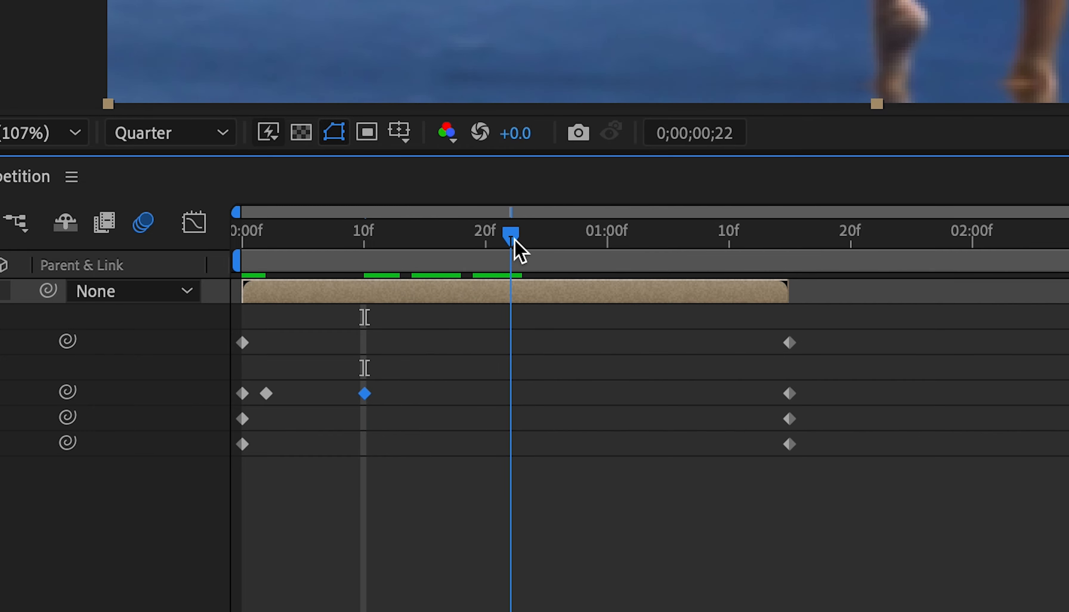
pyautogui.moveTo(370, 549); pyautogui.dragTo(539, 528)
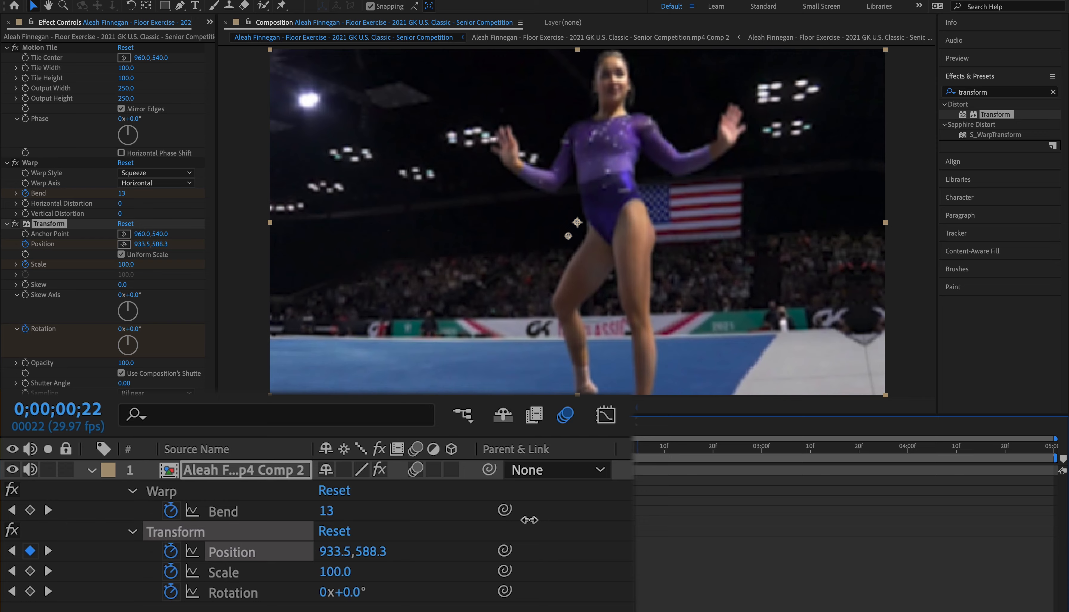
pyautogui.moveTo(329, 552); pyautogui.dragTo(398, 559)
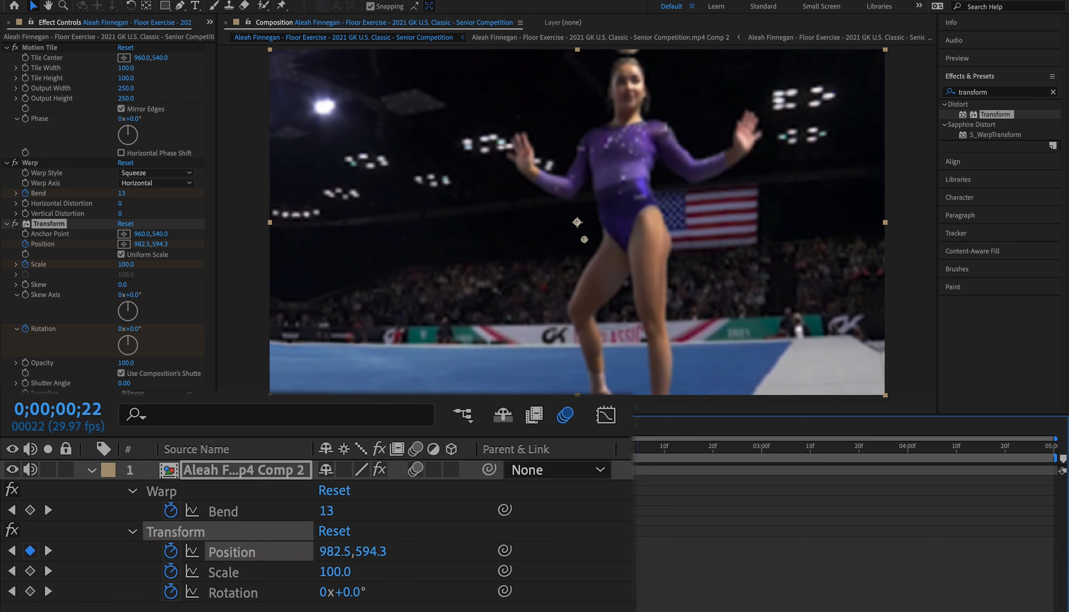
pyautogui.moveTo(536, 244); pyautogui.dragTo(658, 241)
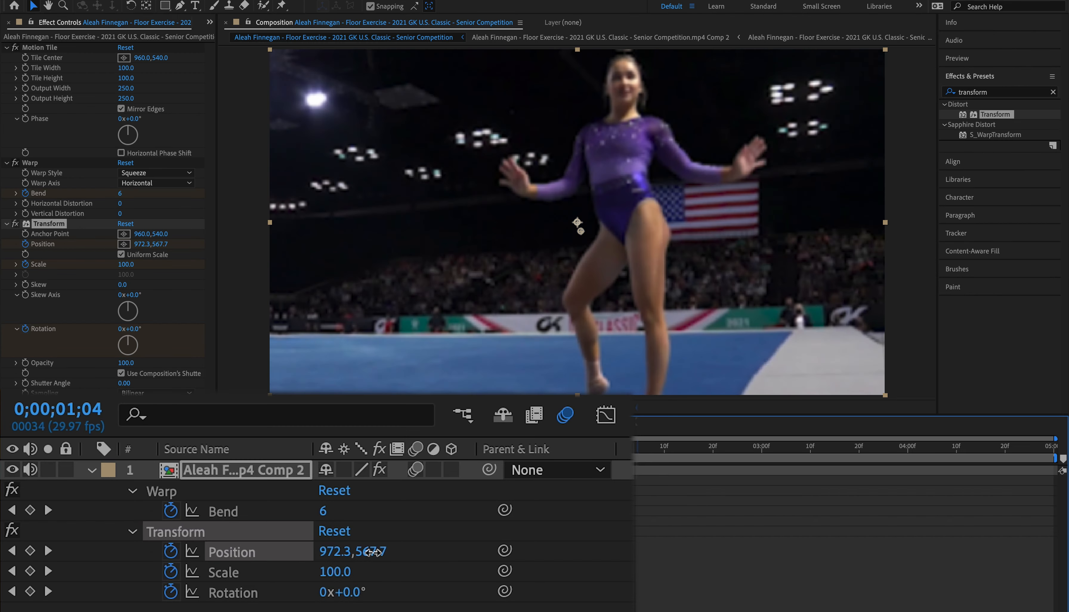
pyautogui.moveTo(372, 552); pyautogui.dragTo(321, 553)
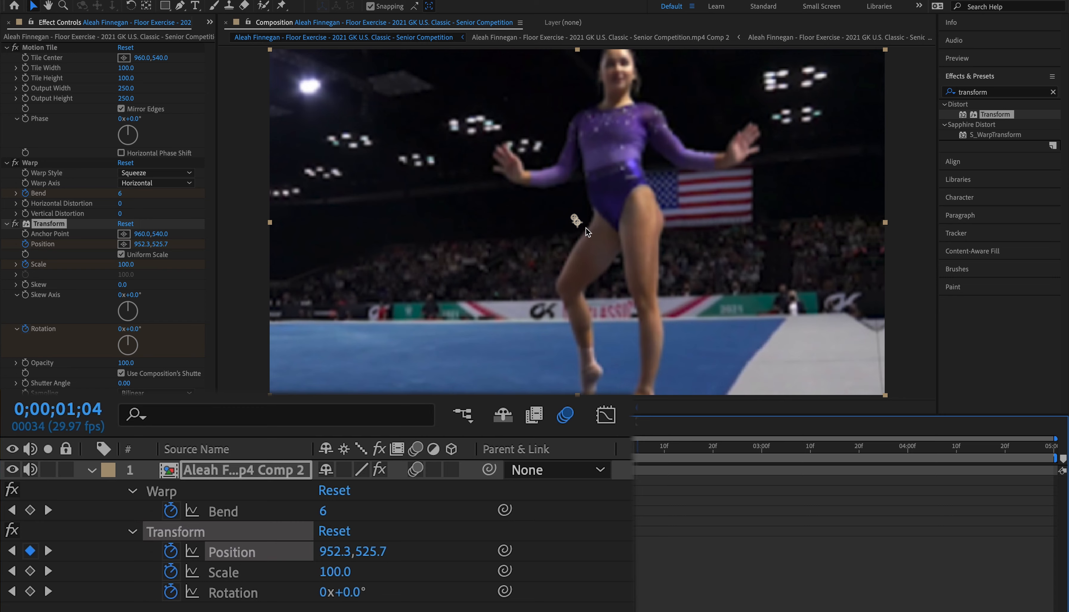
# Step: Retime the third, fourth and fifth Position keyframes slightly earlier, to frame 9, frame 20 and 0;00;01;03
pyautogui.moveTo(489, 447); pyautogui.dragTo(319, 526)
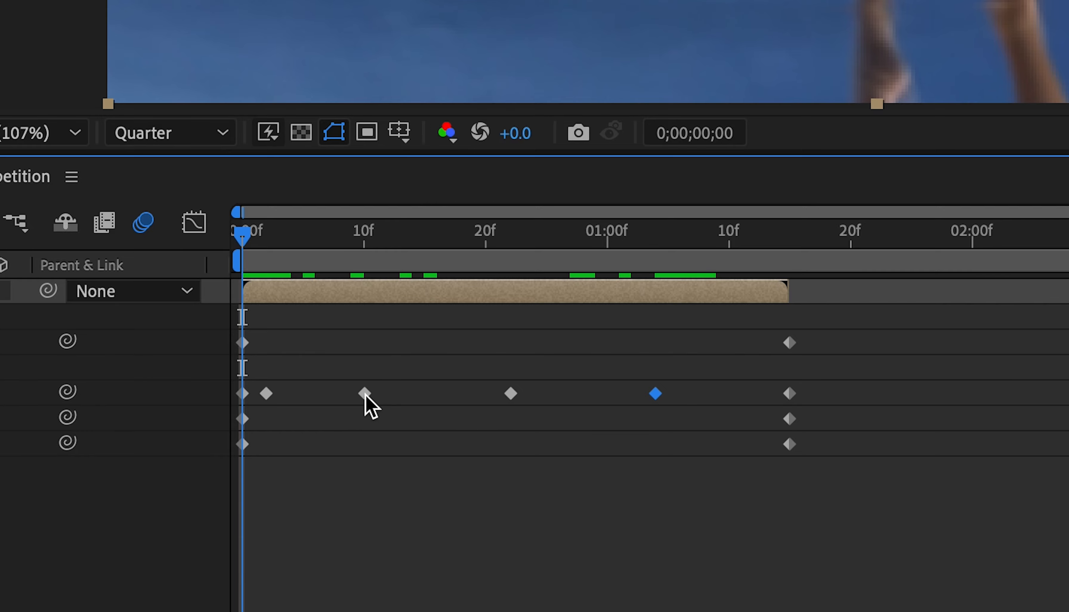
pyautogui.moveTo(366, 394); pyautogui.dragTo(356, 395)
pyautogui.moveTo(510, 394); pyautogui.dragTo(484, 394)
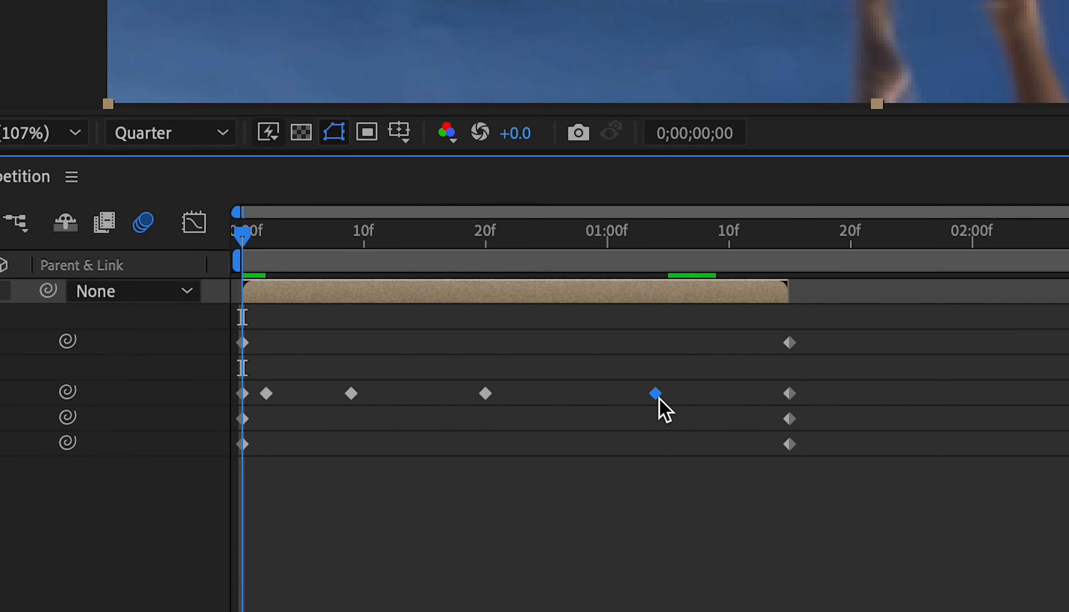
pyautogui.moveTo(519, 449); pyautogui.dragTo(312, 508)
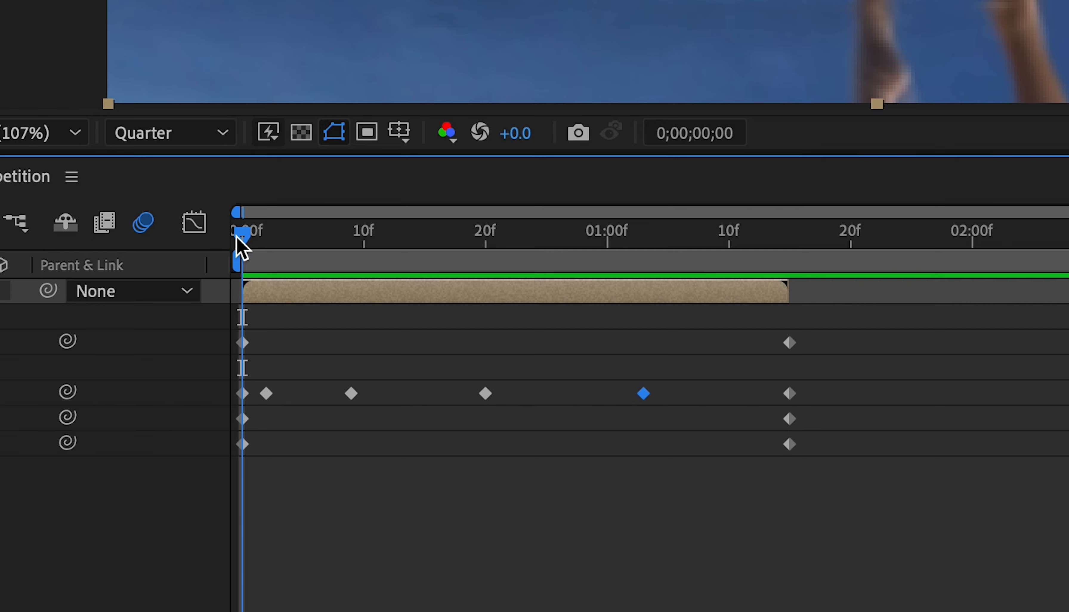
# Step: Add a Warp Bend keyframe of -17 at 0;00;00;01
pyautogui.moveTo(246, 244); pyautogui.dragTo(250, 246)
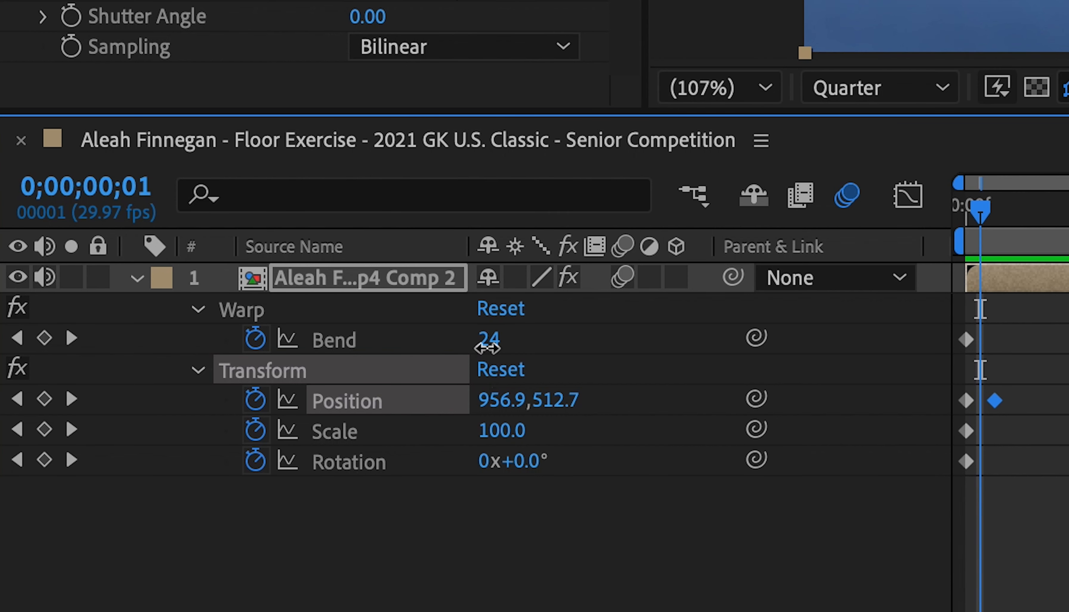
pyautogui.click(488, 342)
pyautogui.write('-17')
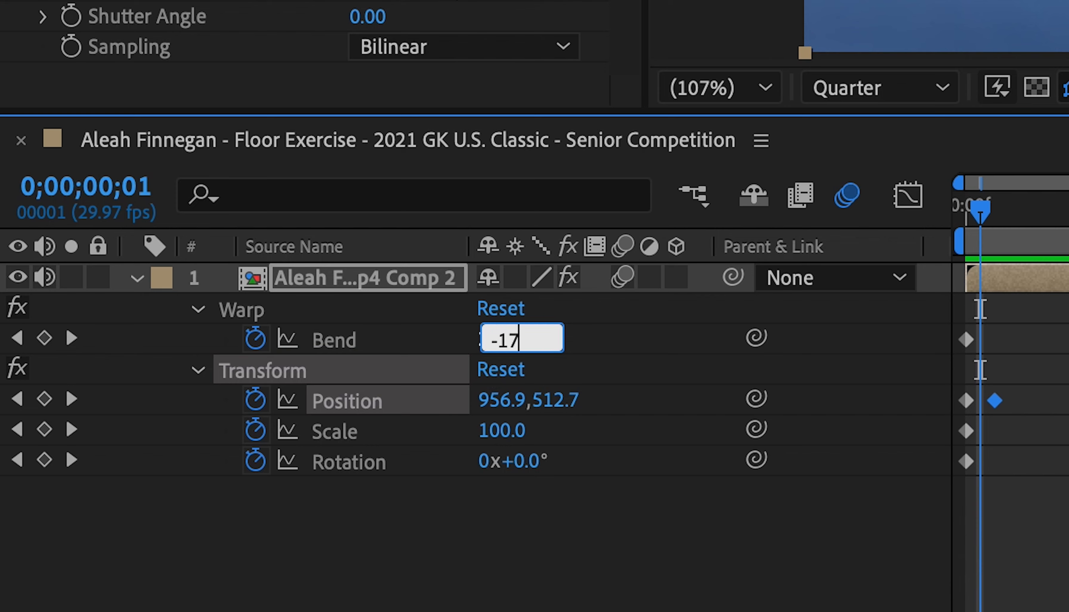
pyautogui.press('Return')
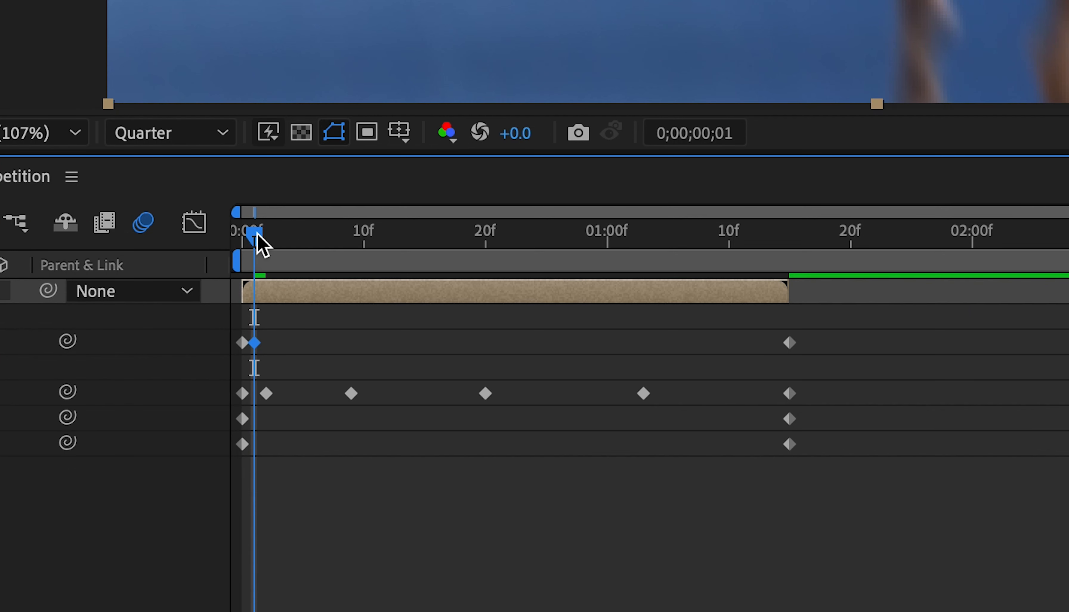
# Step: Add a Warp Bend keyframe of 12 at 0;00;00;05
pyautogui.moveTo(266, 244); pyautogui.dragTo(289, 397)
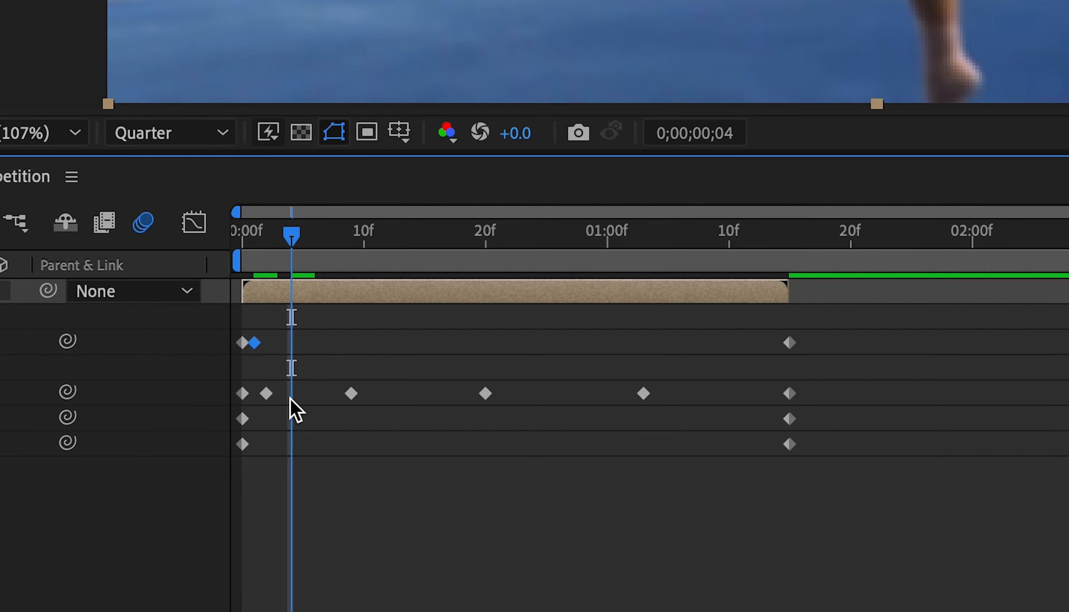
pyautogui.moveTo(295, 239); pyautogui.dragTo(301, 241)
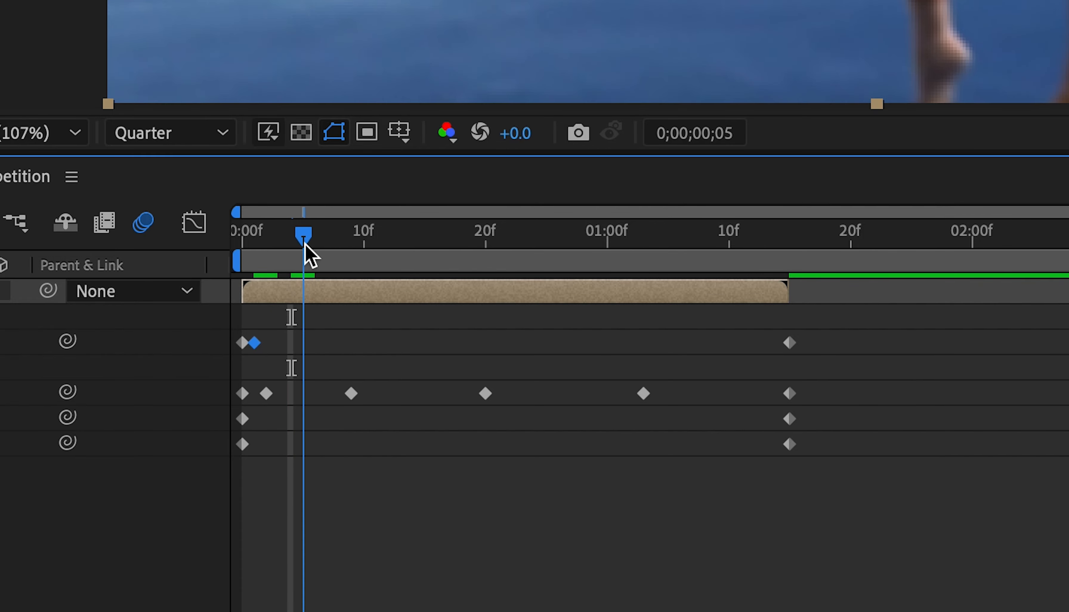
pyautogui.click(497, 339)
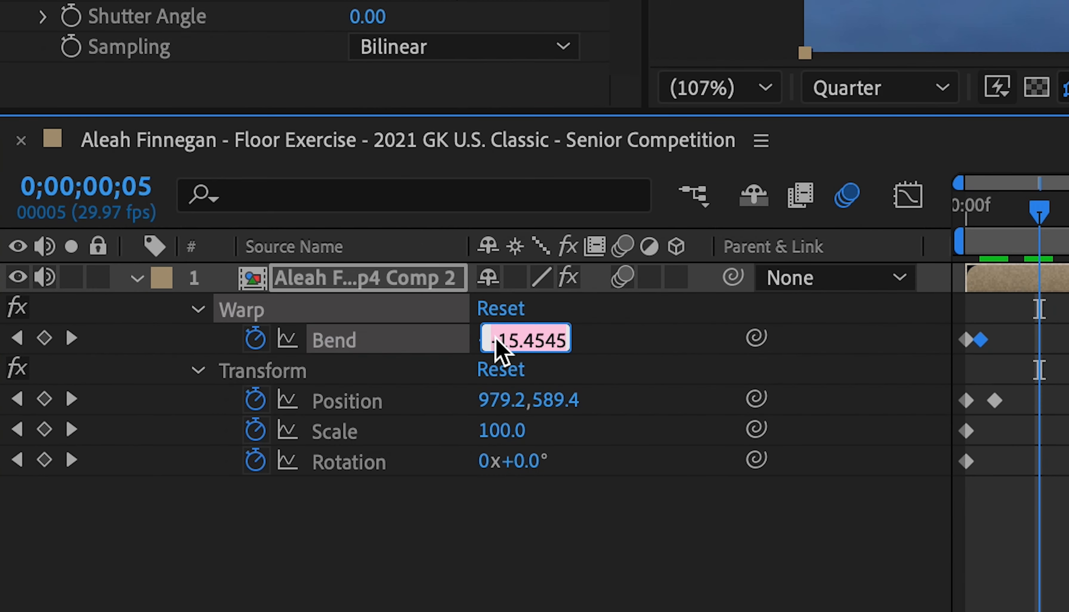
pyautogui.write('1')
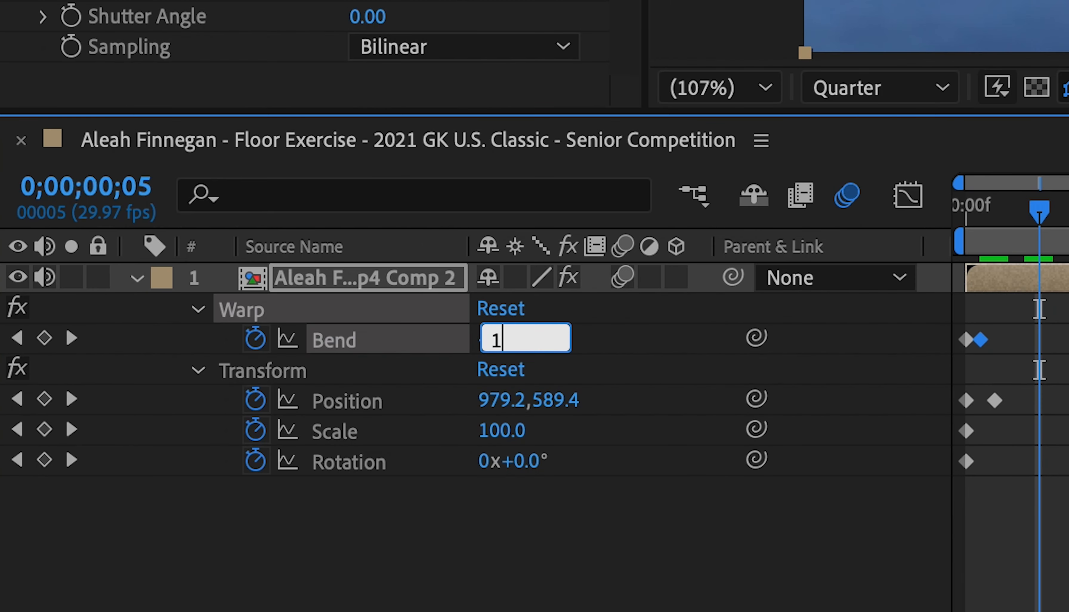
pyautogui.write('2')
pyautogui.press('Return')
# Step: Add a Warp Bend keyframe of -6 at 0;00;00;14
pyautogui.moveTo(303, 236); pyautogui.dragTo(415, 239)
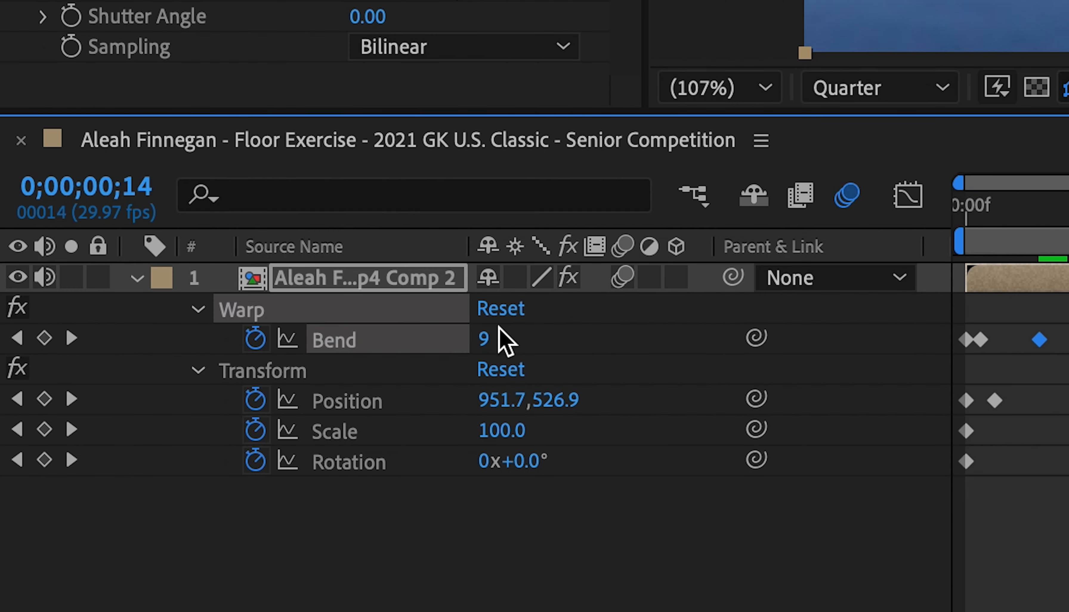
pyautogui.click(485, 344)
pyautogui.write('-')
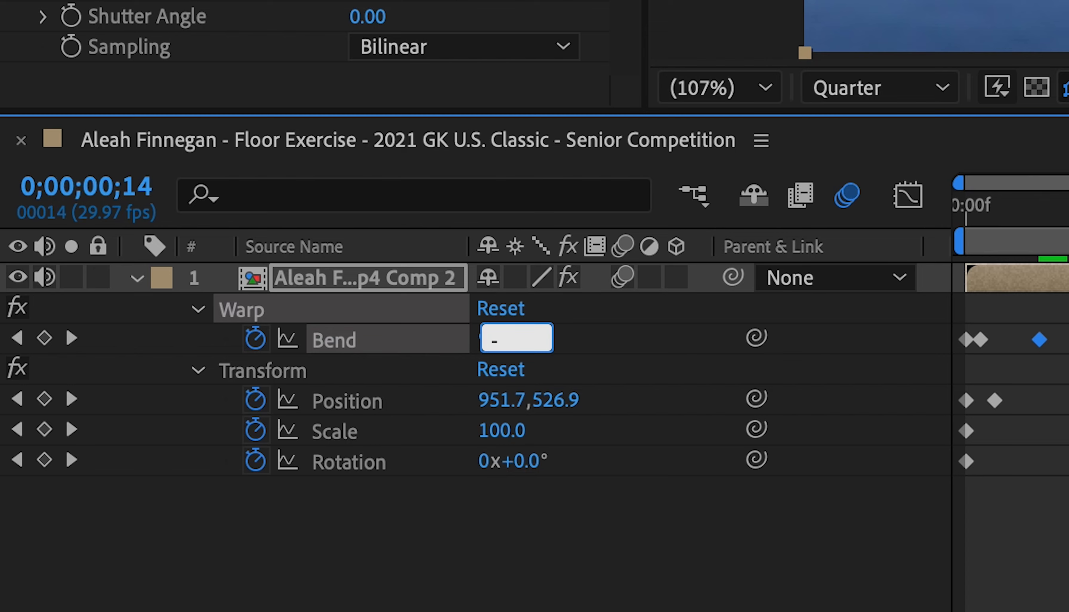
pyautogui.write('6')
pyautogui.press('Return')
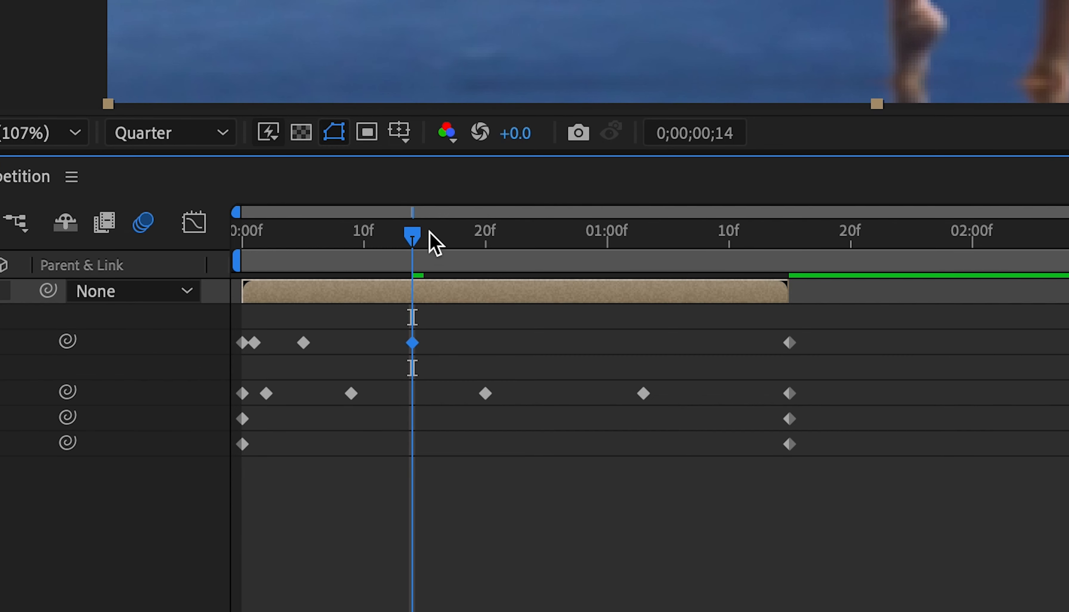
# Step: Add a Warp Bend keyframe of 3 at 0;00;00;26
pyautogui.click(450, 238)
pyautogui.moveTo(484, 242); pyautogui.dragTo(563, 251)
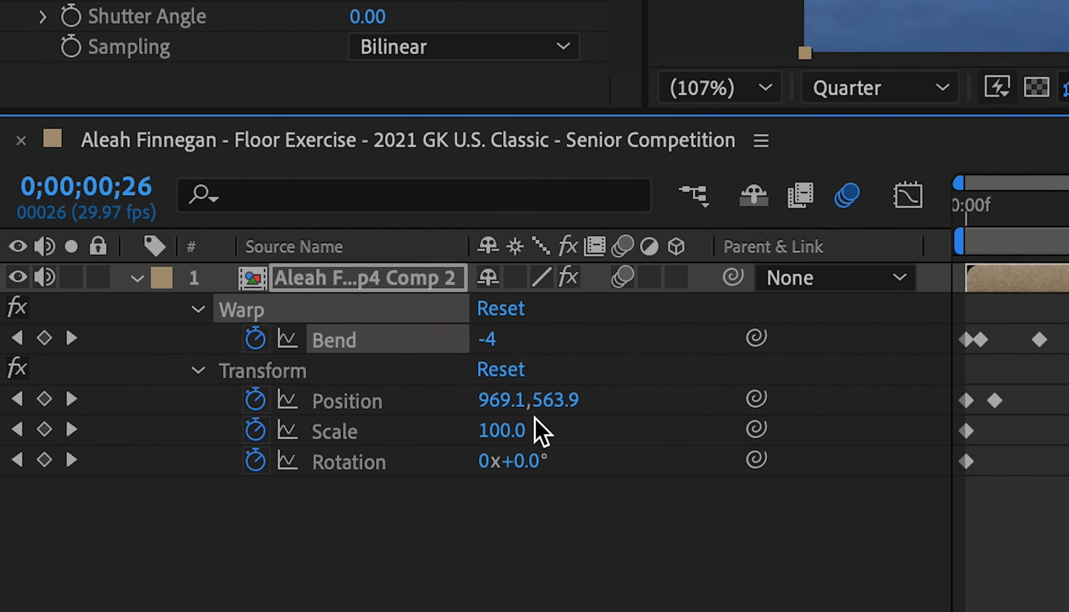
pyautogui.click(491, 339)
pyautogui.write('3')
pyautogui.press('Return')
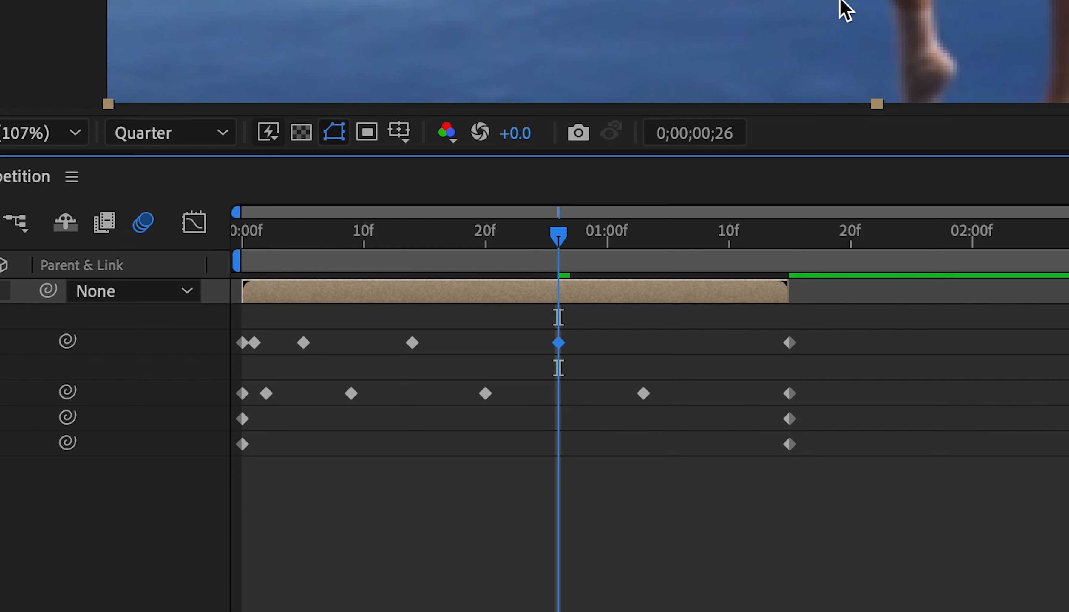
# Step: Add a Warp Bend keyframe of -1 at 0;00;01;08
pyautogui.moveTo(611, 240); pyautogui.dragTo(707, 258)
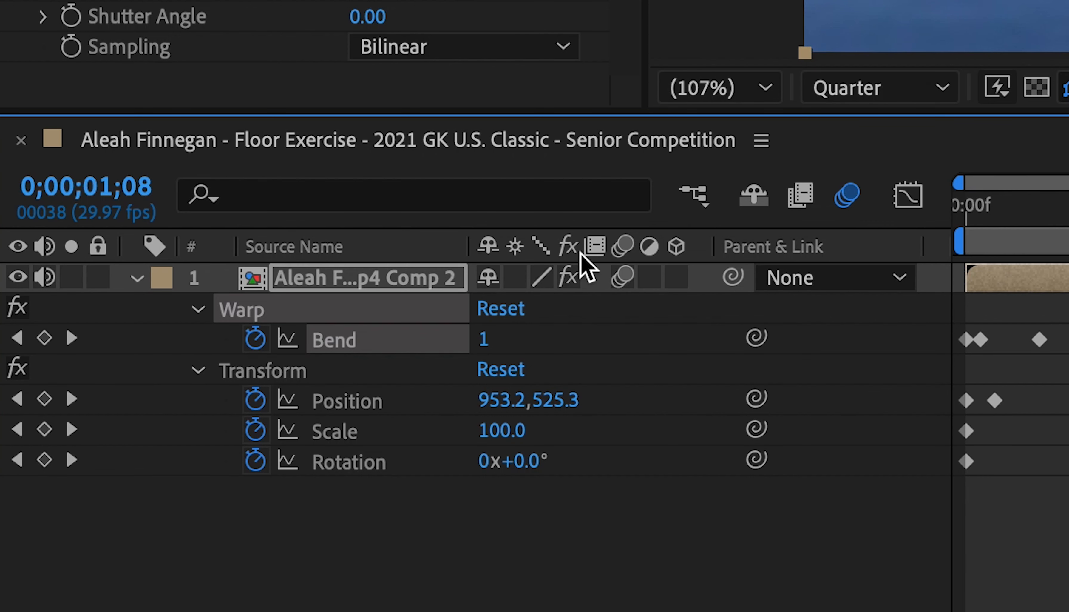
pyautogui.click(484, 342)
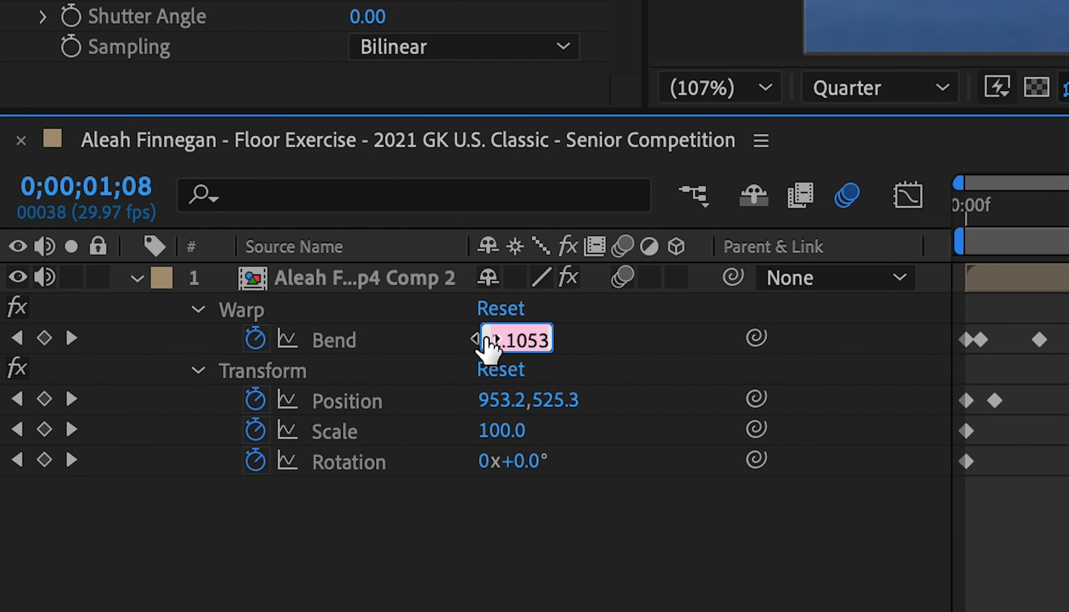
pyautogui.write('-1')
pyautogui.press('Return')
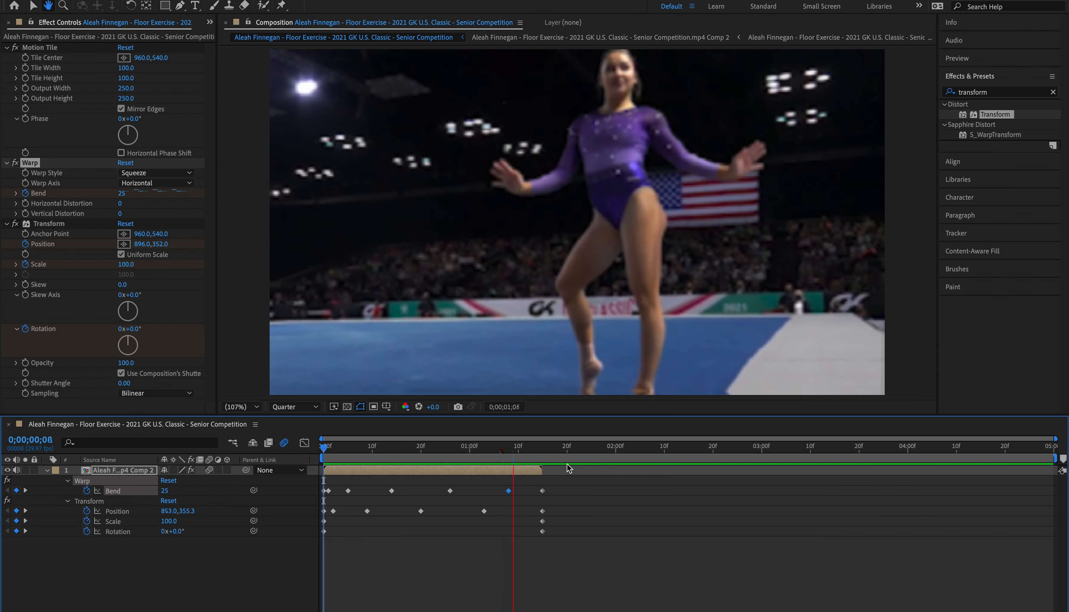
# Step: Set the Transform's Rotation to 3° on its keyframe at the start of the clip
pyautogui.moveTo(513, 448); pyautogui.dragTo(317, 522)
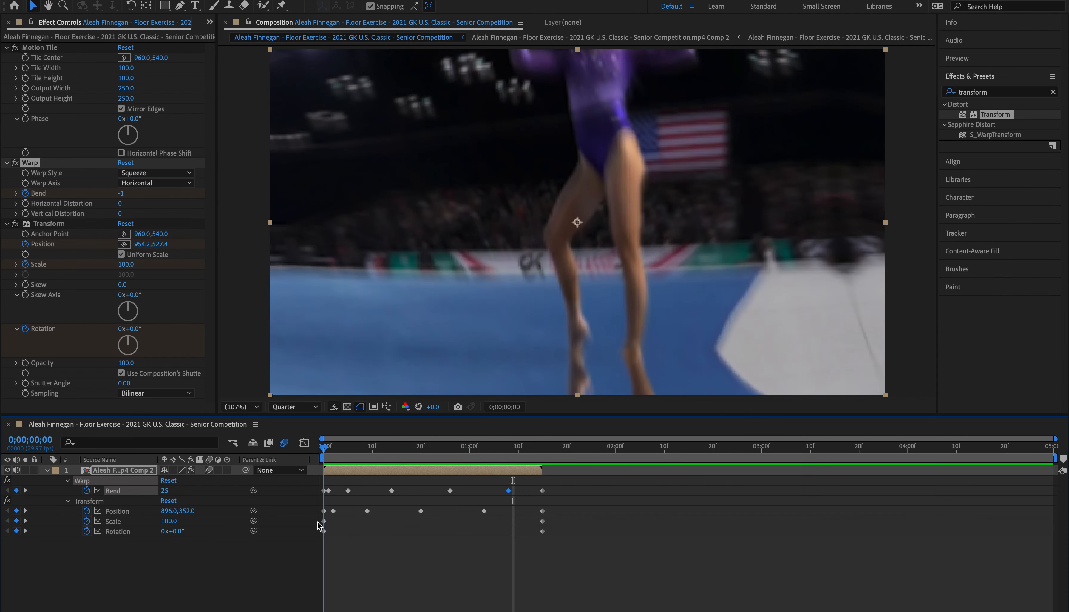
pyautogui.click(324, 533)
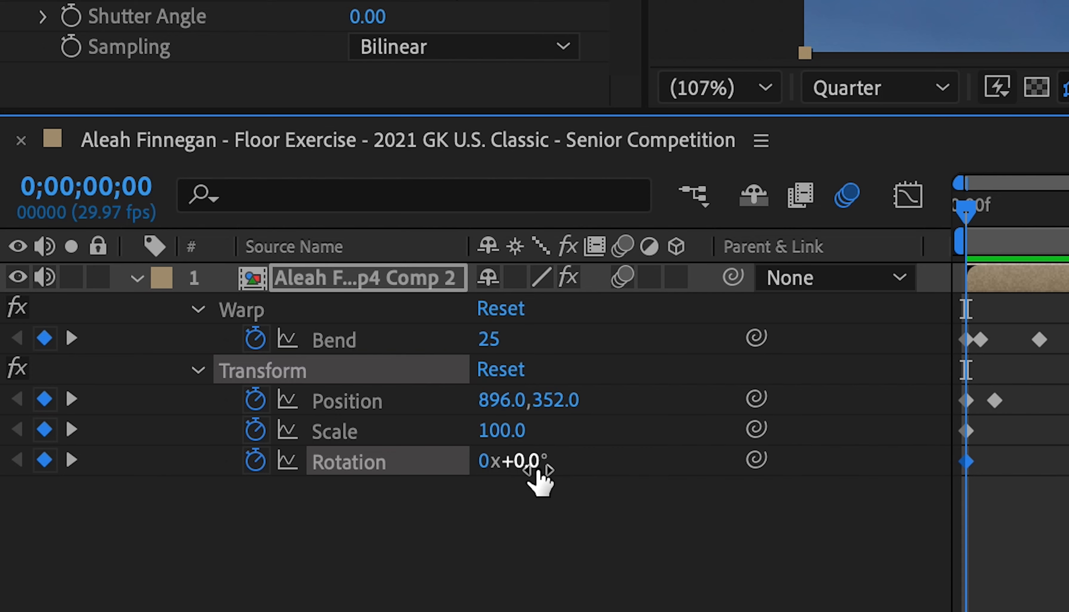
pyautogui.click(528, 463)
pyautogui.write('3')
pyautogui.press('Return')
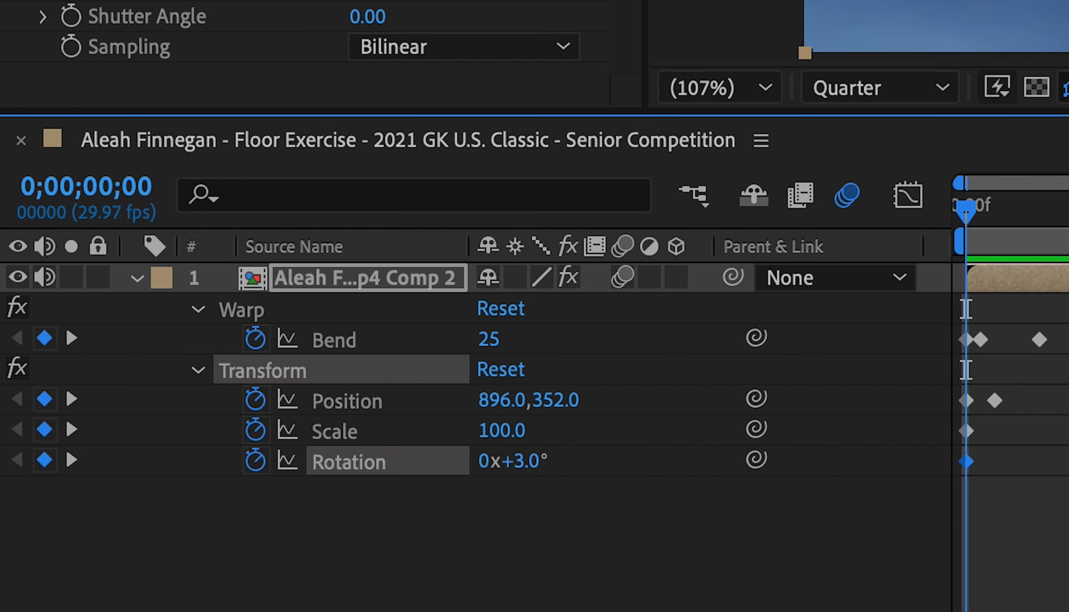
# Step: Add a Transform Rotation keyframe of -2° at 0;00;00;03
pyautogui.moveTo(329, 449); pyautogui.dragTo(340, 450)
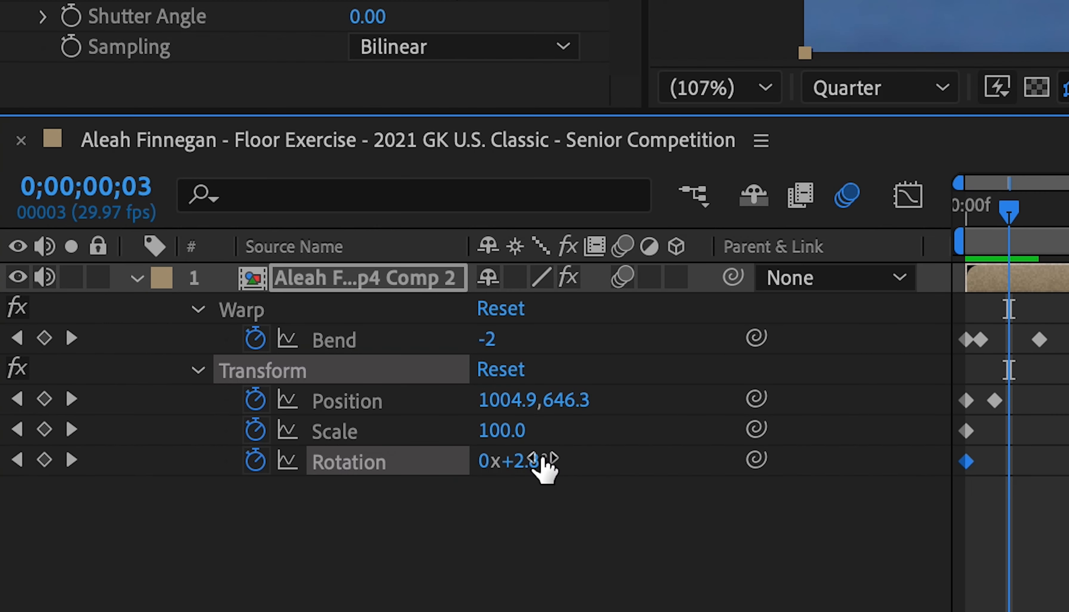
pyautogui.click(531, 463)
pyautogui.write('-2')
pyautogui.press('Return')
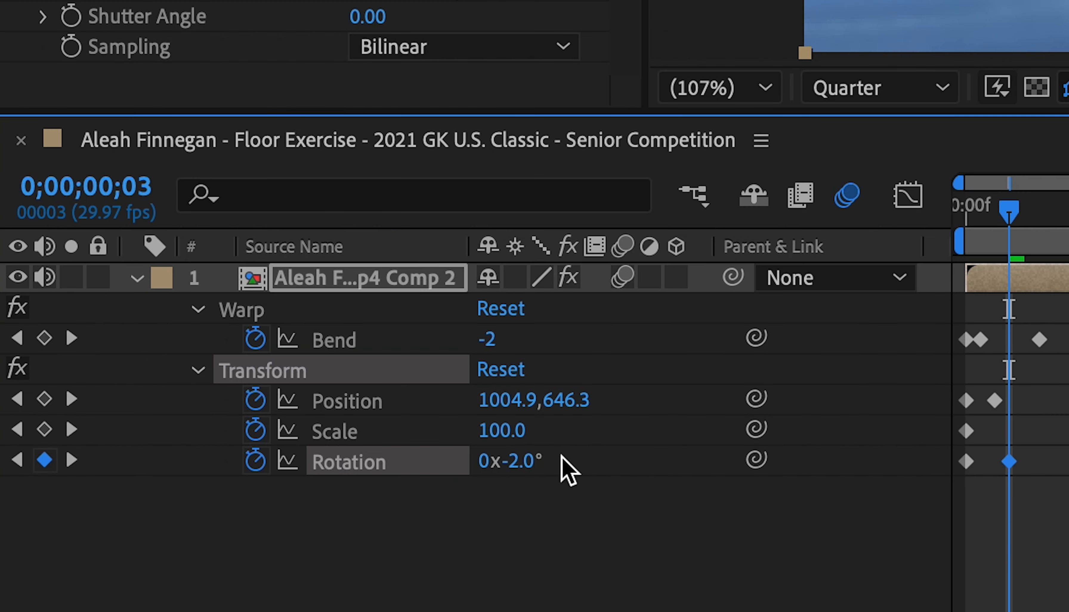
# Step: Add a Transform Rotation keyframe of 1° at 0;00;00;21 and return to the start of the clip
pyautogui.press('space')
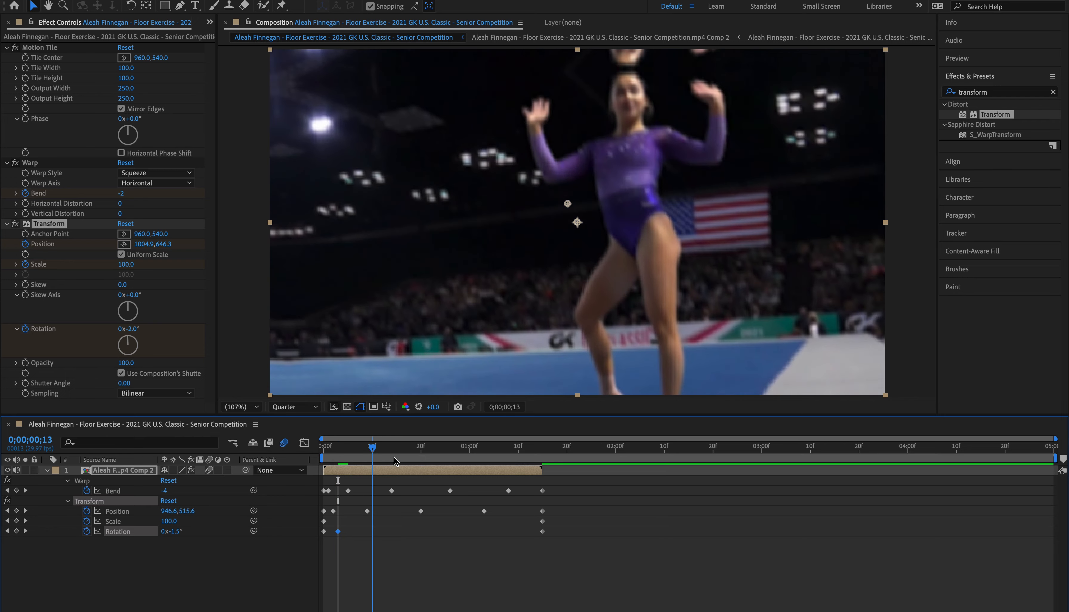
pyautogui.moveTo(339, 533)
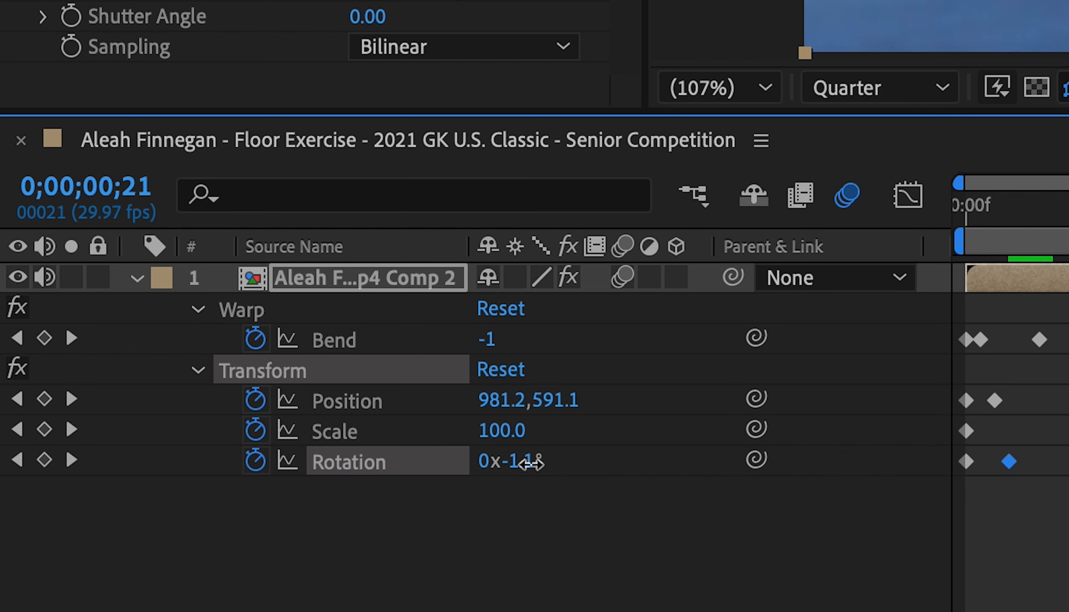
pyautogui.click(535, 462)
pyautogui.write('1')
pyautogui.press('Return')
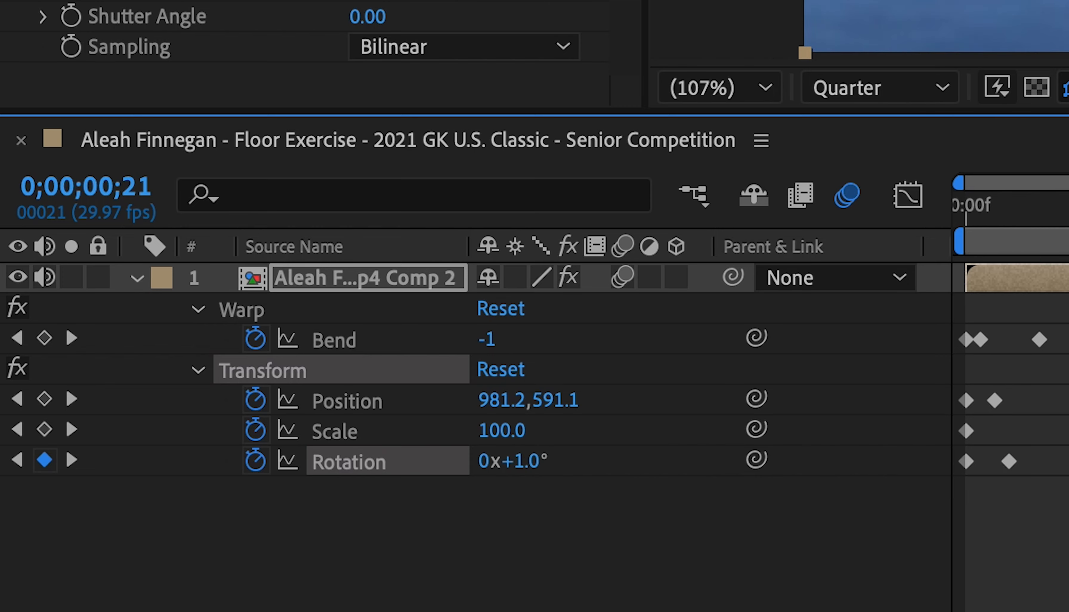
pyautogui.moveTo(418, 448); pyautogui.dragTo(425, 475)
pyautogui.press('Home')
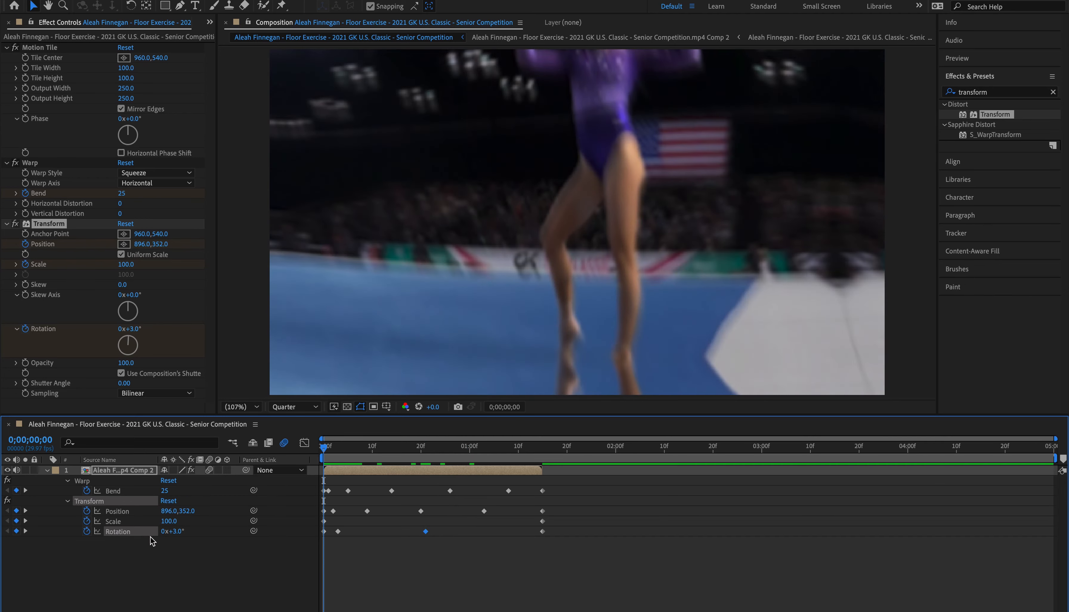
# Step: Set the Transform's Scale to 180 on its keyframe at the start of the clip
pyautogui.click(168, 521)
pyautogui.press('space')
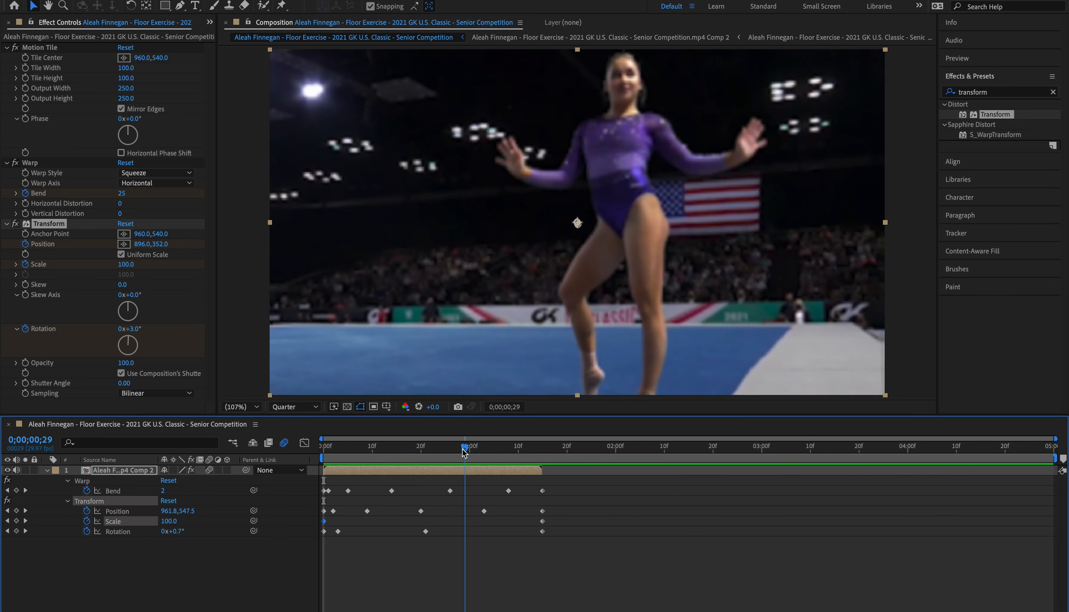
pyautogui.press('space')
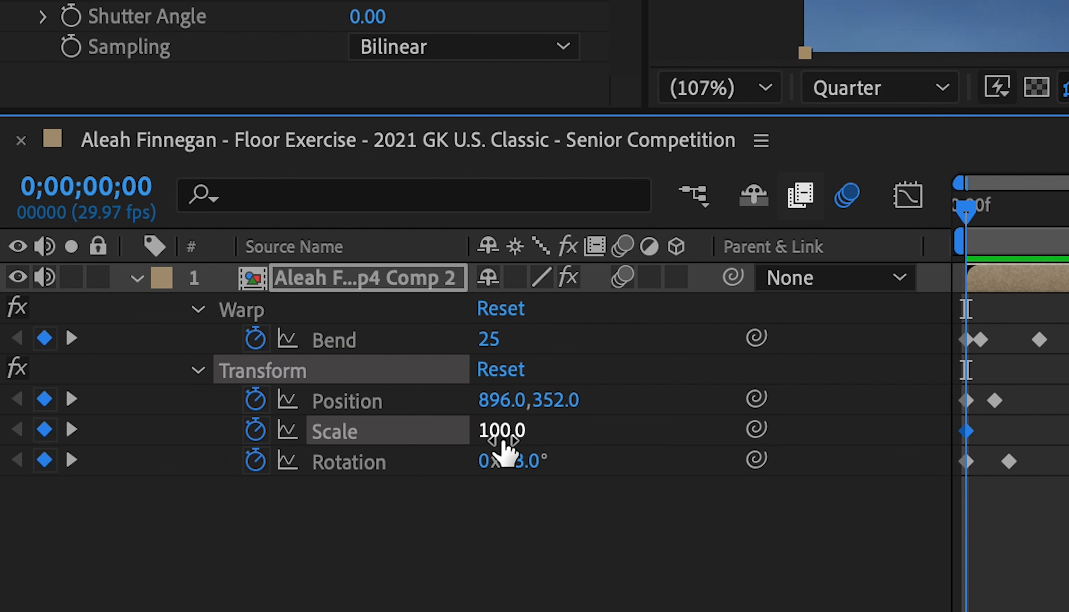
pyautogui.click(503, 436)
pyautogui.write('1')
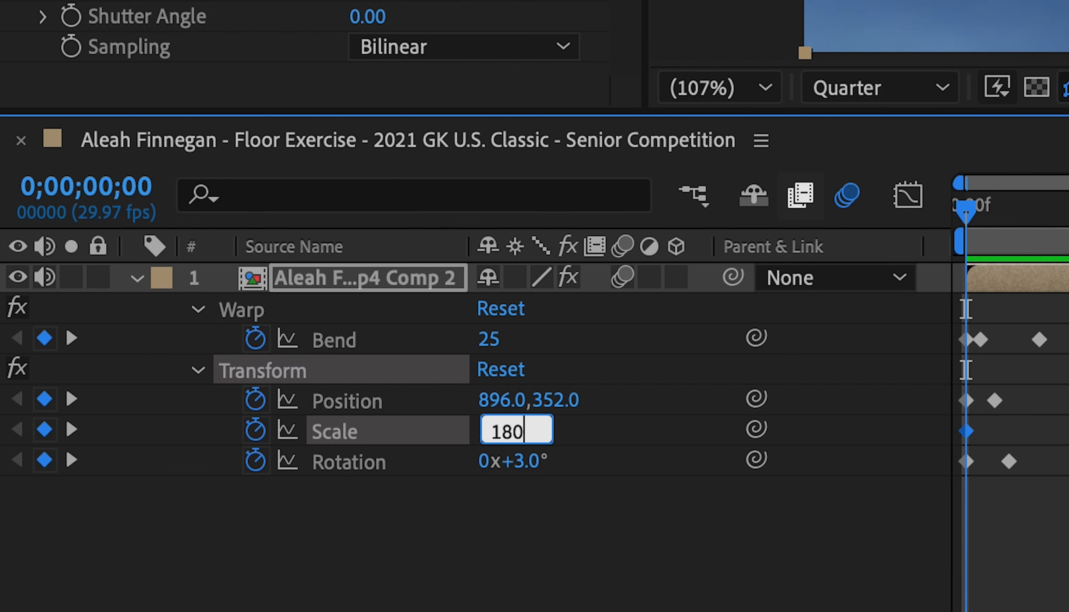
pyautogui.write('80')
pyautogui.press('Return')
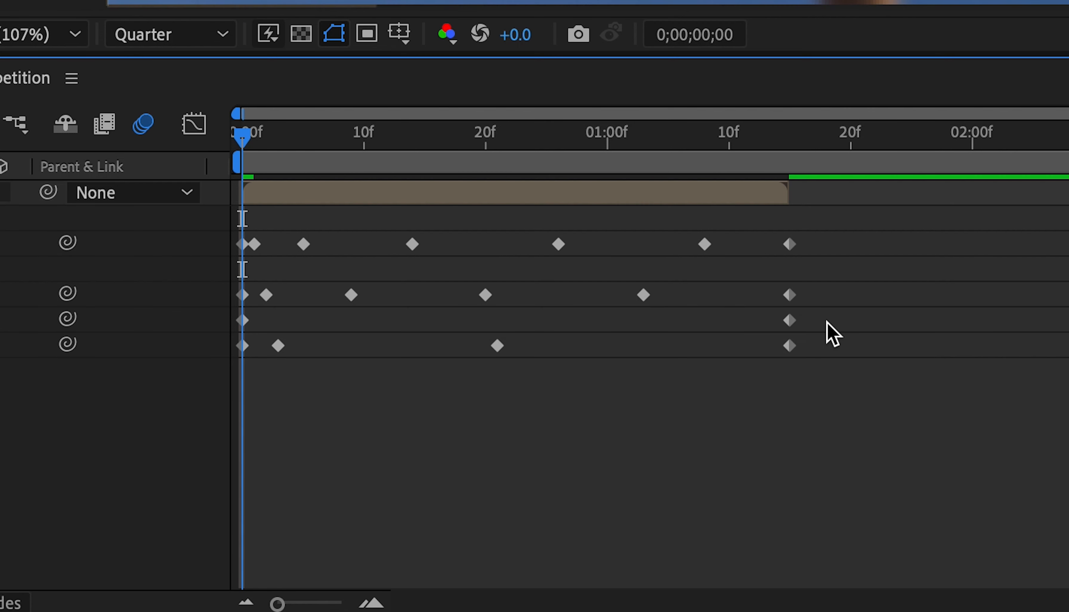
# Step: Apply Easy Ease to both Transform Scale keyframes
pyautogui.moveTo(558, 522); pyautogui.dragTo(318, 520)
pyautogui.moveTo(228, 315); pyautogui.dragTo(238, 316)
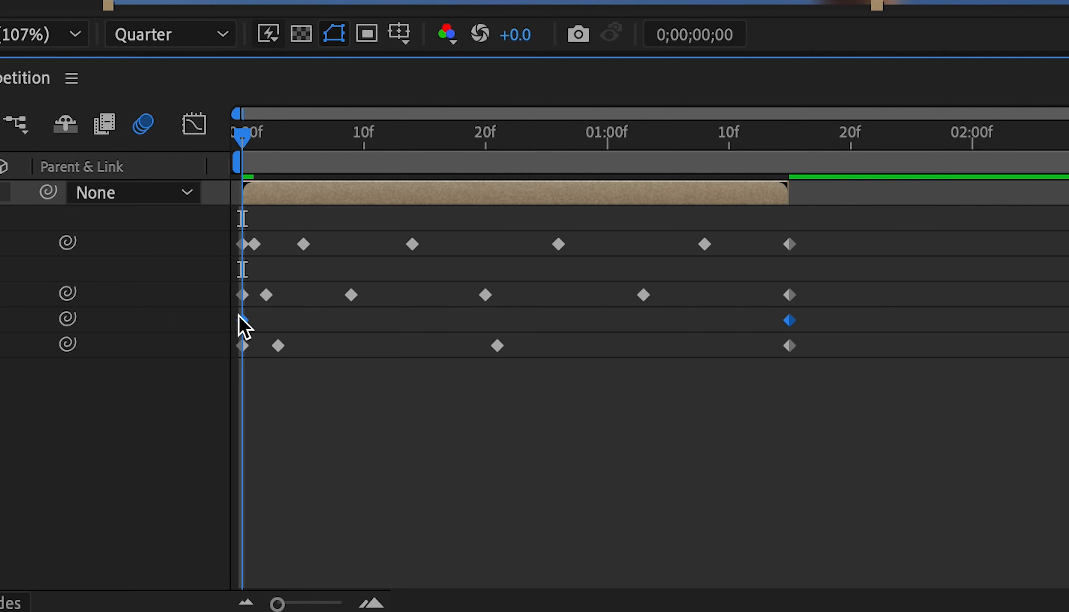
pyautogui.rightClick(245, 331)
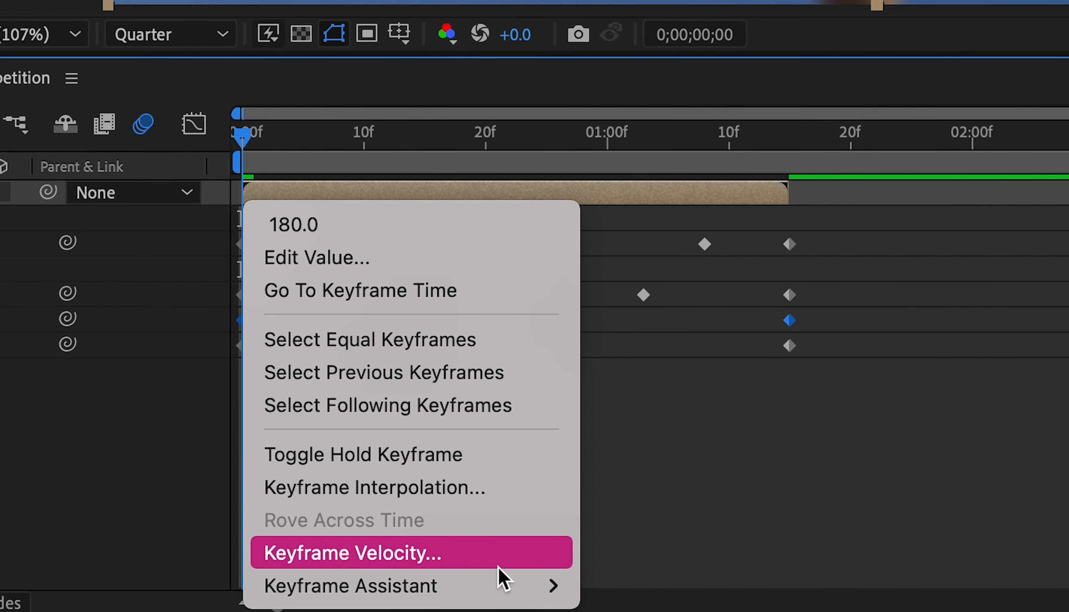
pyautogui.moveTo(509, 588)
pyautogui.click(688, 397)
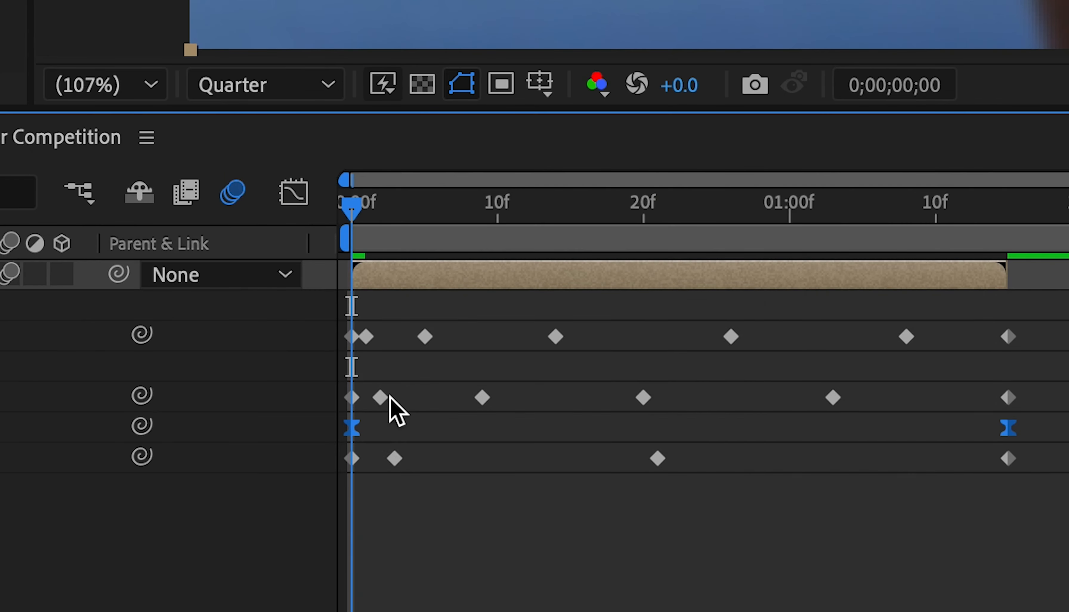
# Step: Show the Scale animation in the Graph Editor as an editable value graph
pyautogui.click(302, 208)
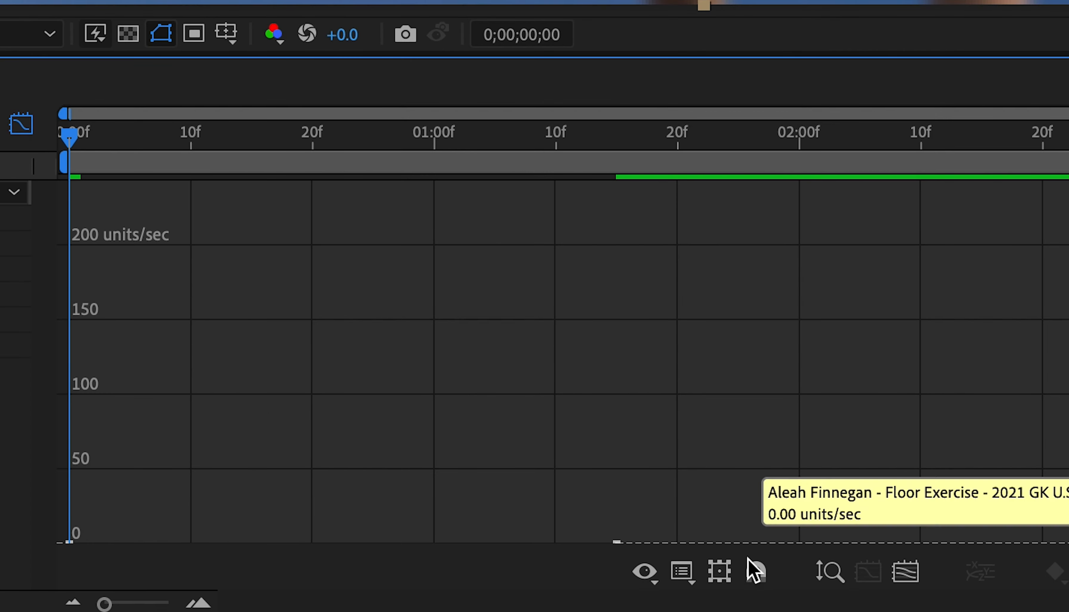
pyautogui.click(916, 572)
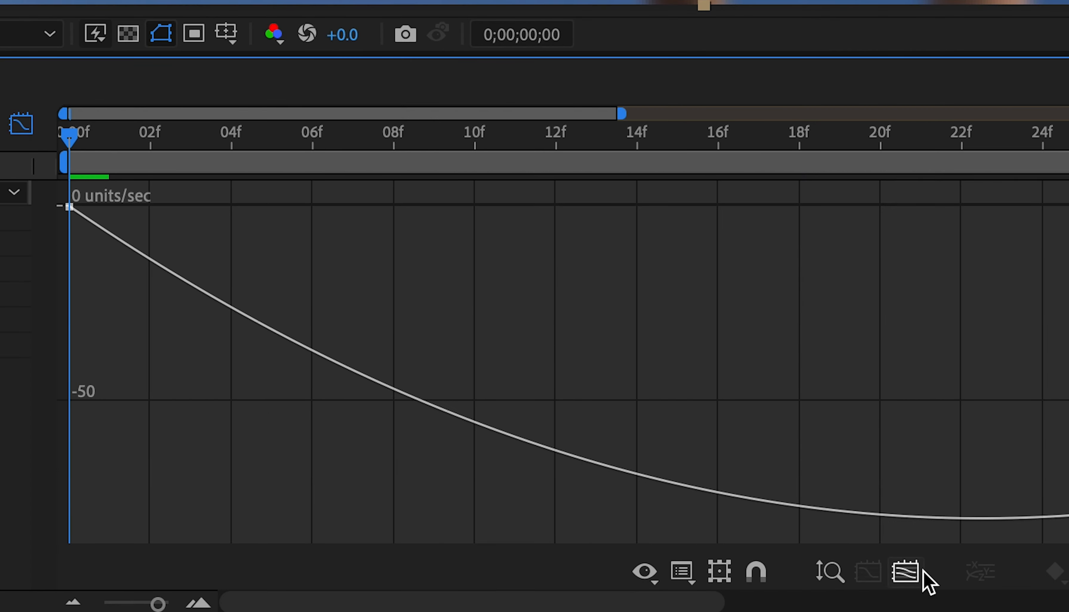
pyautogui.click(682, 572)
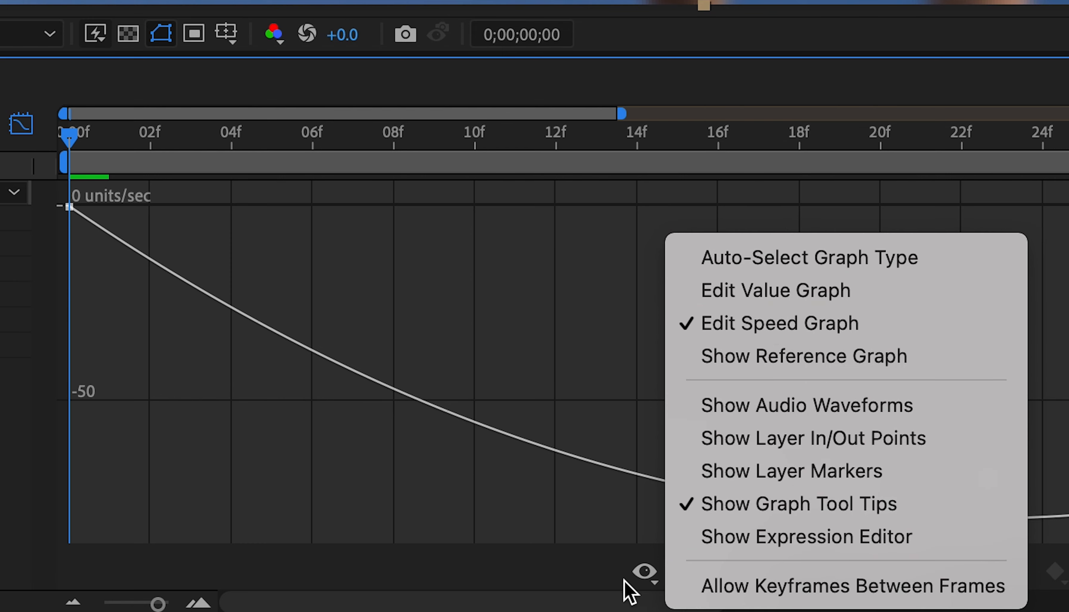
pyautogui.click(569, 548)
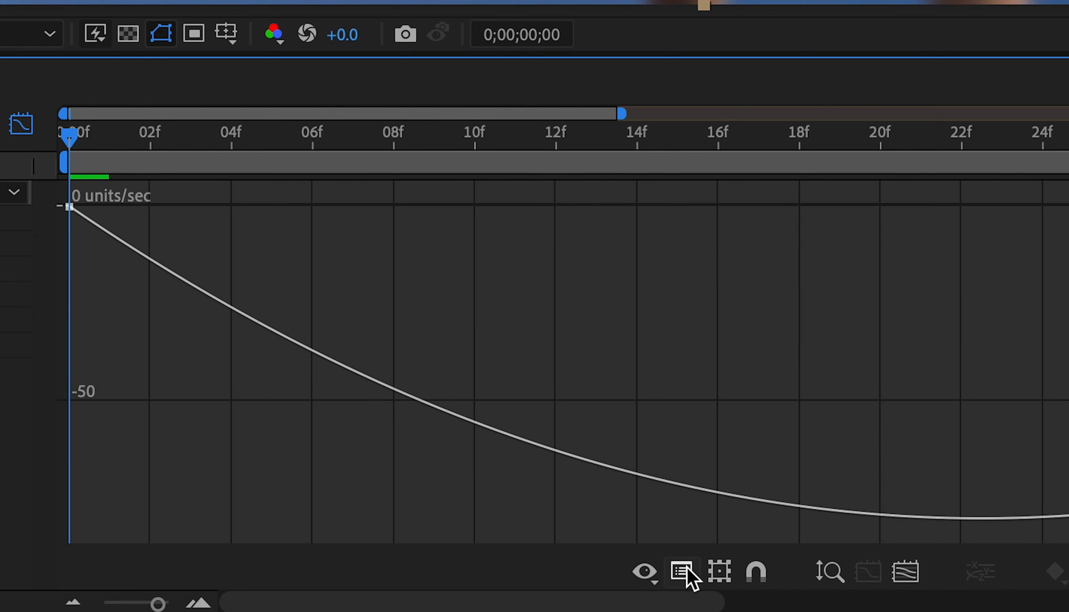
pyautogui.click(681, 572)
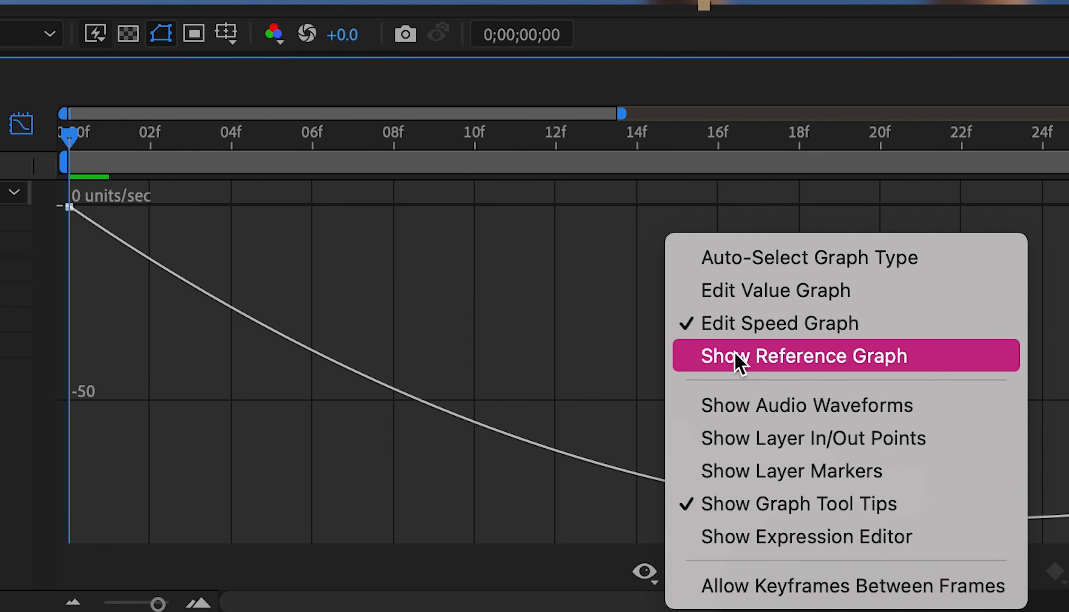
pyautogui.click(748, 302)
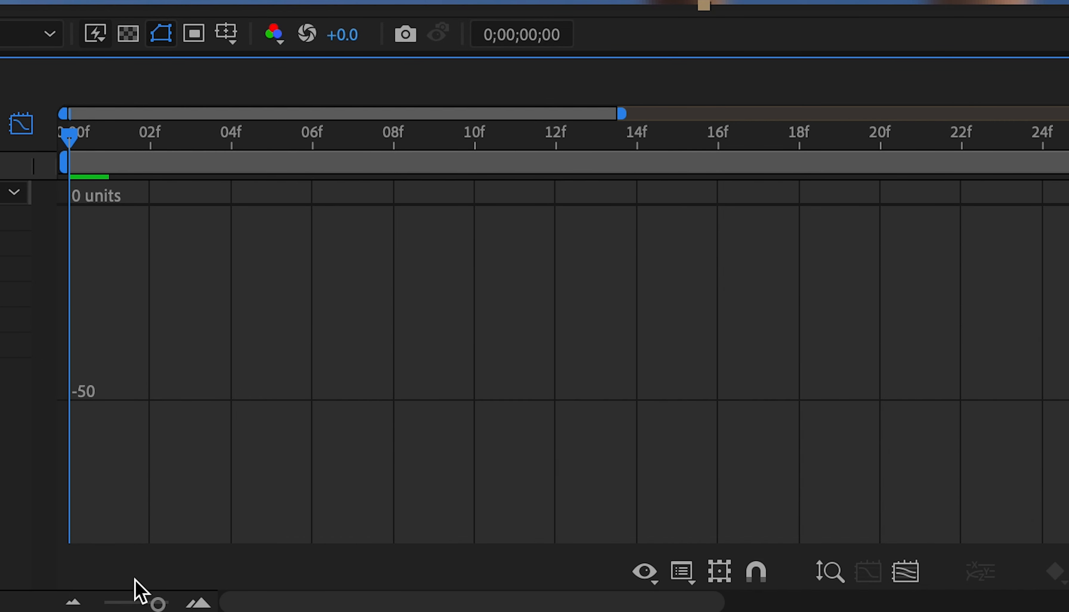
# Step: Steepen the start of the Scale curve by pulling the first keyframe's handle almost vertically down to near 100 units
pyautogui.click(903, 573)
pyautogui.click(69, 207)
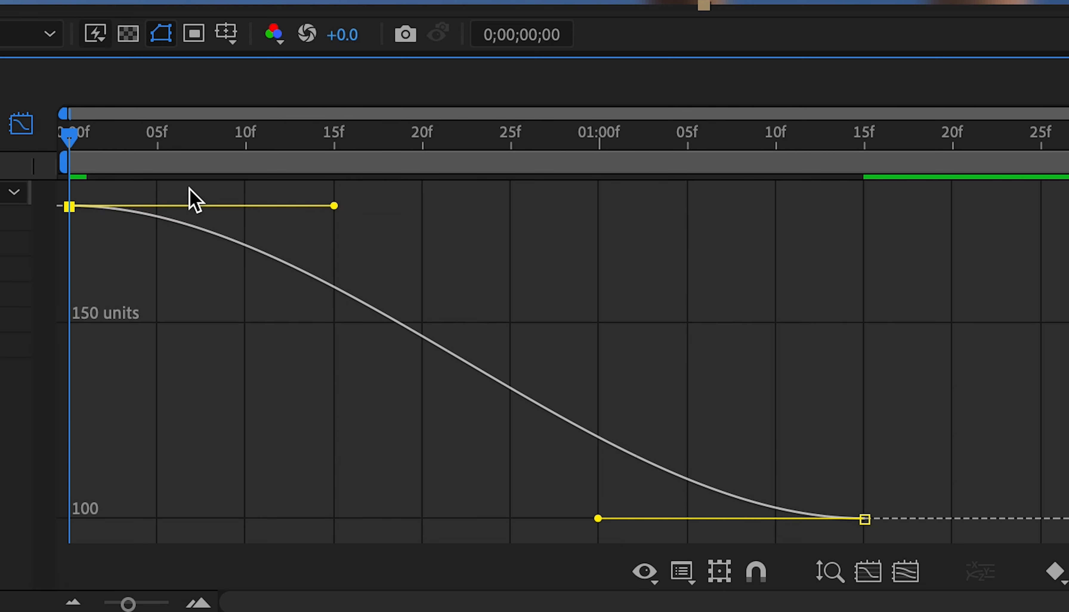
pyautogui.moveTo(334, 206); pyautogui.dragTo(6, 508)
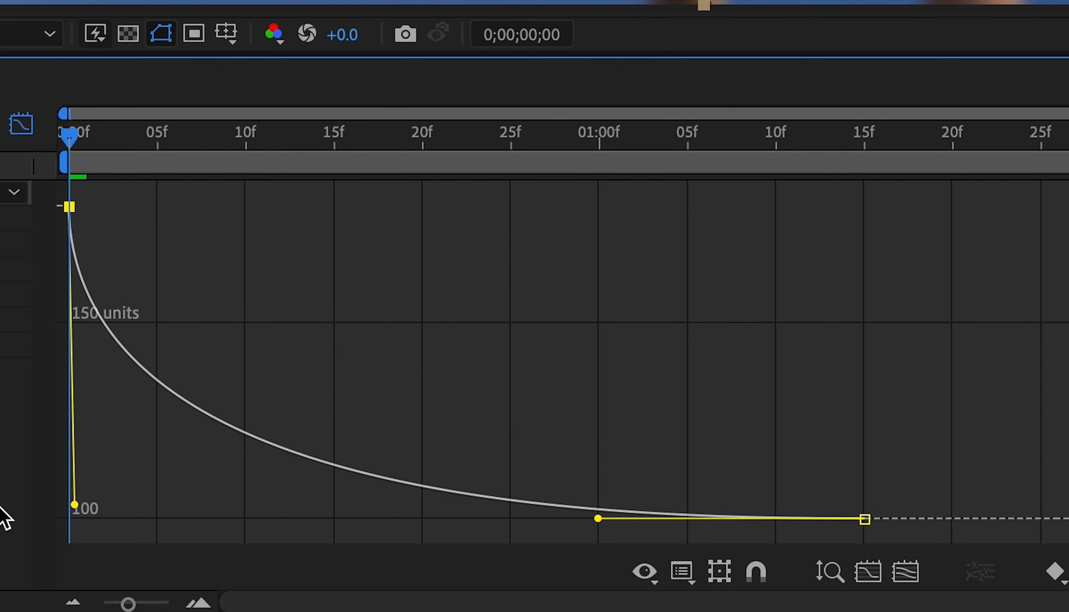
# Step: Preview the eased Scale animation and return to the start of the clip
pyautogui.press('space')
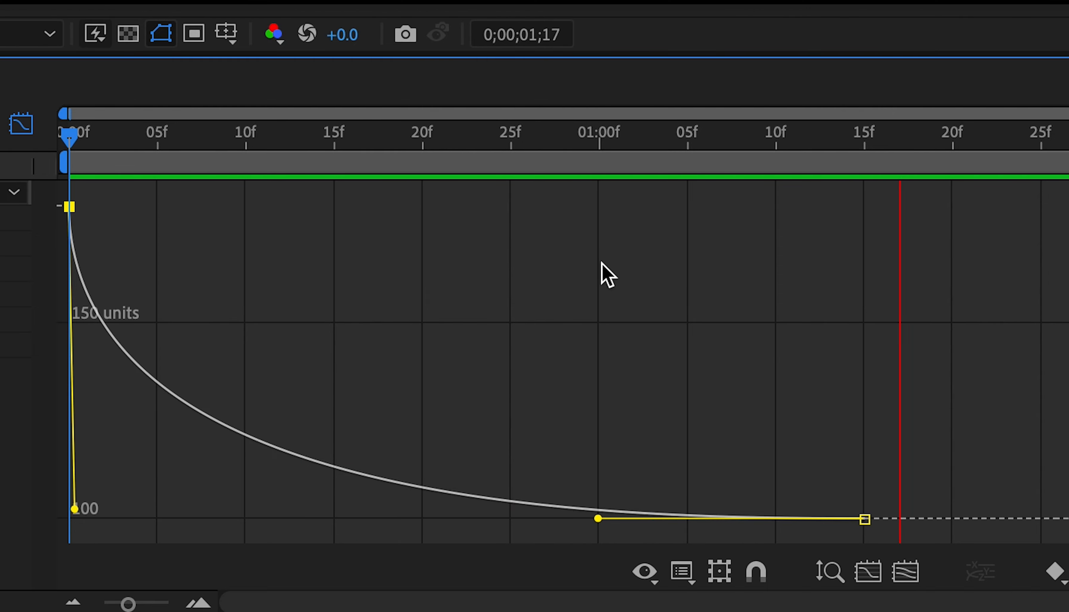
pyautogui.press('space')
pyautogui.moveTo(920, 137); pyautogui.dragTo(109, 375)
pyautogui.press('space')
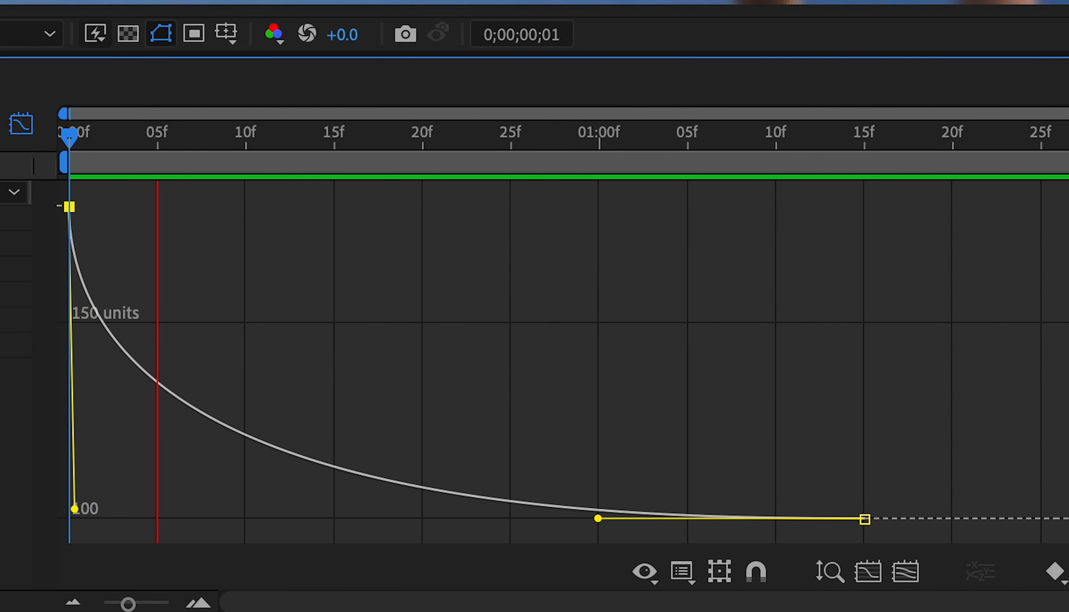
pyautogui.press('space')
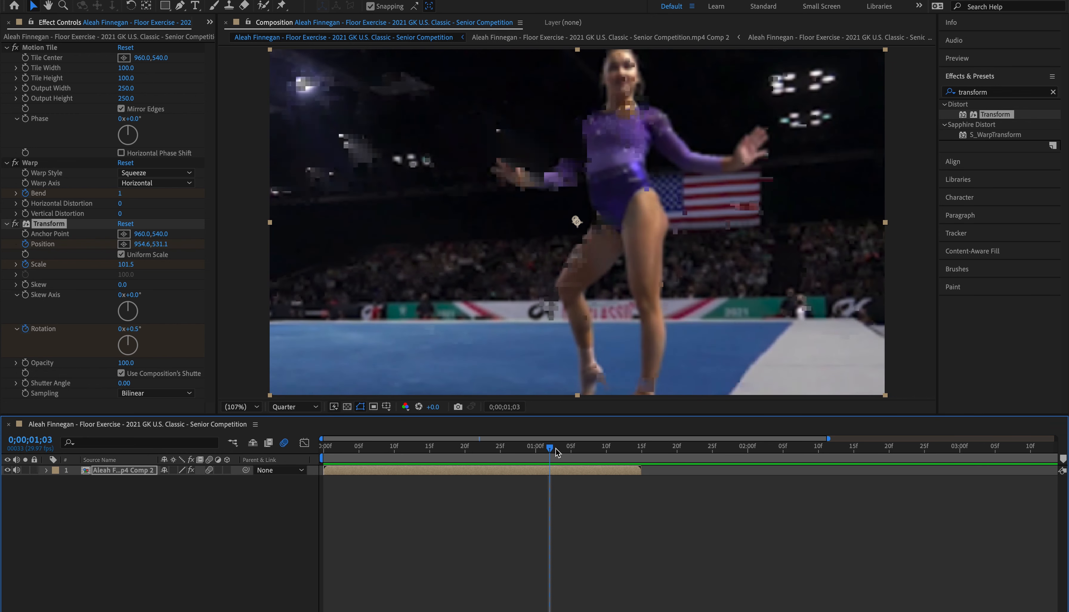
pyautogui.moveTo(555, 448); pyautogui.dragTo(278, 461)
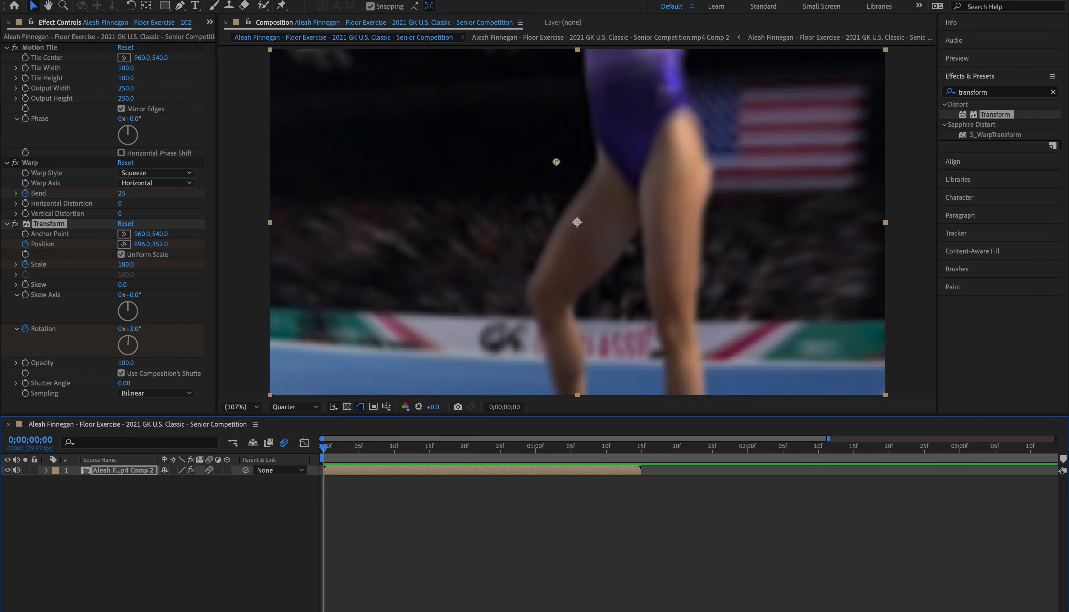
pyautogui.click(209, 0)
pyautogui.moveTo(312, 2)
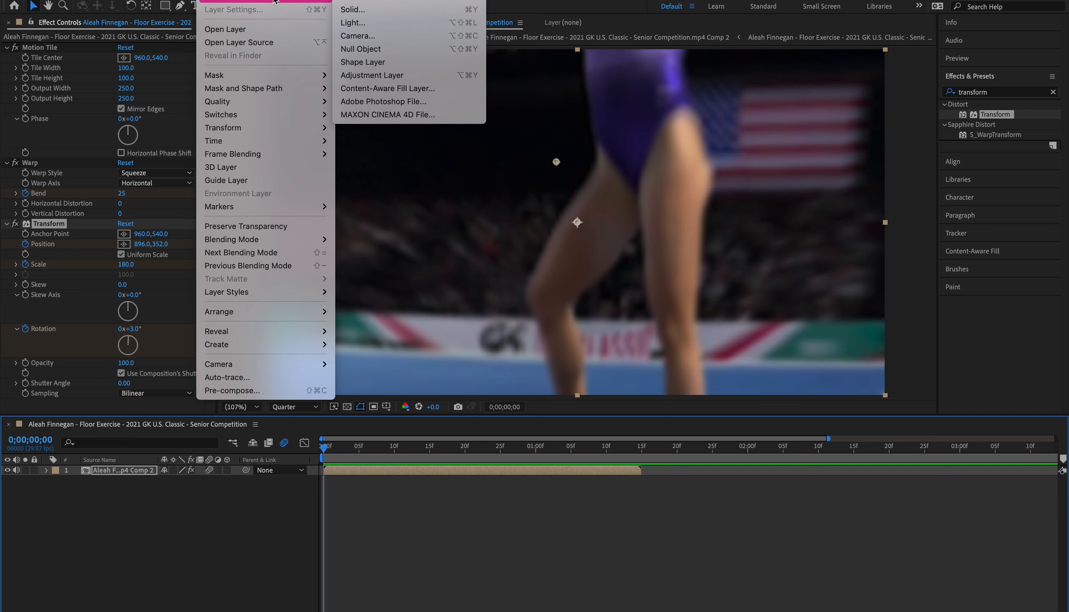
pyautogui.click(450, 494)
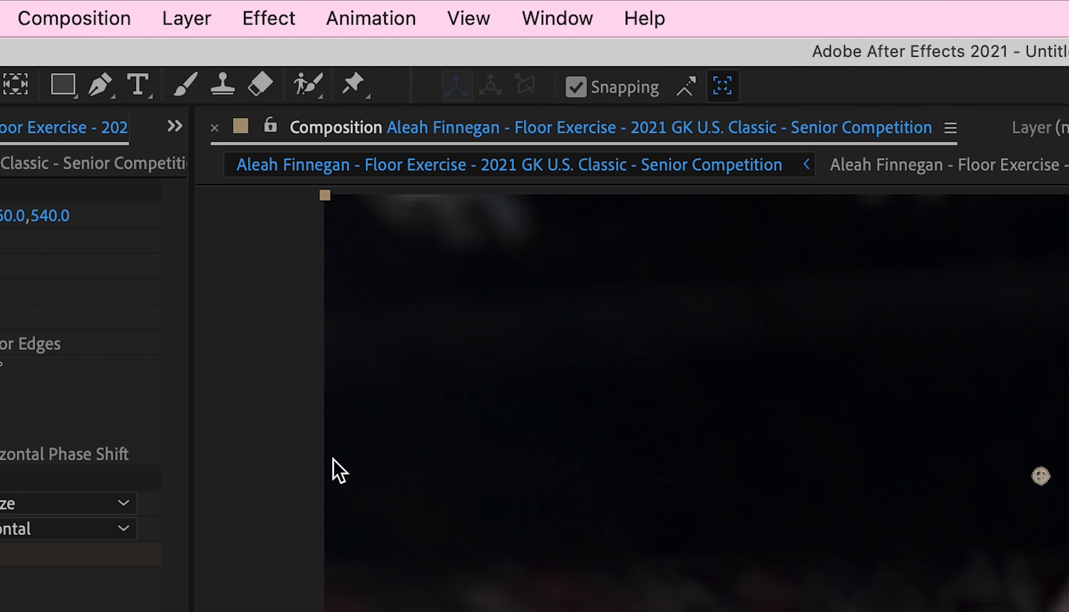
# Step: Create a new adjustment layer above the clip
pyautogui.click(191, 20)
pyautogui.moveTo(205, 59)
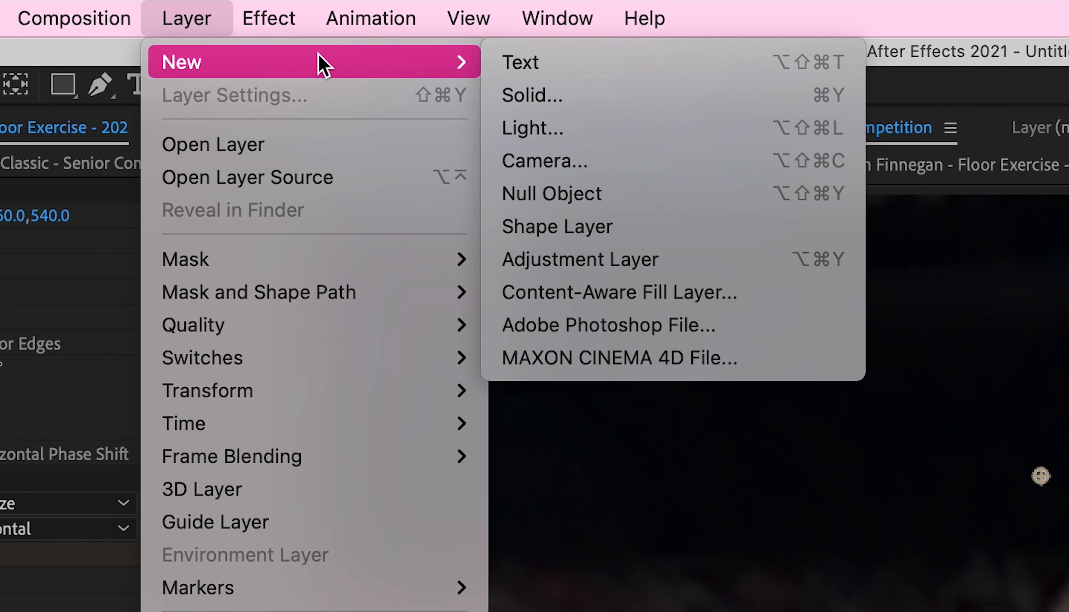
pyautogui.click(566, 261)
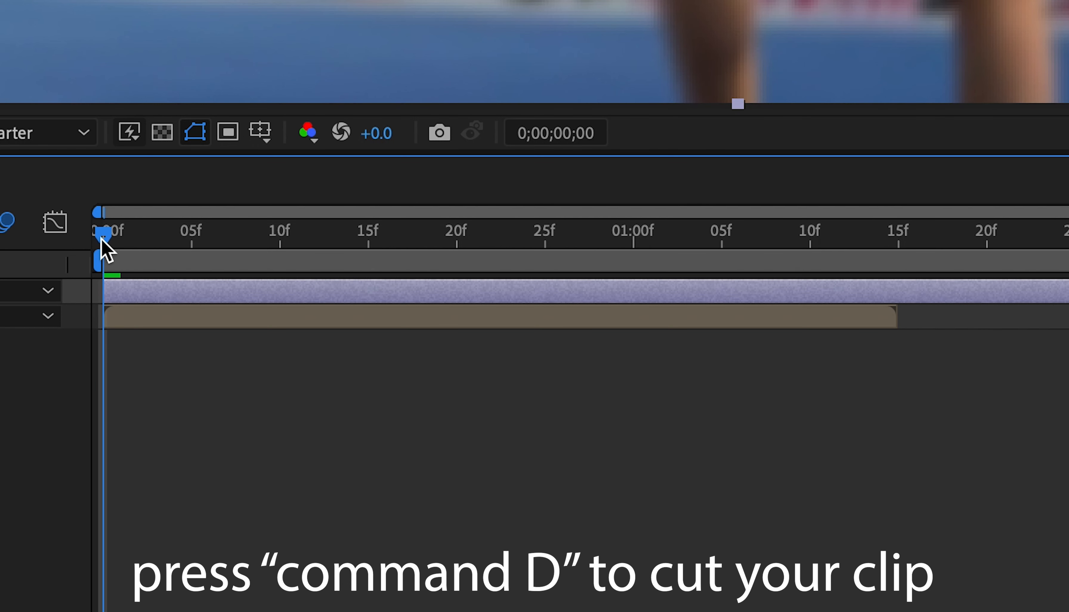
# Step: Trim the adjustment layer to end with the clip at 0;00;01;15 and return to the start of the timeline
pyautogui.moveTo(324, 450); pyautogui.dragTo(640, 476)
pyautogui.press('super+shift+d')
pyautogui.press('Delete')
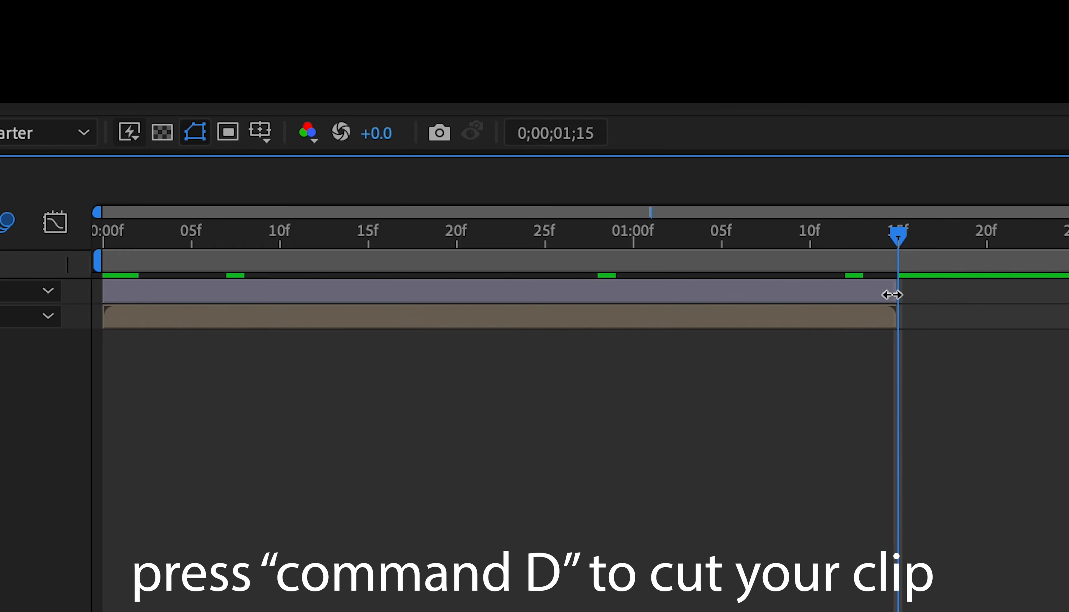
pyautogui.press('Home')
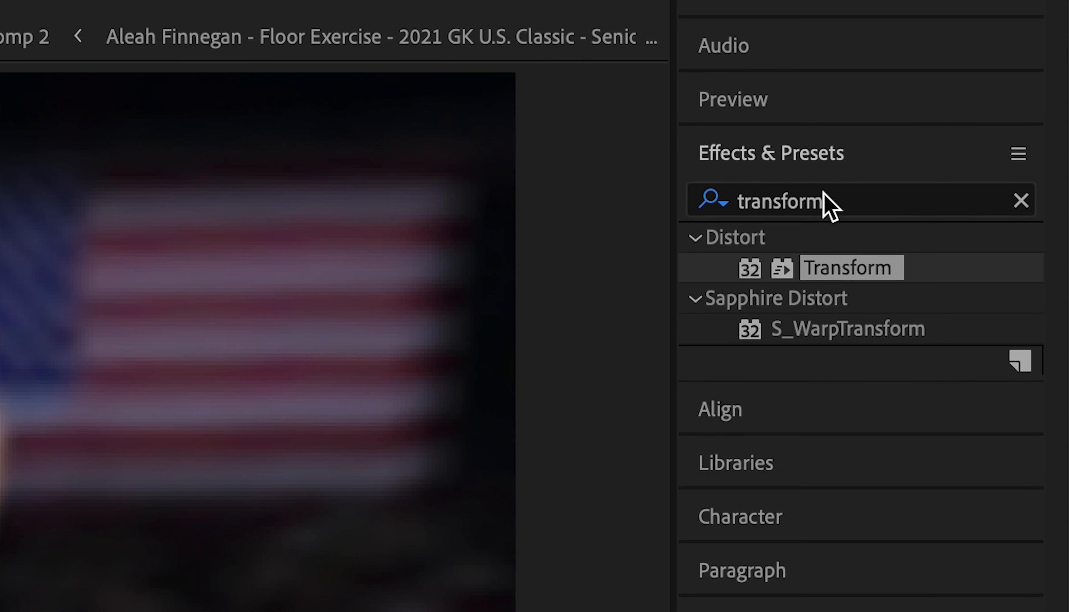
# Step: Find the Optics Compensation effect and apply it to the adjustment layer
pyautogui.click(990, 91)
pyautogui.write('optics')
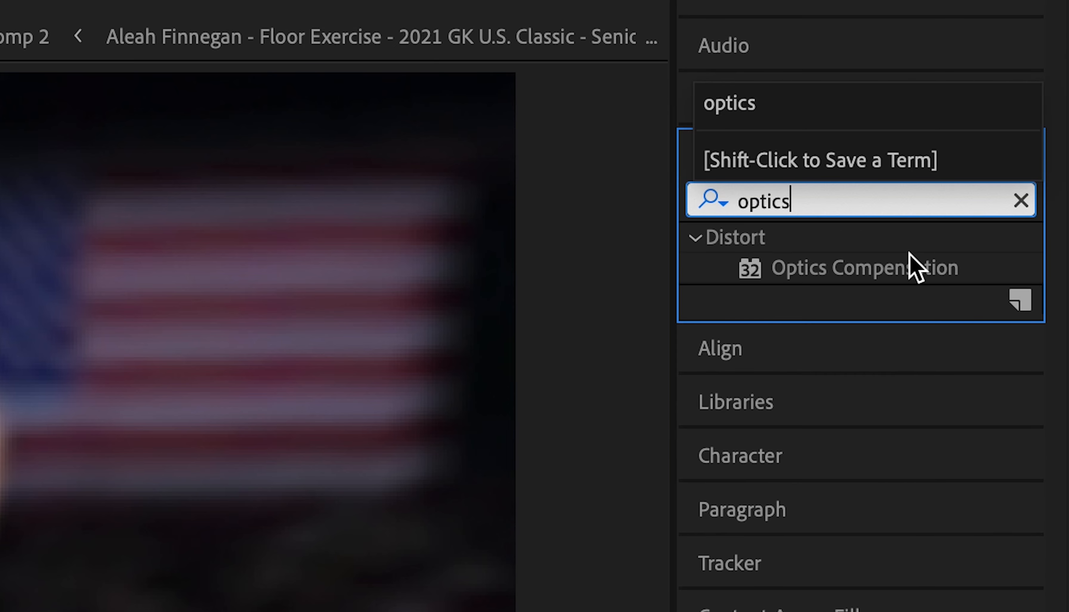
pyautogui.moveTo(913, 265); pyautogui.dragTo(521, 341)
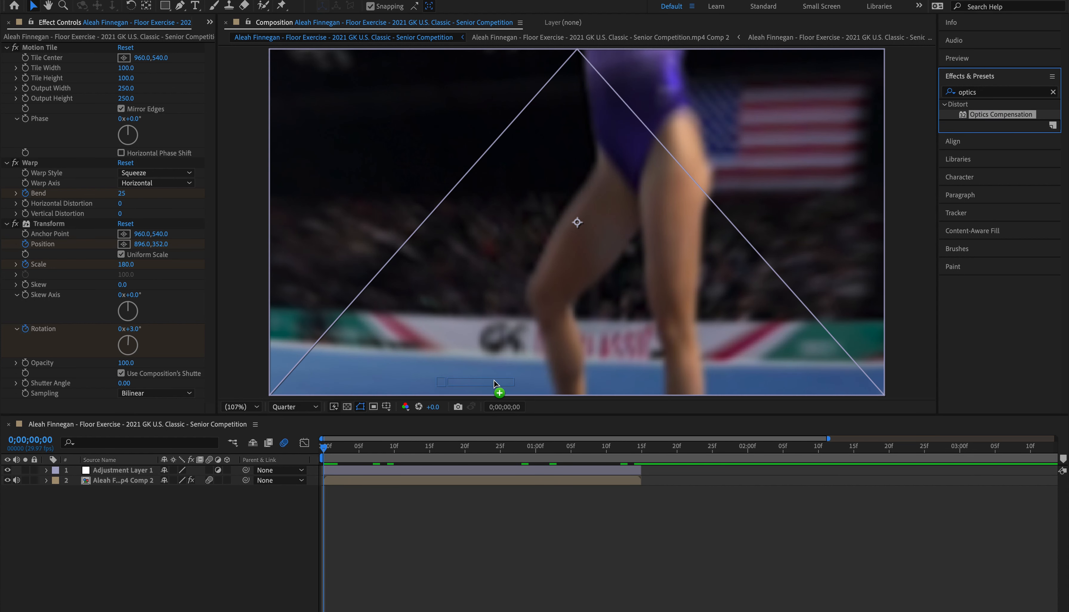
pyautogui.moveTo(495, 383); pyautogui.dragTo(466, 471)
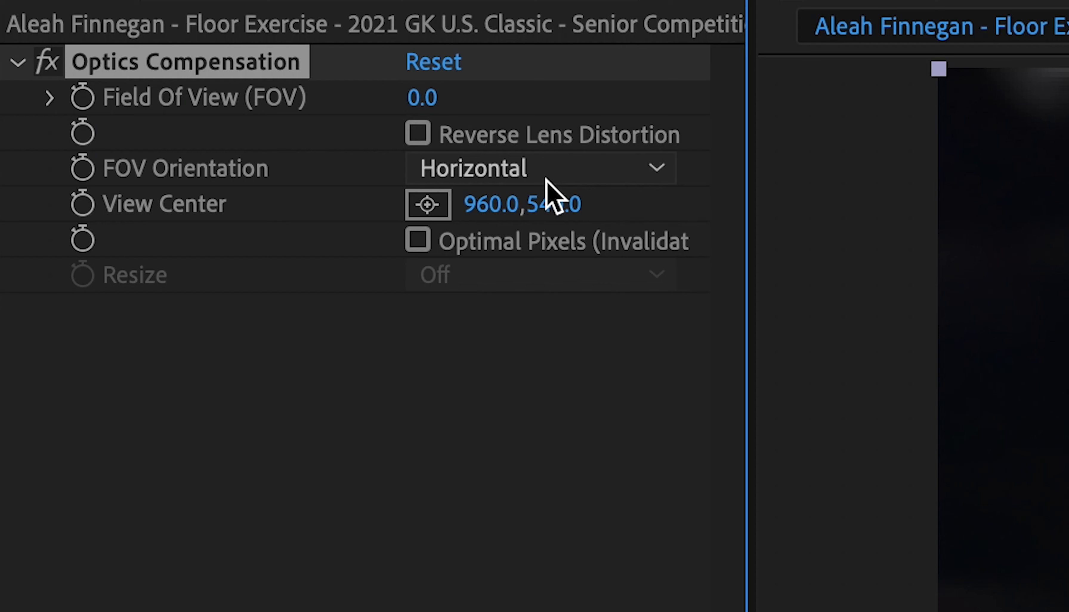
# Step: Enable Reverse Lens Distortion and keyframe Field Of View at 100 at the start of the adjustment layer
pyautogui.click(418, 134)
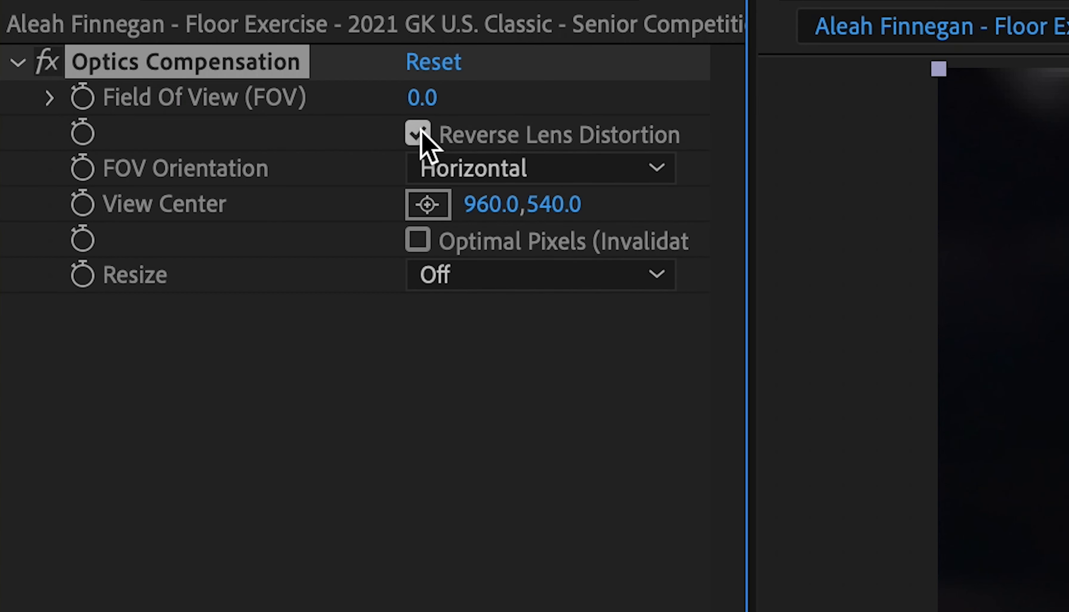
pyautogui.click(81, 98)
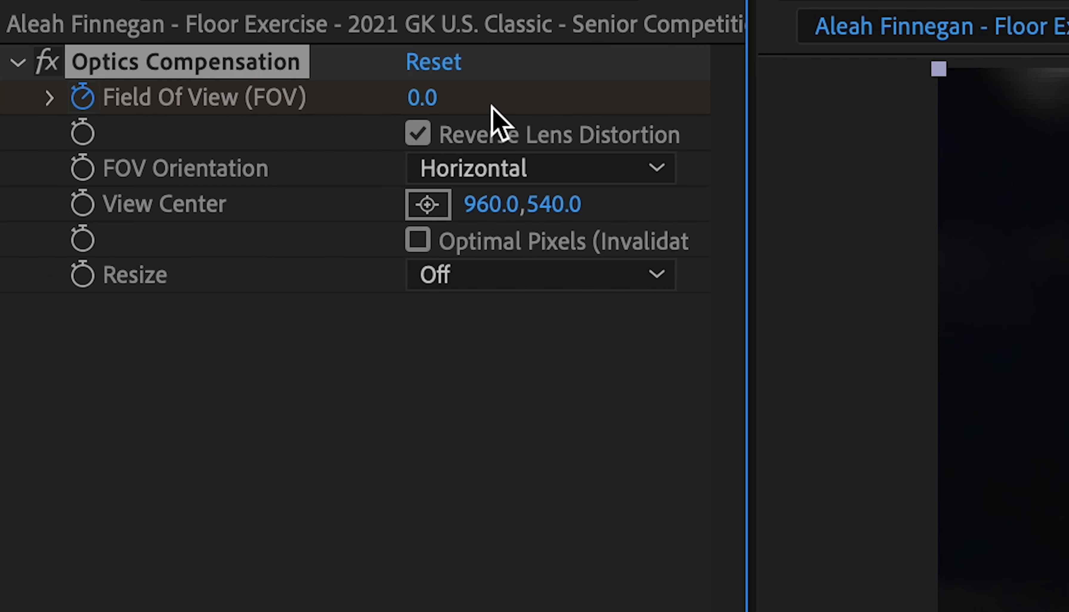
pyautogui.click(428, 104)
pyautogui.write('100')
pyautogui.press('Return')
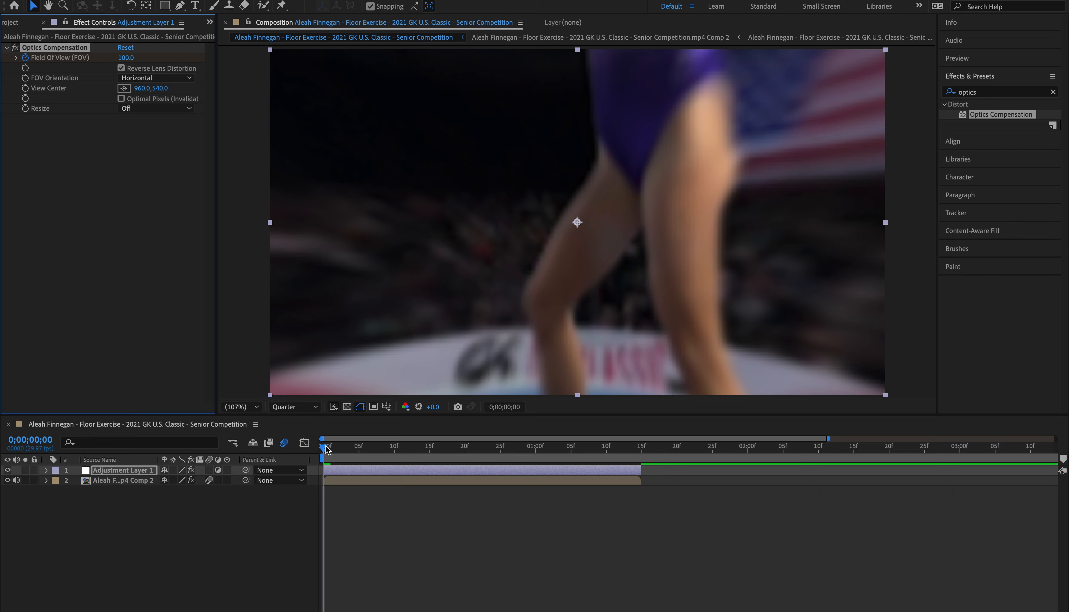
# Step: Add a Field Of View keyframe of 0 at 0;00;01;15
pyautogui.press('space')
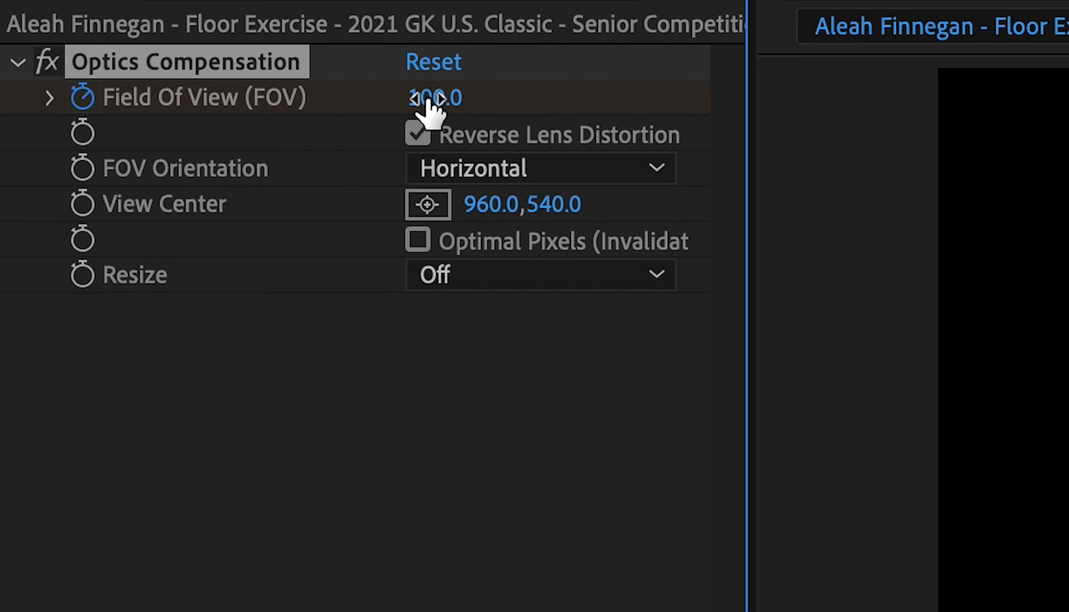
pyautogui.click(423, 98)
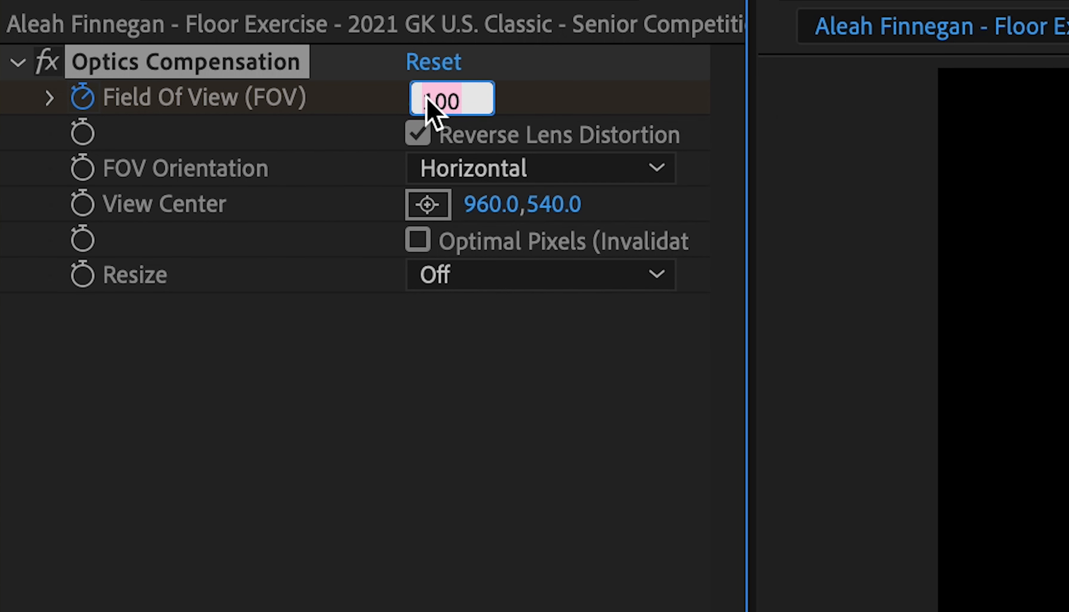
pyautogui.write('0')
pyautogui.press('Return')
# Step: Apply Easy Ease to both Field Of View keyframes on the adjustment layer
pyautogui.press('u')
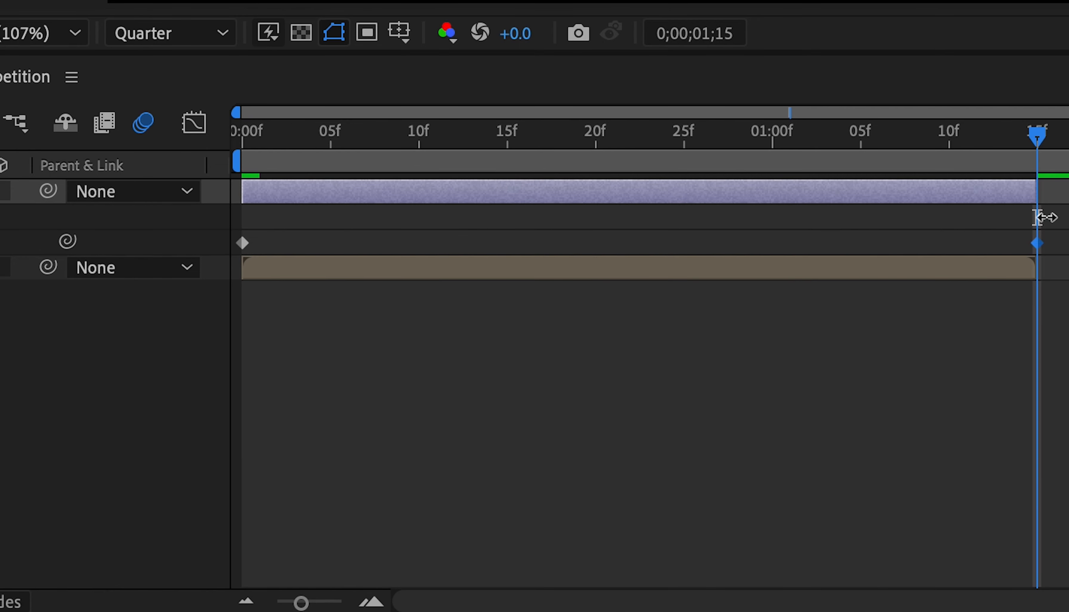
pyautogui.moveTo(1060, 245); pyautogui.dragTo(157, 258)
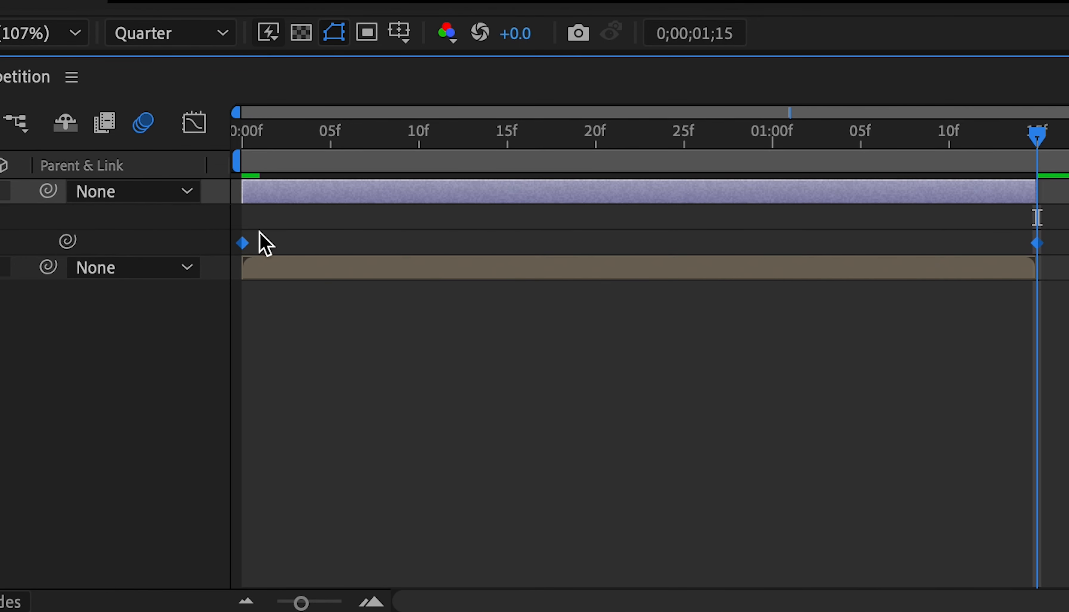
pyautogui.rightClick(243, 245)
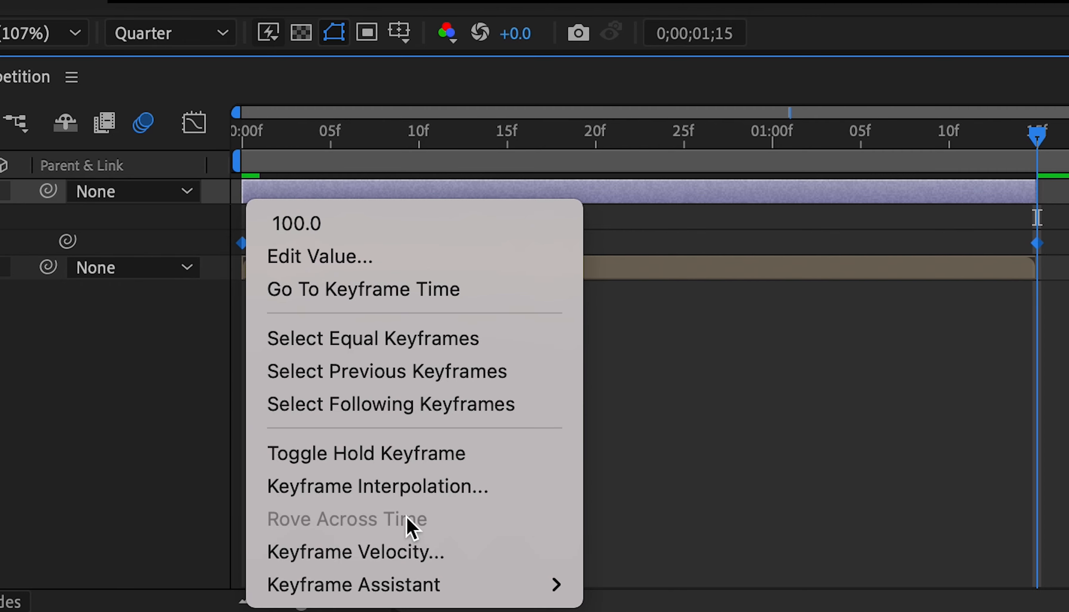
pyautogui.moveTo(417, 585)
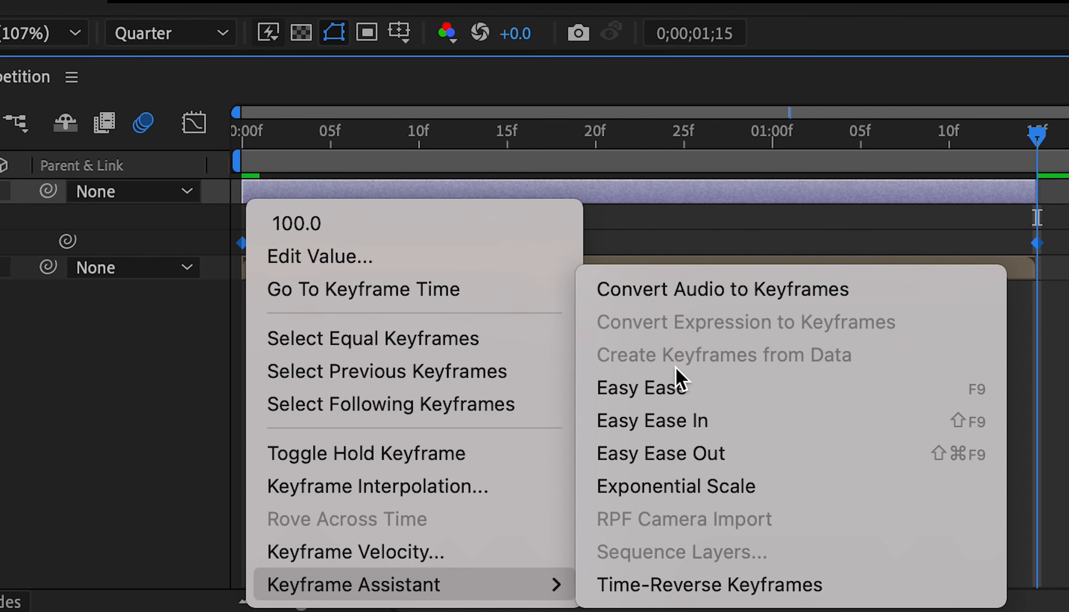
pyautogui.press('F9')
pyautogui.moveTo(1035, 165); pyautogui.dragTo(460, 234)
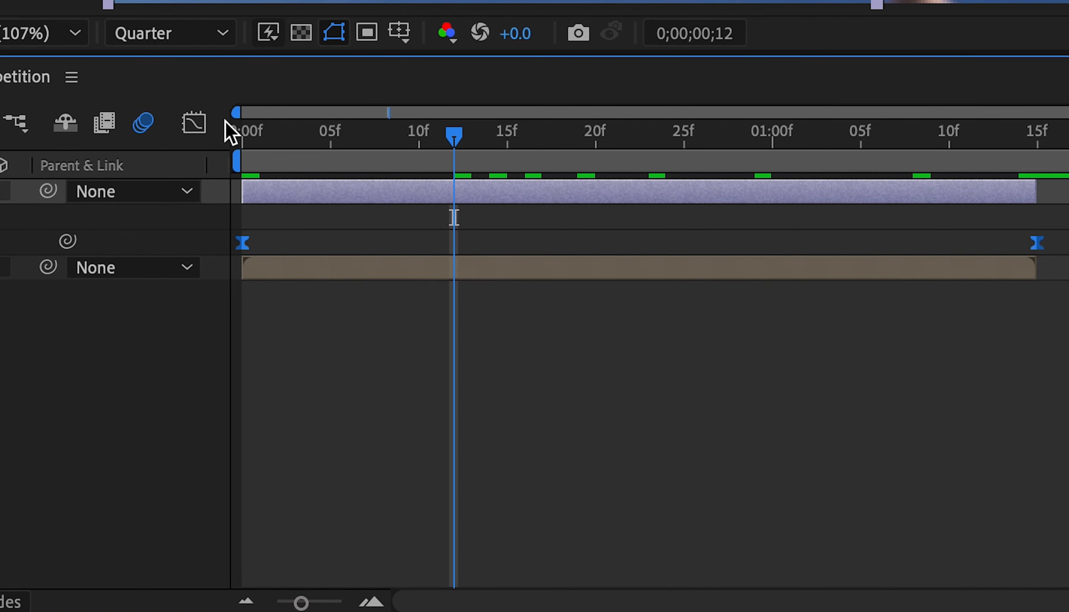
# Step: Reshape the Field Of View curve in the Graph Editor by pulling in the first keyframe's outgoing handle, and preview from the start
pyautogui.click(194, 122)
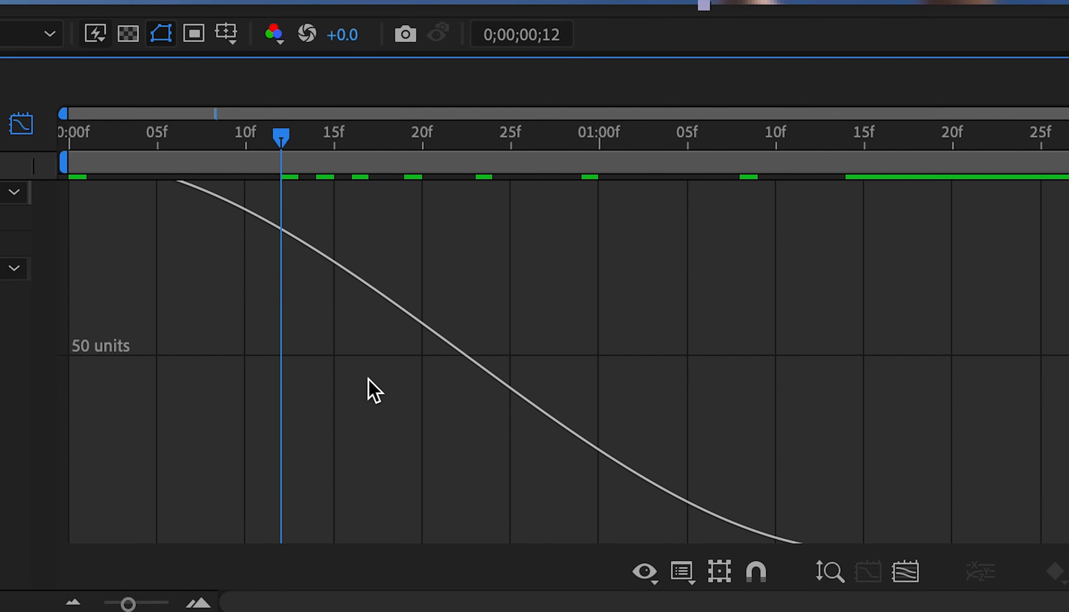
pyautogui.click(908, 573)
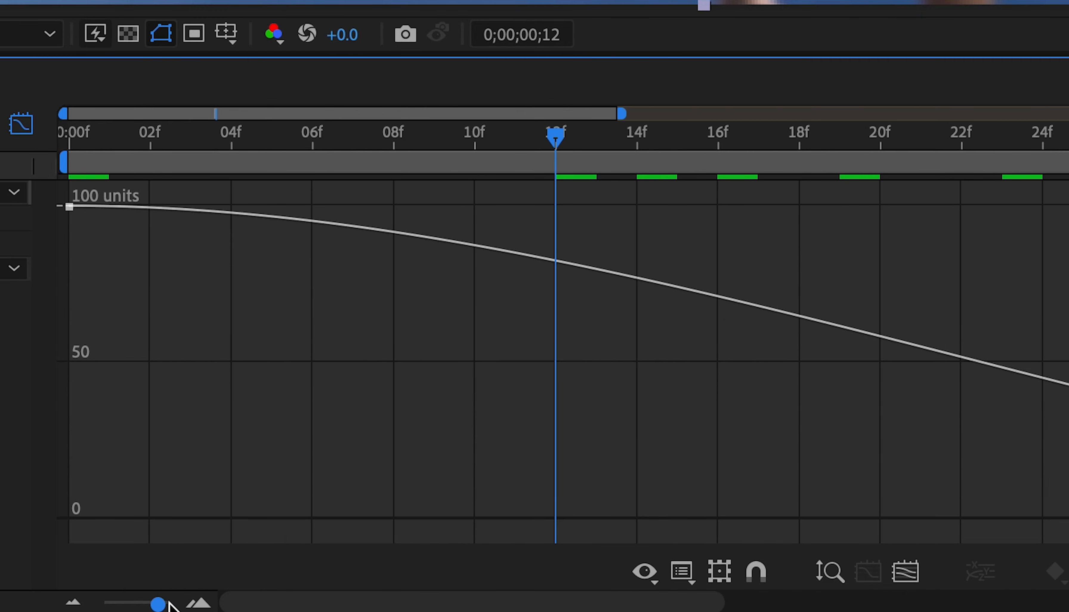
pyautogui.moveTo(169, 601); pyautogui.dragTo(119, 601)
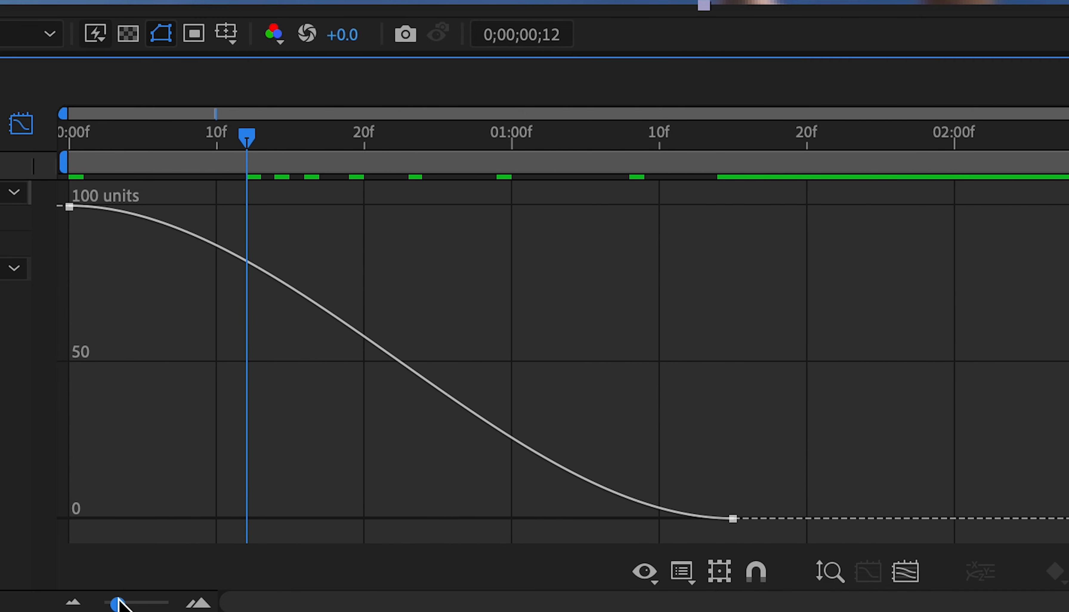
pyautogui.click(70, 207)
pyautogui.moveTo(292, 196); pyautogui.dragTo(173, 251)
pyautogui.click(70, 207)
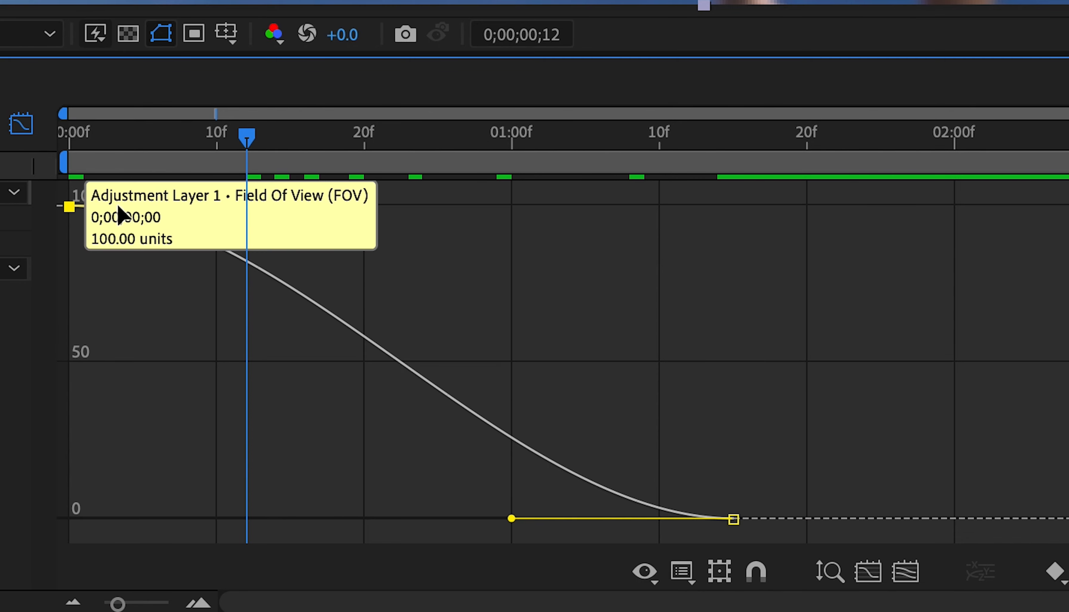
pyautogui.moveTo(291, 207); pyautogui.dragTo(26, 327)
pyautogui.moveTo(247, 137); pyautogui.dragTo(64, 138)
pyautogui.press('space')
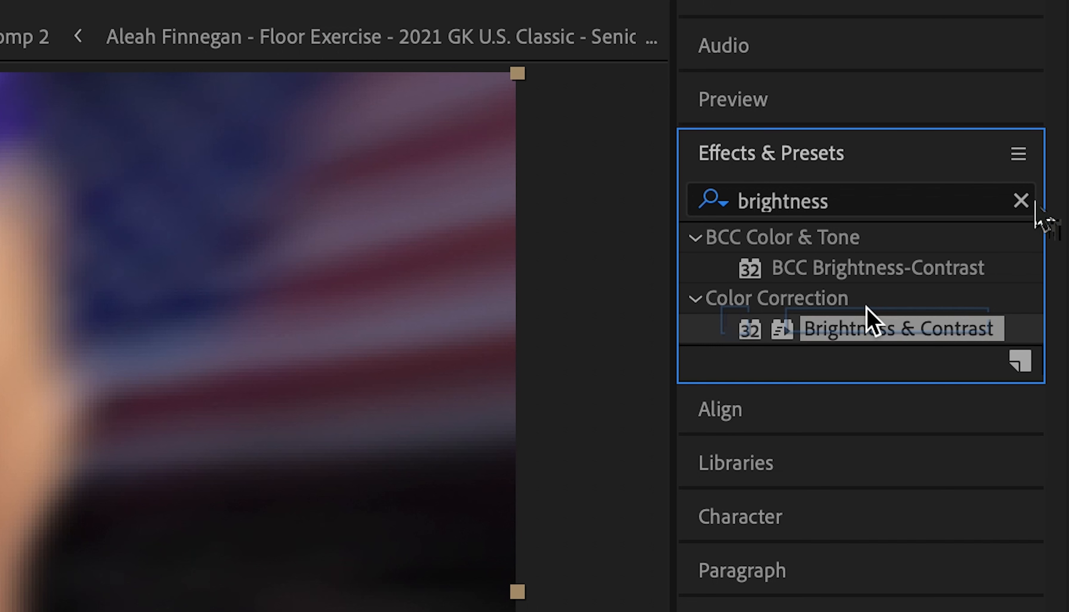
# Step: Find the Brightness & Contrast effect and apply it to the gymnastics clip layer
pyautogui.click(1054, 91)
pyautogui.click(1004, 92)
pyautogui.write('brightne')
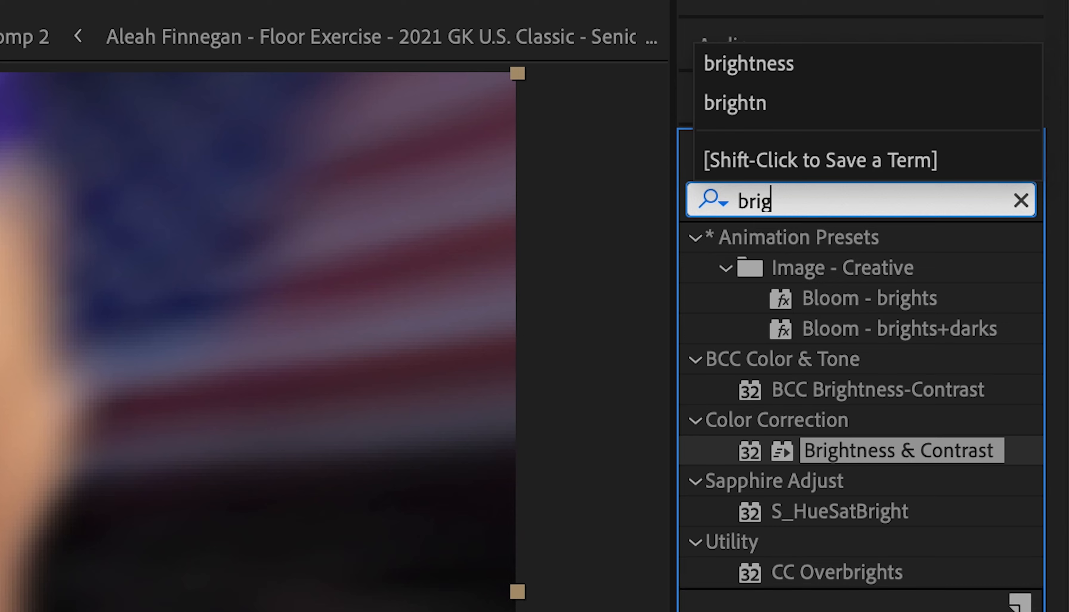
pyautogui.moveTo(897, 328); pyautogui.dragTo(429, 481)
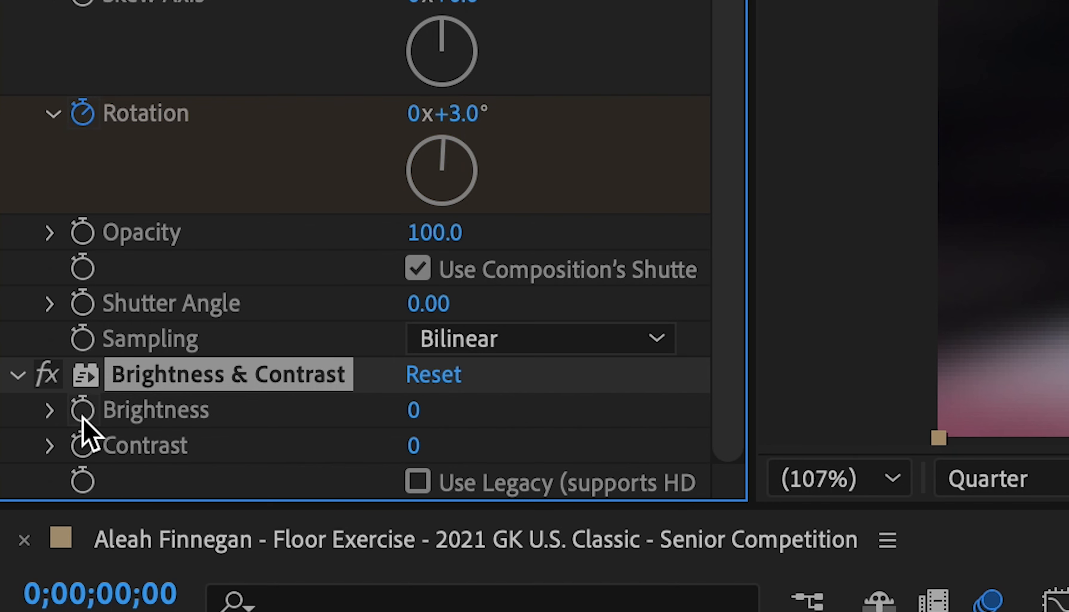
# Step: Keyframe the Brightness & Contrast effect's Brightness at 100 at the start of the clip
pyautogui.click(83, 410)
pyautogui.click(412, 410)
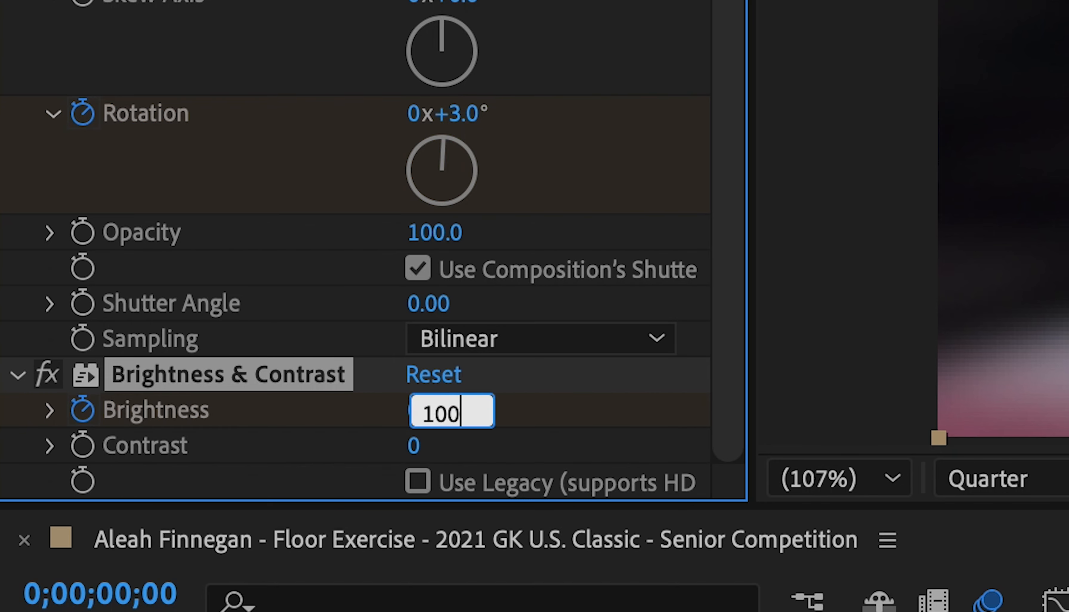
pyautogui.write('100')
pyautogui.press('Return')
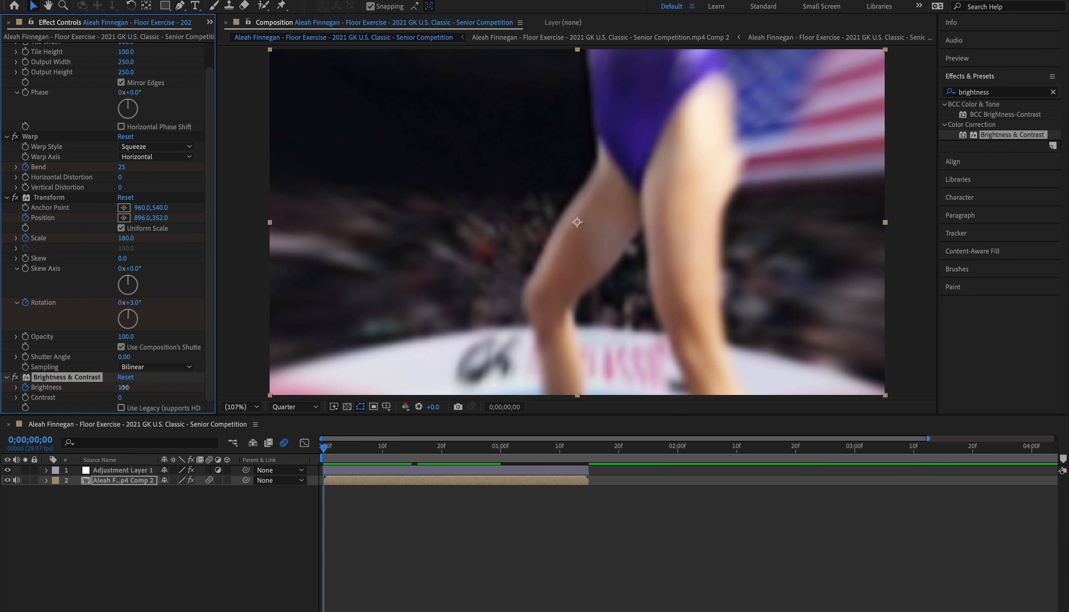
pyautogui.moveTo(123, 387); pyautogui.dragTo(79, 391)
pyautogui.click(142, 387)
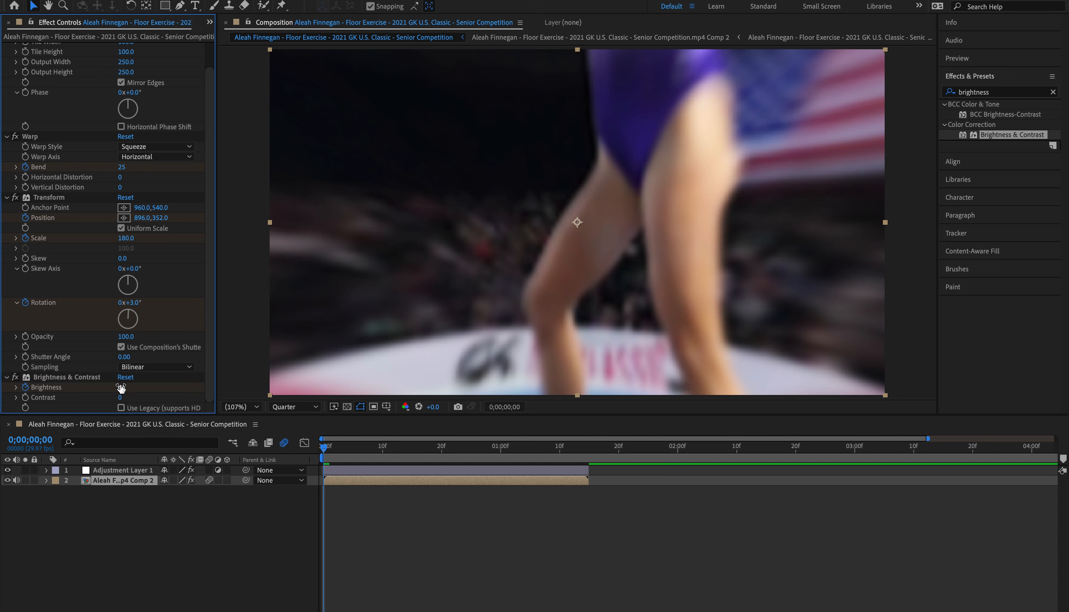
pyautogui.press('Return')
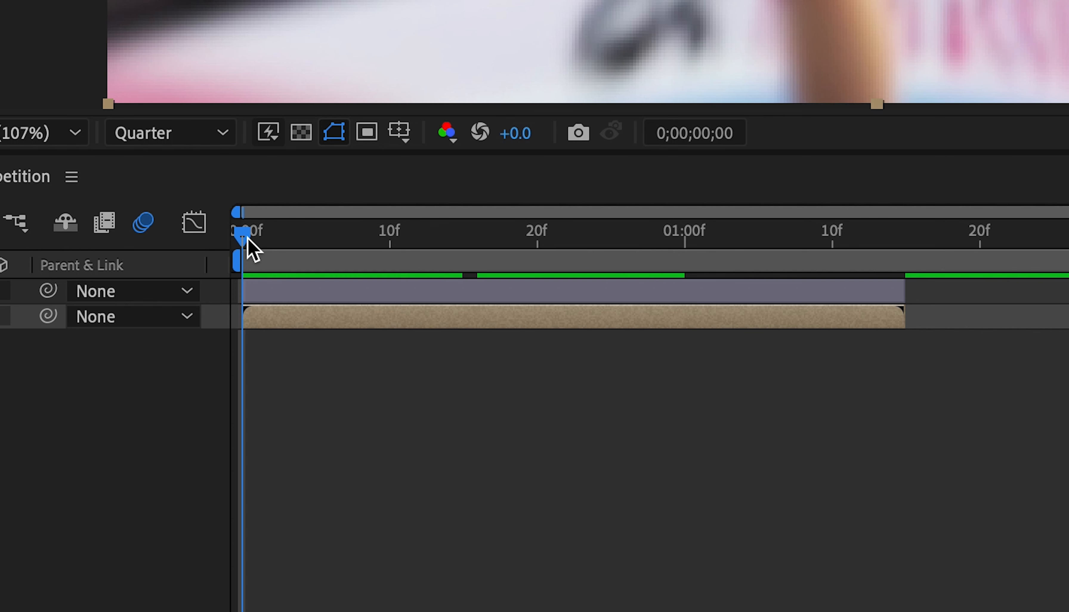
# Step: Add a Brightness keyframe of 0 at 0;00;00;24 and preview the brightness fade
pyautogui.moveTo(327, 449); pyautogui.dragTo(464, 452)
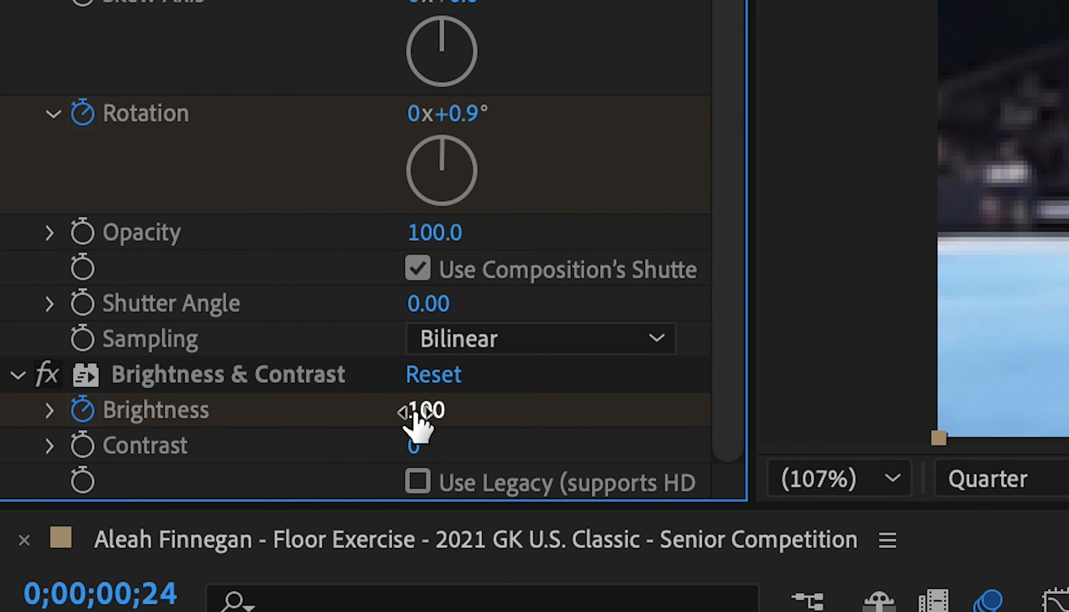
pyautogui.click(416, 411)
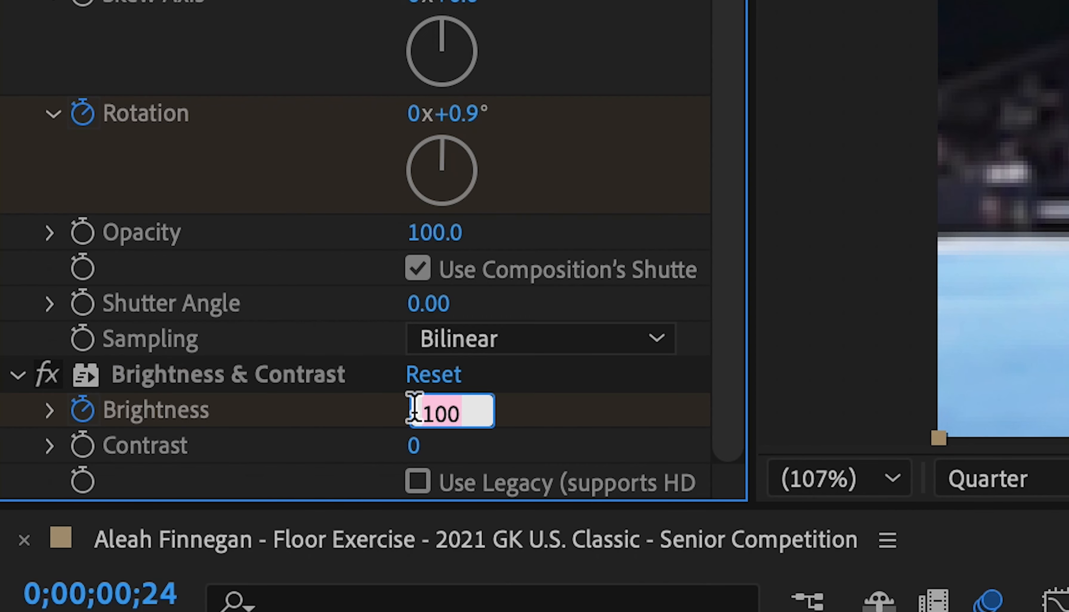
pyautogui.write('0')
pyautogui.press('Return')
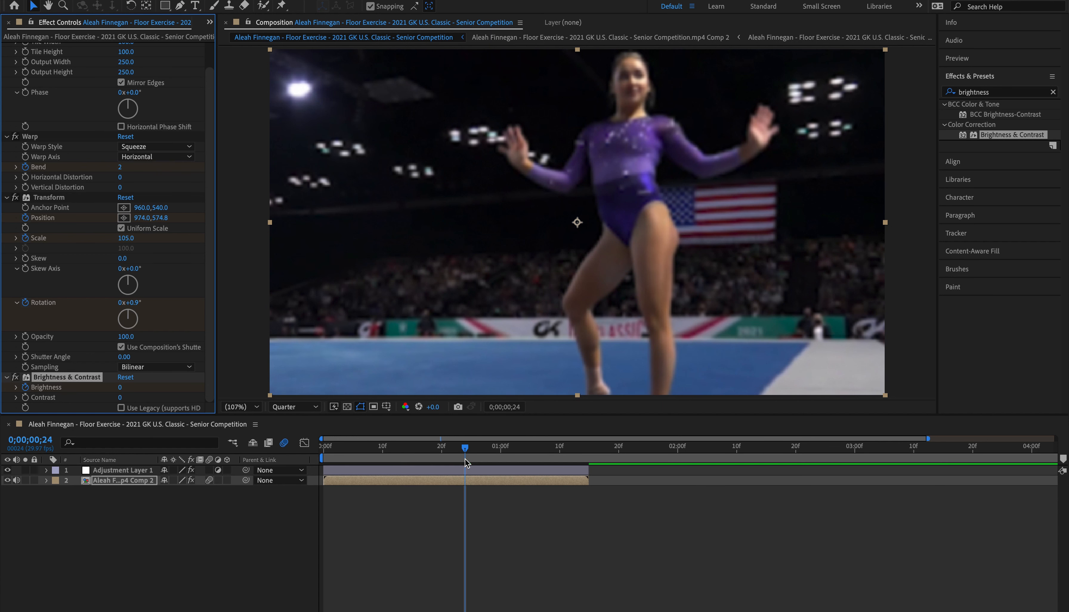
pyautogui.press('space')
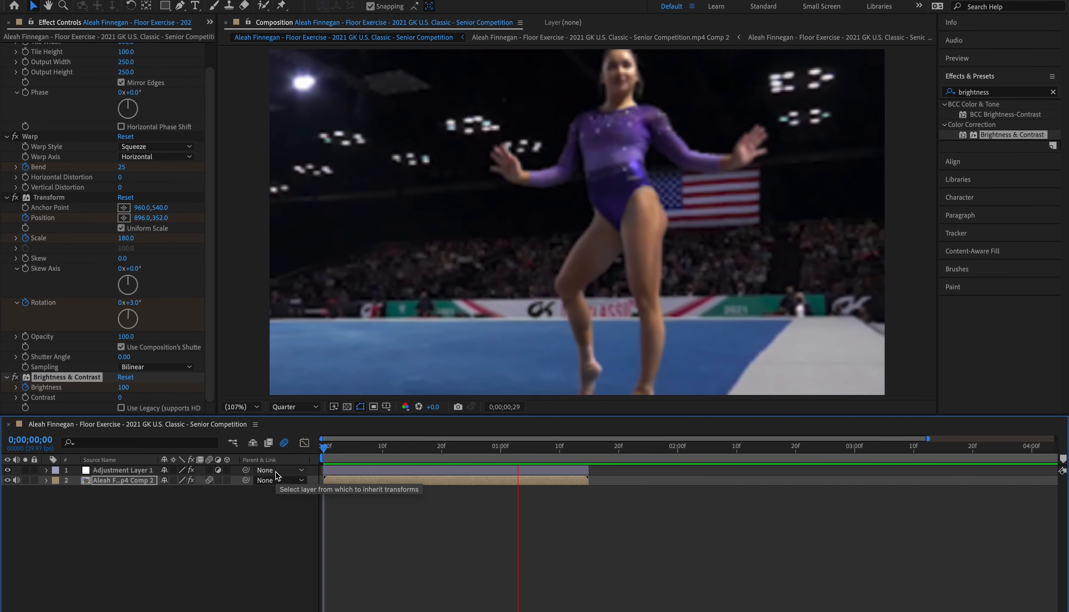
pyautogui.click(478, 447)
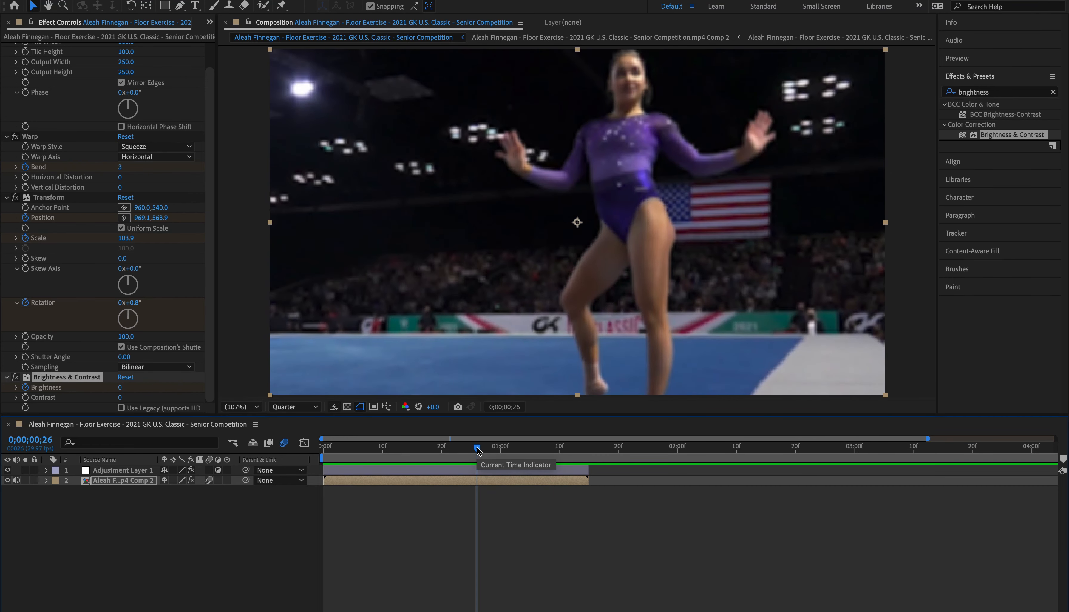
pyautogui.moveTo(478, 447); pyautogui.dragTo(460, 447)
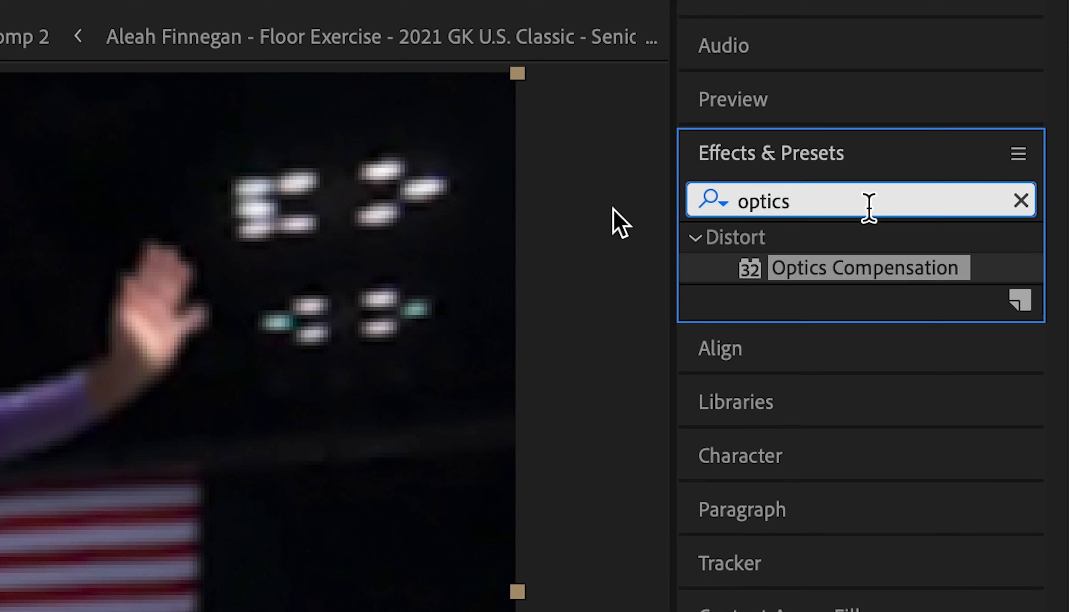
# Step: Find the S_Glow effect and apply it to the gymnastics clip layer
pyautogui.click(1001, 94)
pyautogui.write('s_glow')
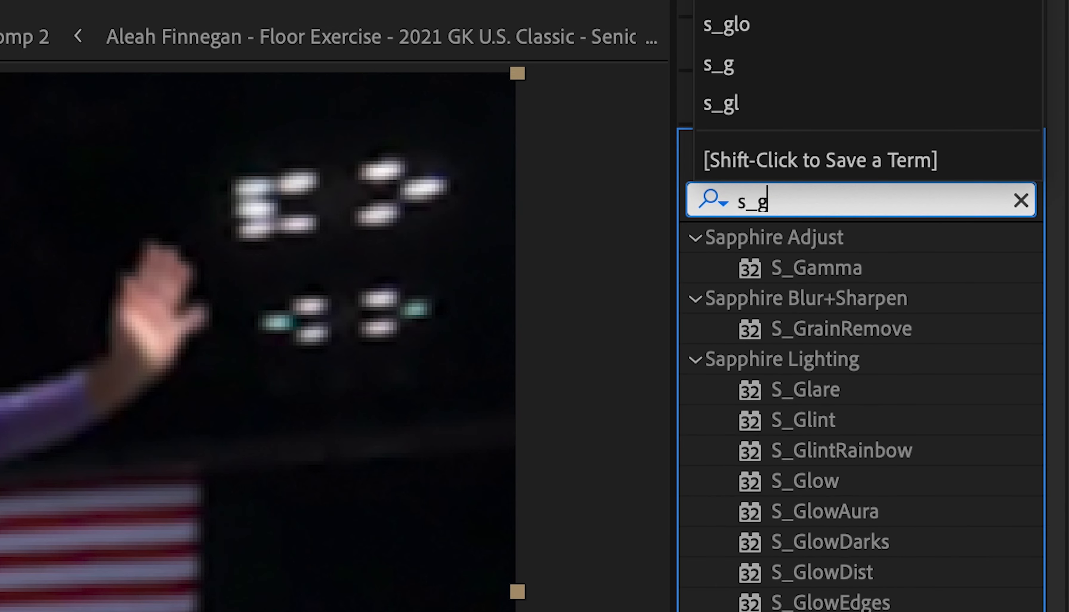
pyautogui.moveTo(899, 272); pyautogui.dragTo(496, 482)
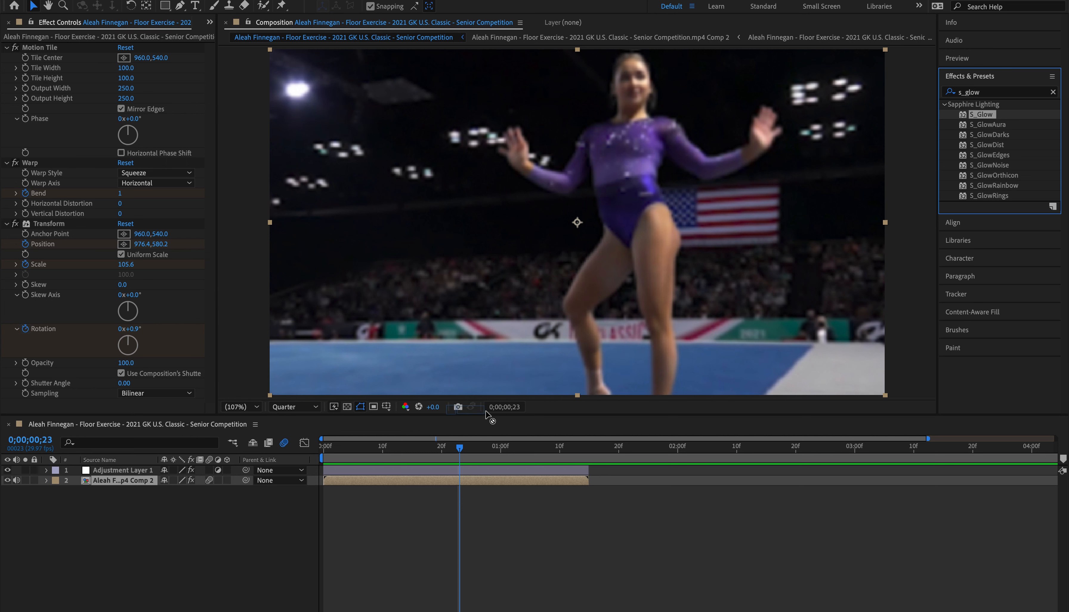
# Step: Keyframe S_Glow Brightness at 2 at the clip's start and 0 further along the timeline, and preview the glow fade
pyautogui.moveTo(453, 453); pyautogui.dragTo(411, 454)
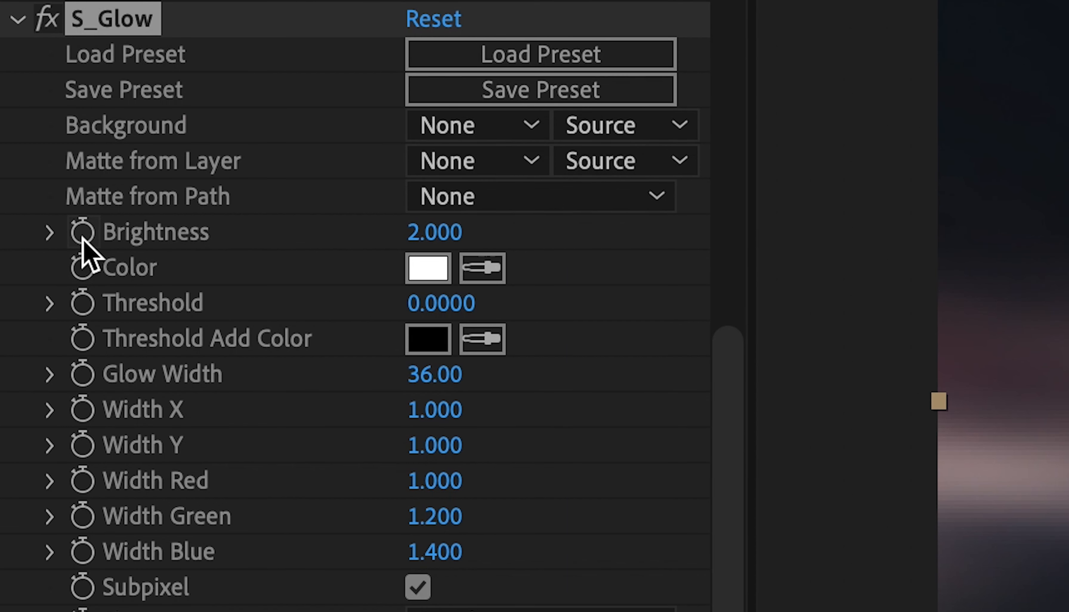
pyautogui.click(82, 239)
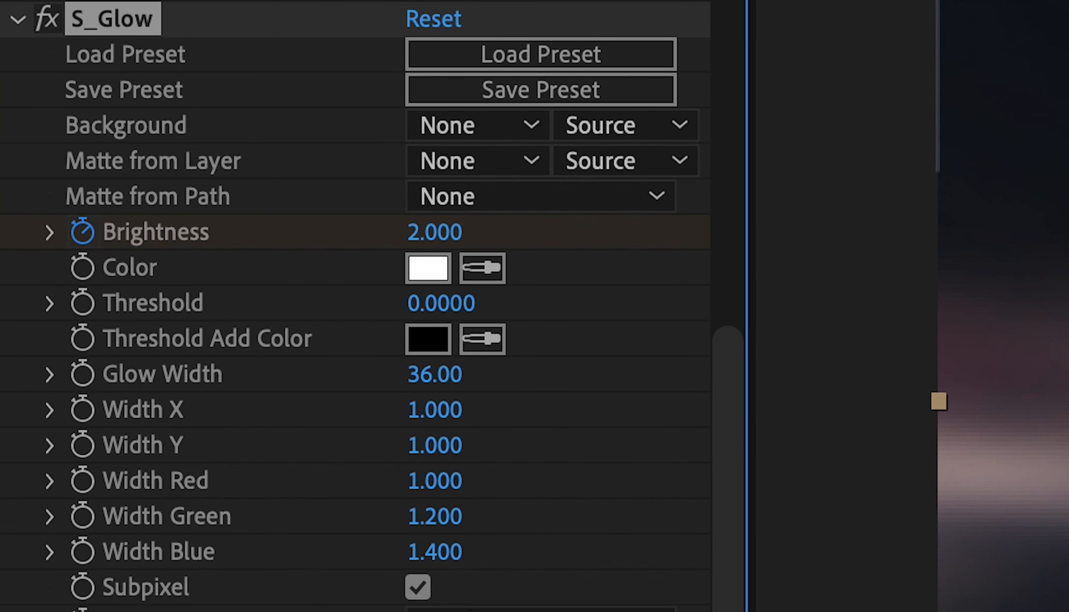
pyautogui.moveTo(330, 452); pyautogui.dragTo(474, 472)
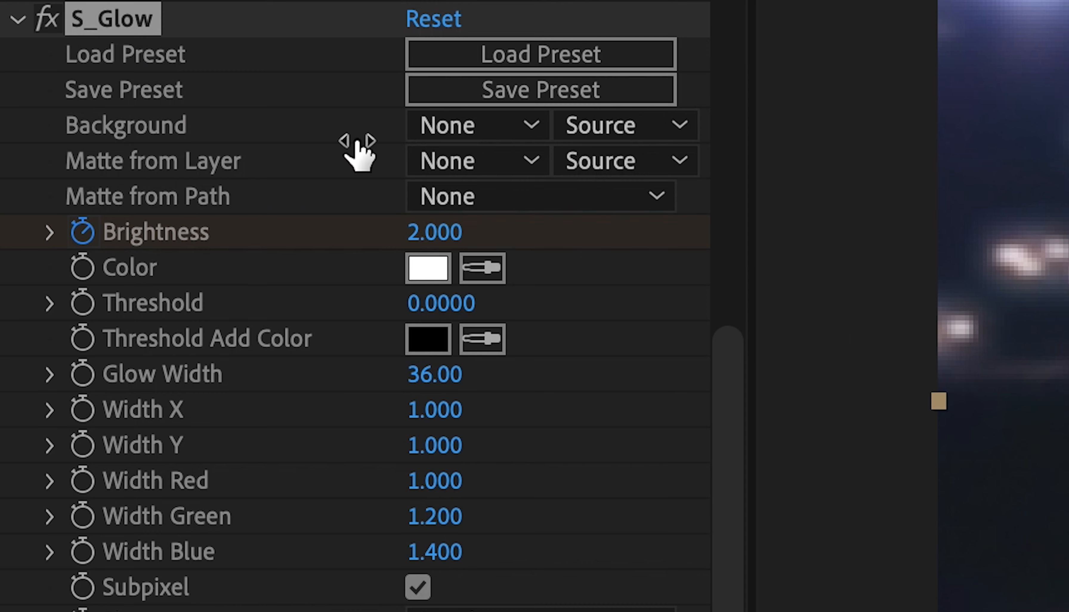
pyautogui.click(123, 175)
pyautogui.write('0')
pyautogui.press('Return')
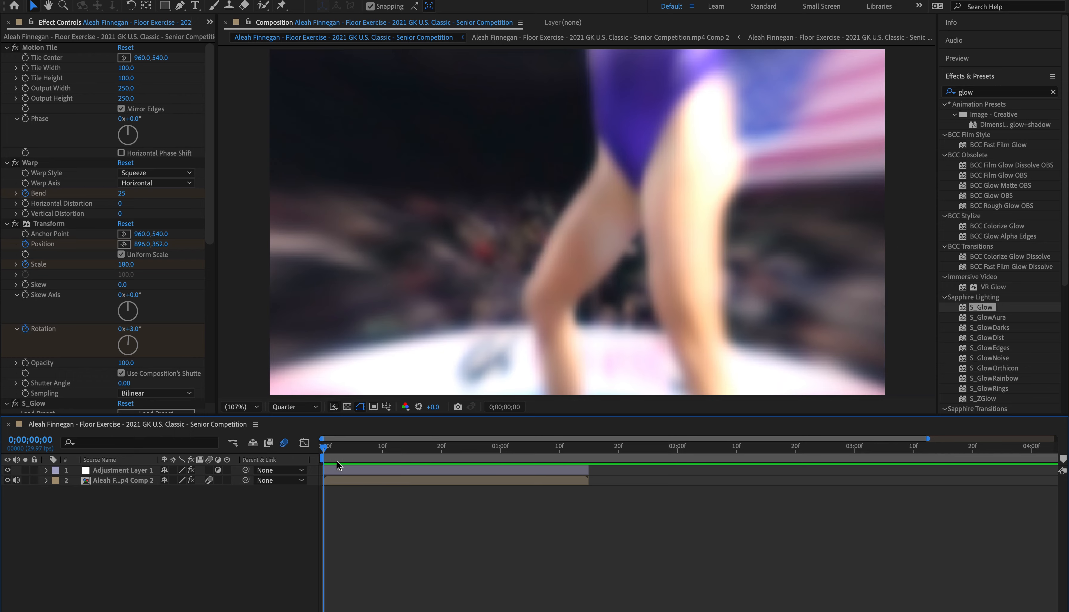
pyautogui.press('space')
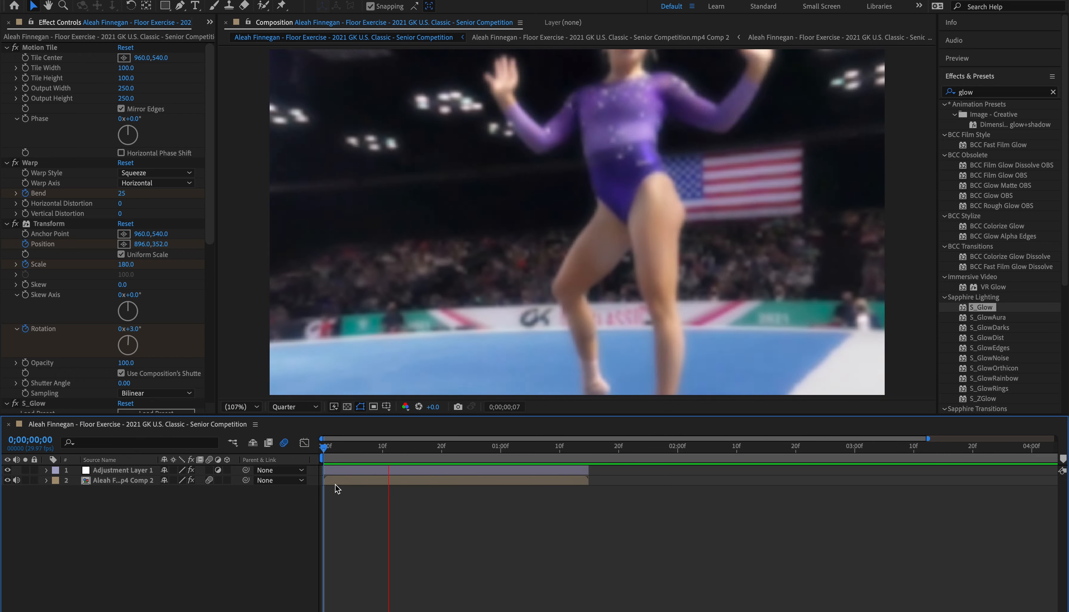
pyautogui.press('space')
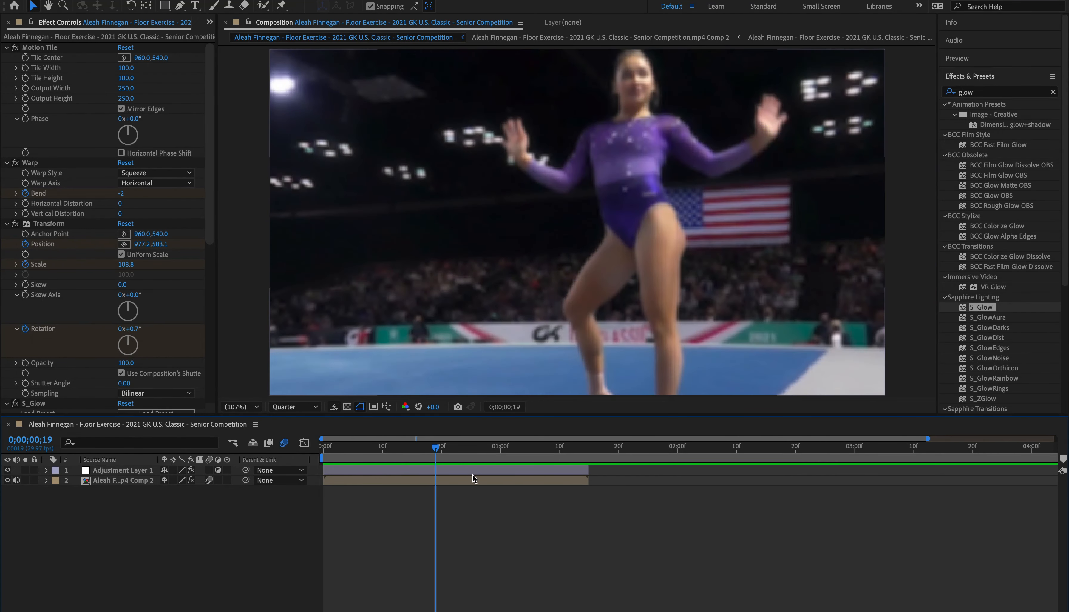
pyautogui.moveTo(443, 450); pyautogui.dragTo(299, 460)
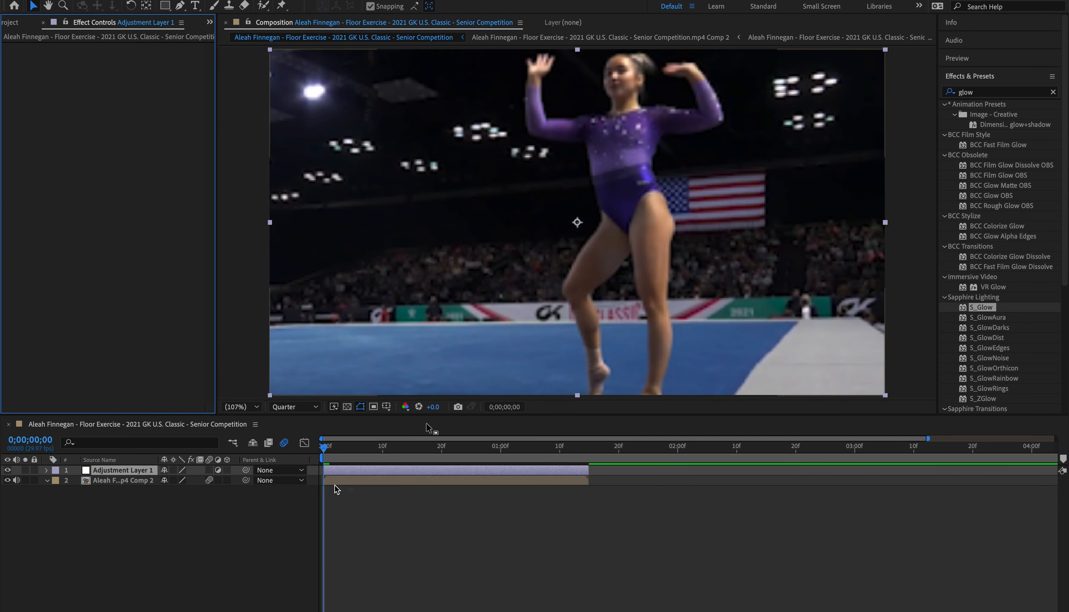
# Step: Find the Motion Tile effect and apply it to the gymnastics clip layer
pyautogui.click(336, 487)
pyautogui.click(464, 480)
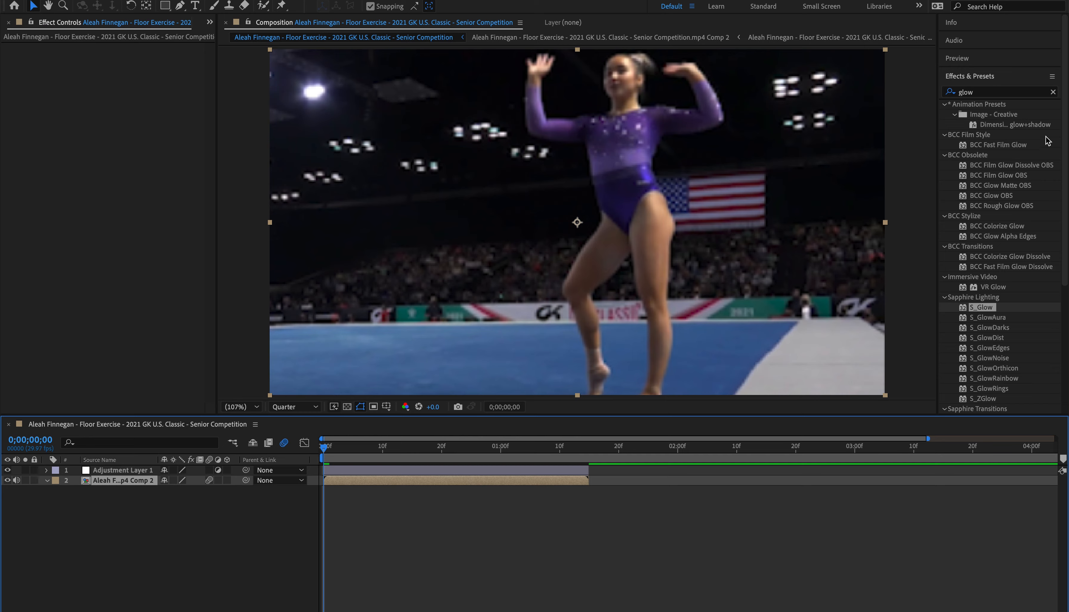
pyautogui.doubleClick(996, 92)
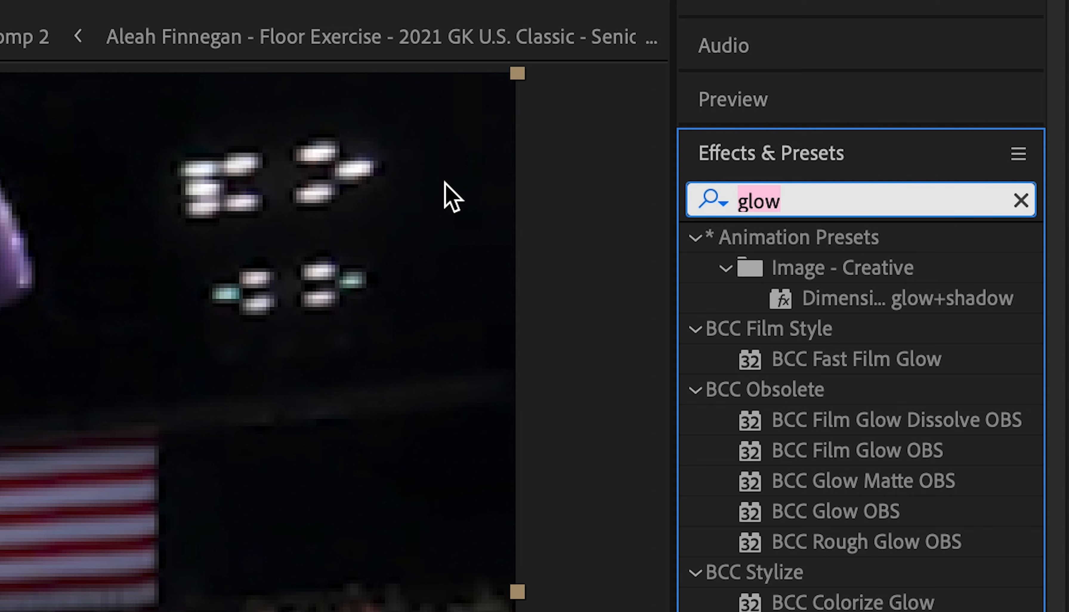
pyautogui.write('motion tile w')
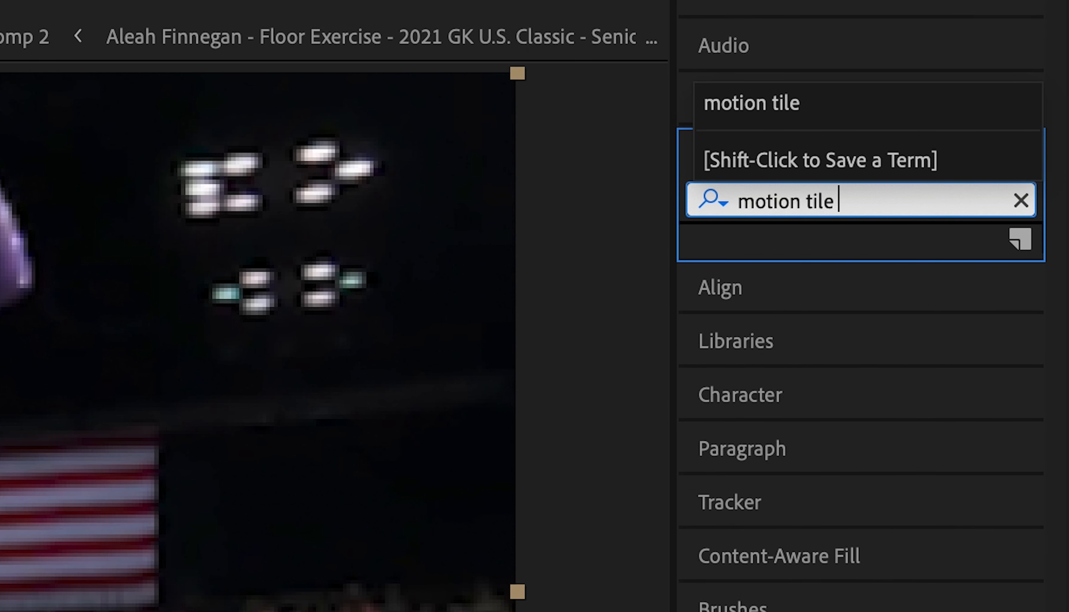
pyautogui.press('BackSpace')
pyautogui.press('BackSpace')
pyautogui.moveTo(784, 267); pyautogui.dragTo(422, 447)
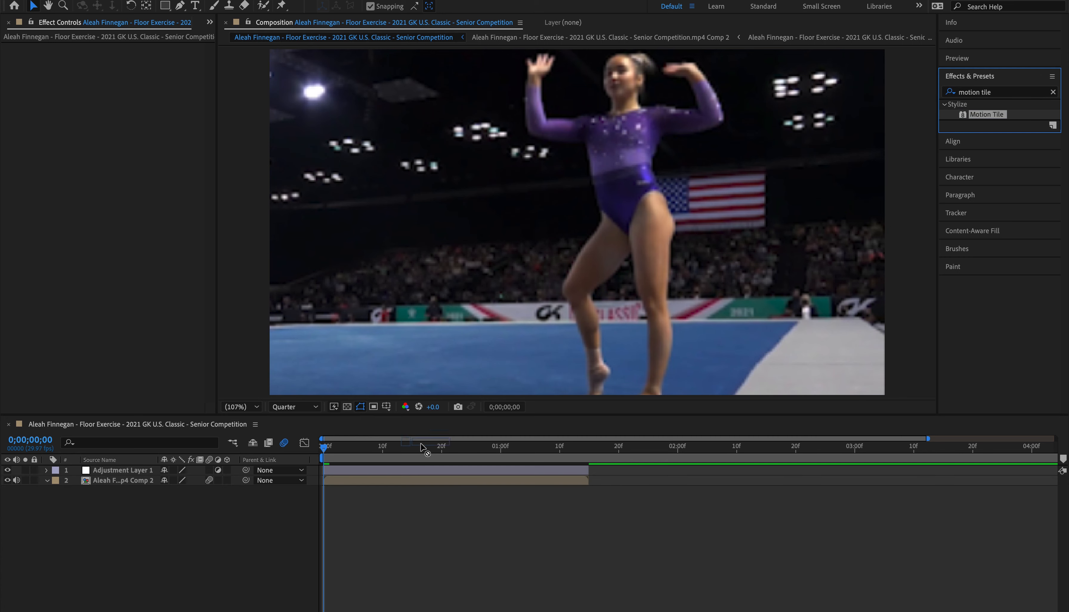
pyautogui.moveTo(415, 503); pyautogui.dragTo(416, 484)
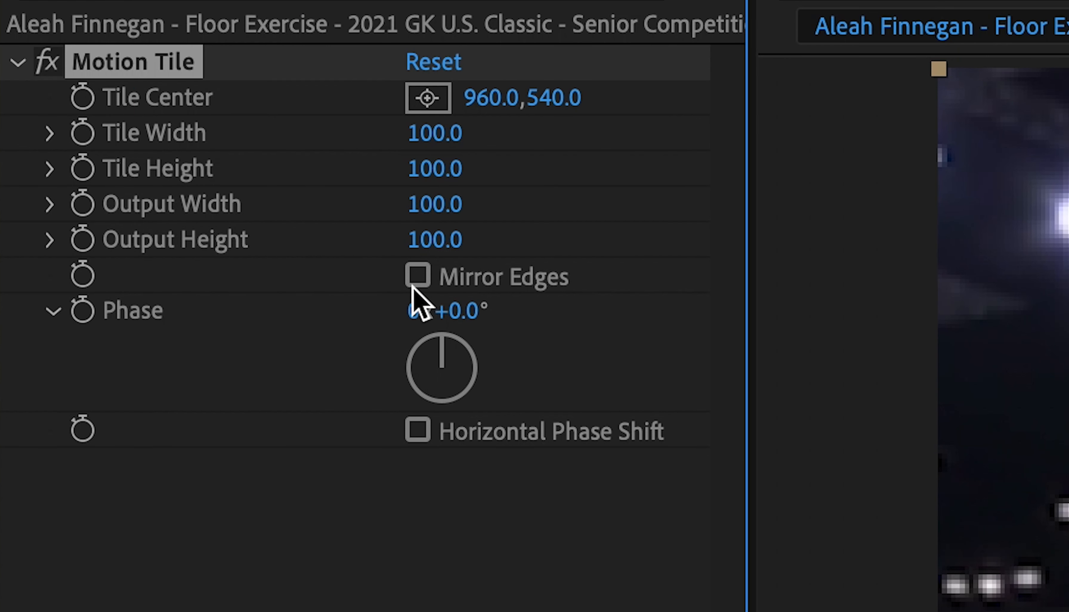
# Step: Turn on Mirror Edges in Motion Tile and set Output Width and Output Height to 250
pyautogui.click(121, 108)
pyautogui.click(434, 242)
pyautogui.write('250')
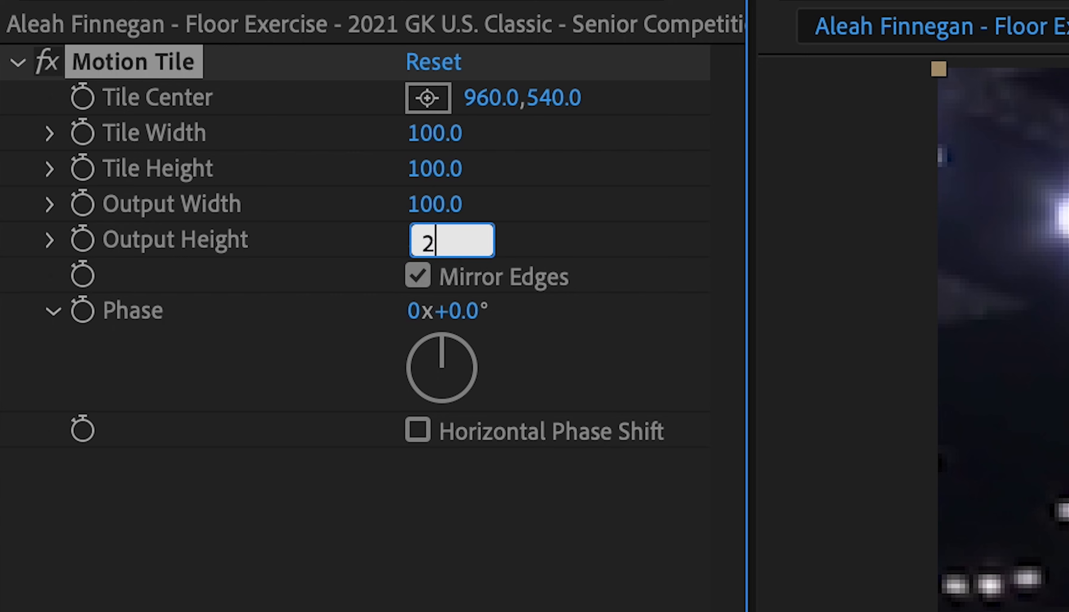
pyautogui.press('Return')
pyautogui.click(429, 206)
pyautogui.write('250')
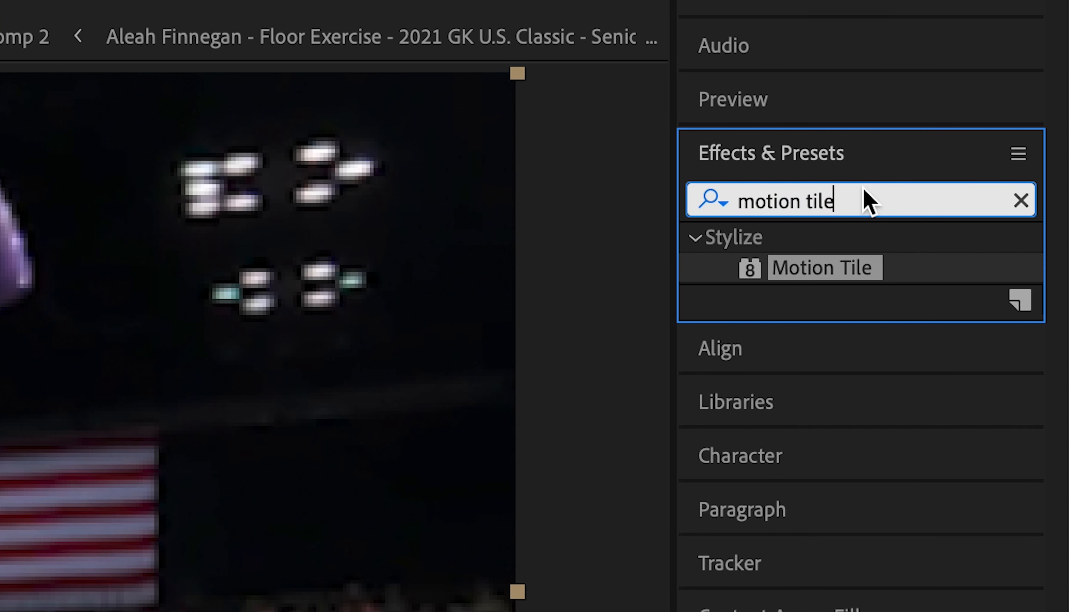
# Step: Find the Warp effect, apply it to the gymnastics clip layer and set its Warp Style to Squeeze
pyautogui.click(866, 200)
pyautogui.write('wa')
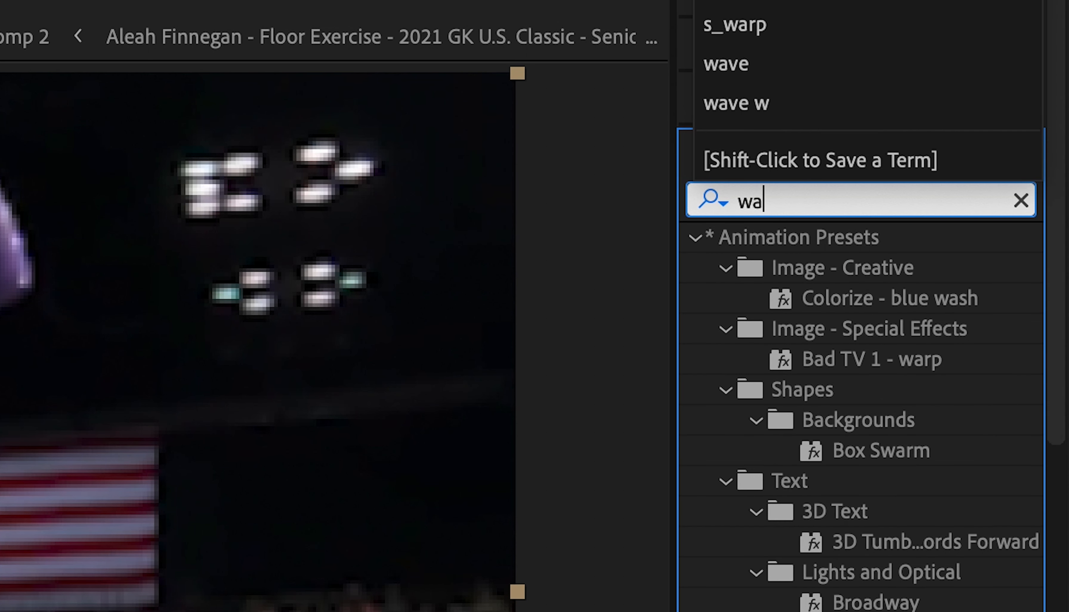
pyautogui.write('rp')
pyautogui.moveTo(814, 580); pyautogui.dragTo(481, 493)
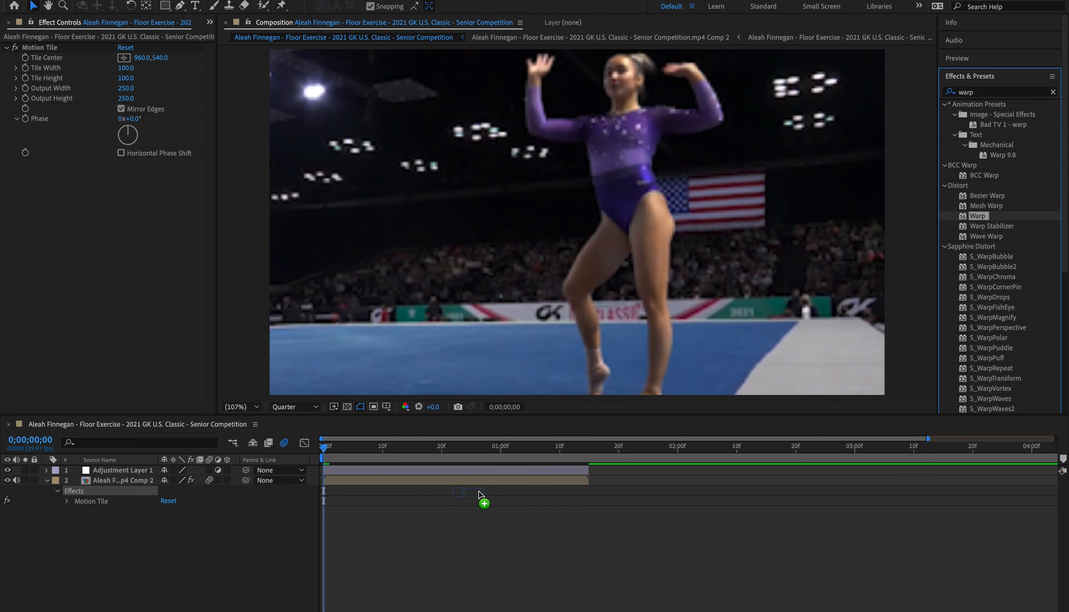
pyautogui.click(144, 172)
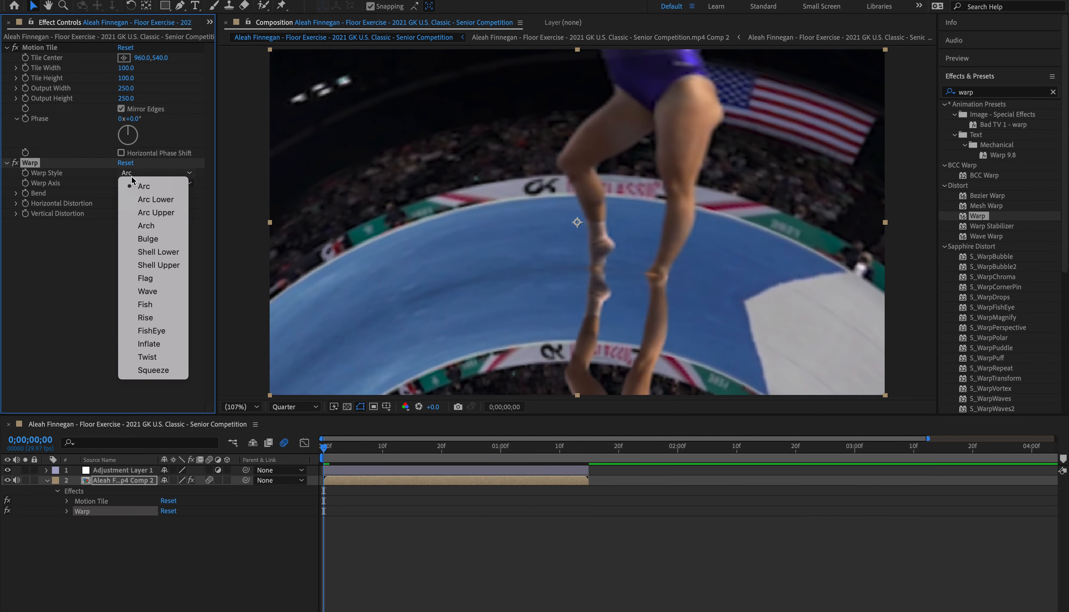
pyautogui.click(148, 370)
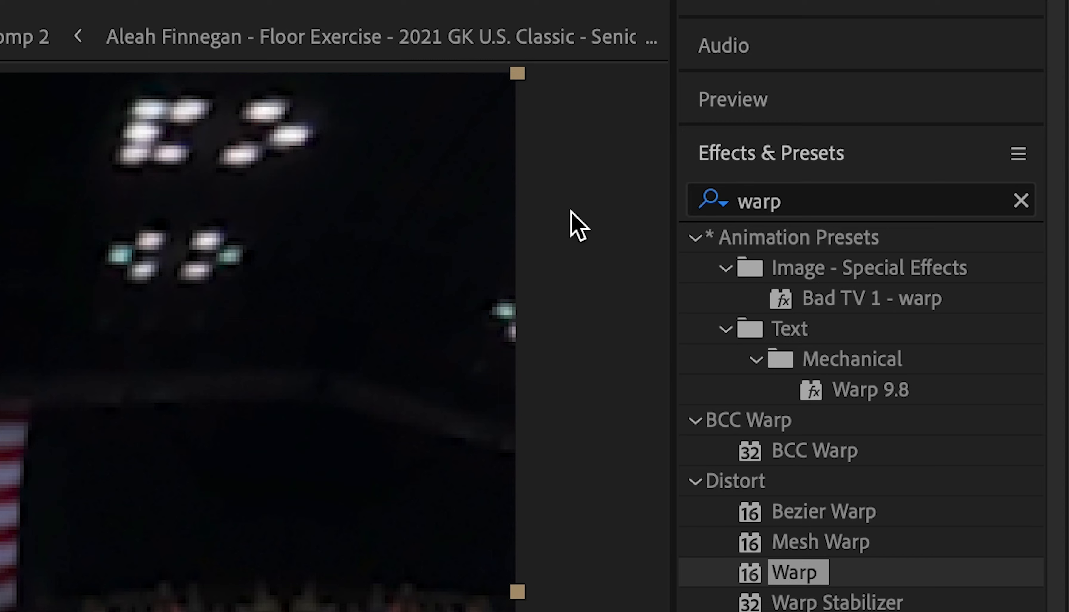
# Step: Find the Transform effect and apply it to the gymnastics clip layer
pyautogui.click(760, 208)
pyautogui.write('trans')
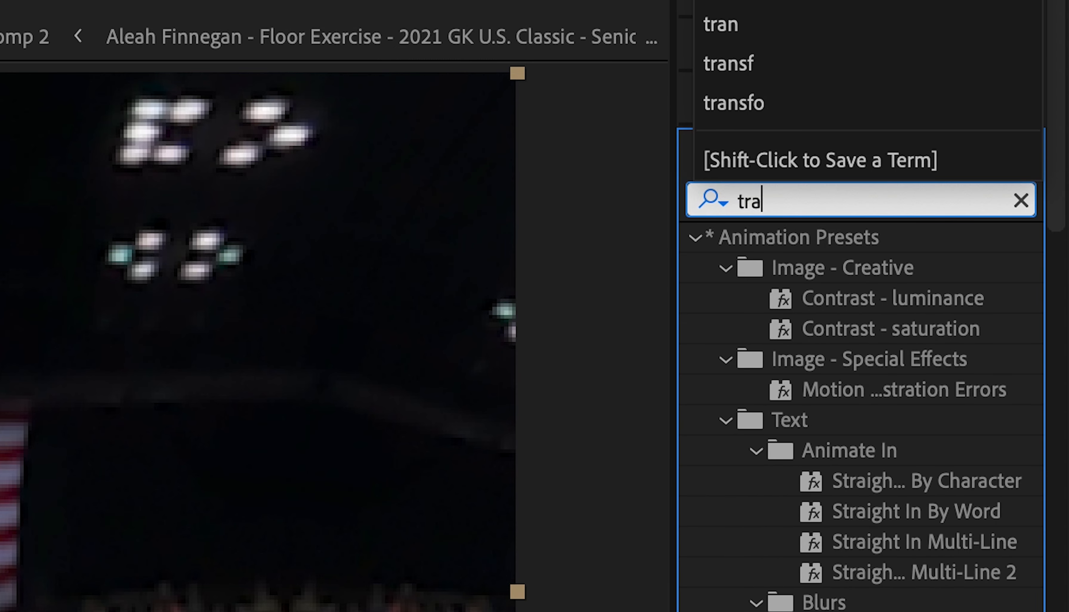
pyautogui.moveTo(867, 516); pyautogui.dragTo(438, 482)
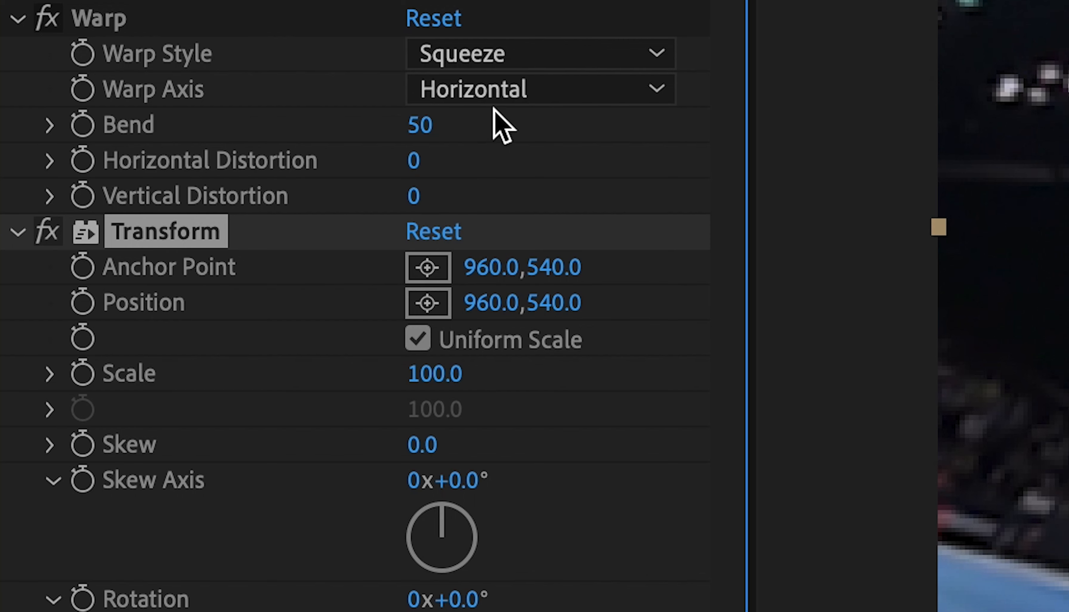
# Step: Set the Warp Axis to Vertical and keyframe Bend at 25 at the clip's start
pyautogui.click(502, 93)
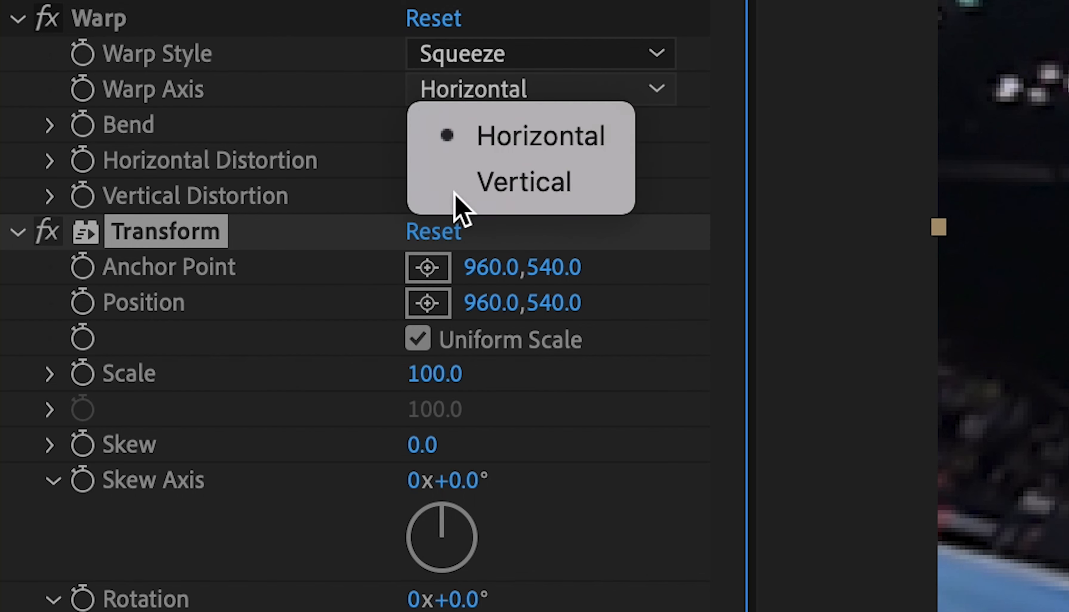
pyautogui.click(455, 203)
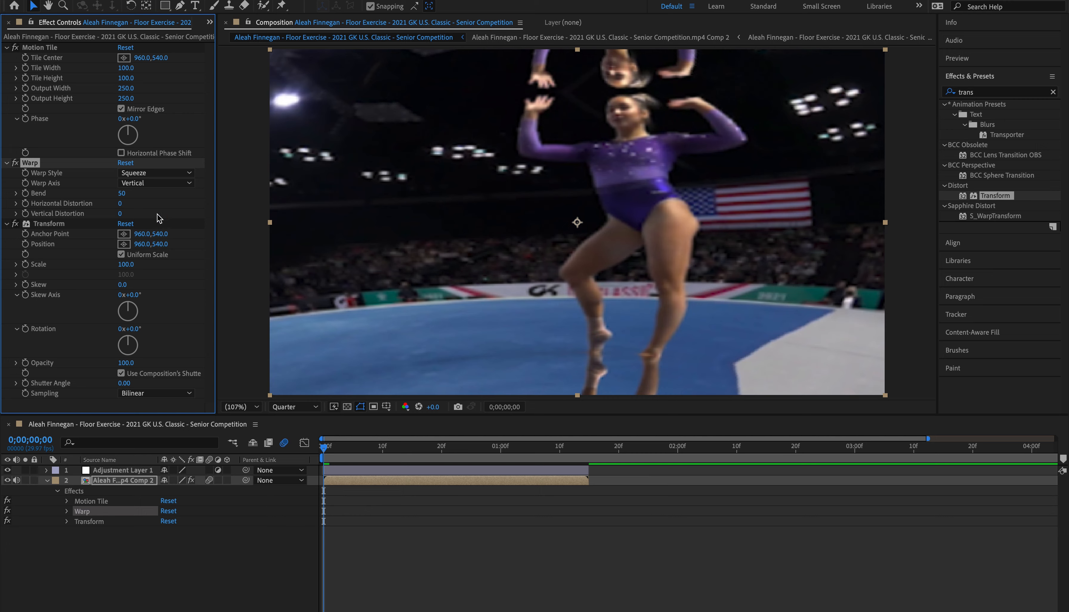
pyautogui.click(121, 193)
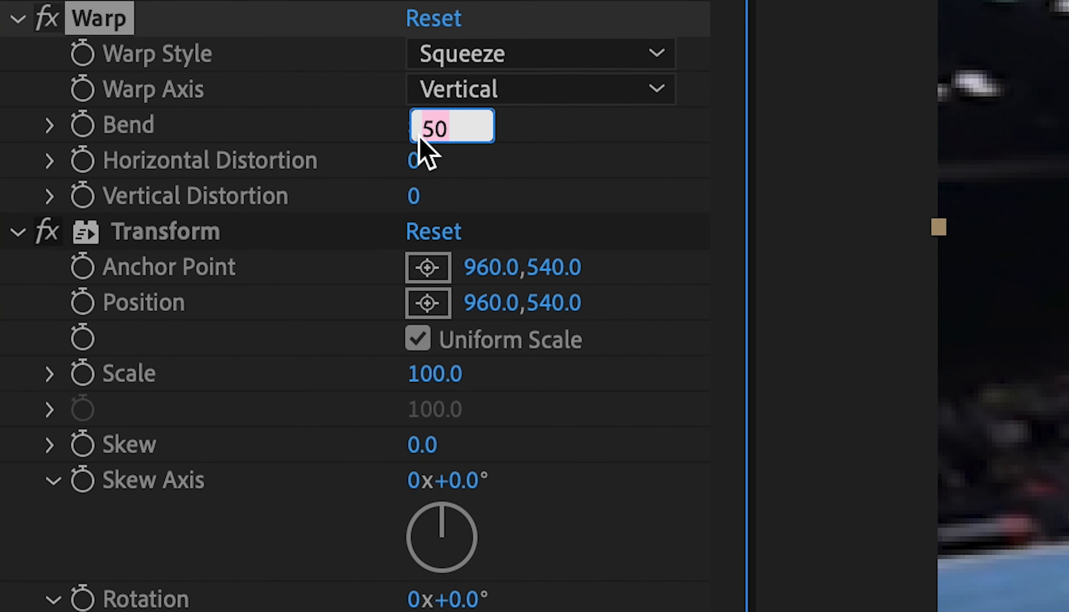
pyautogui.write('25')
pyautogui.press('Return')
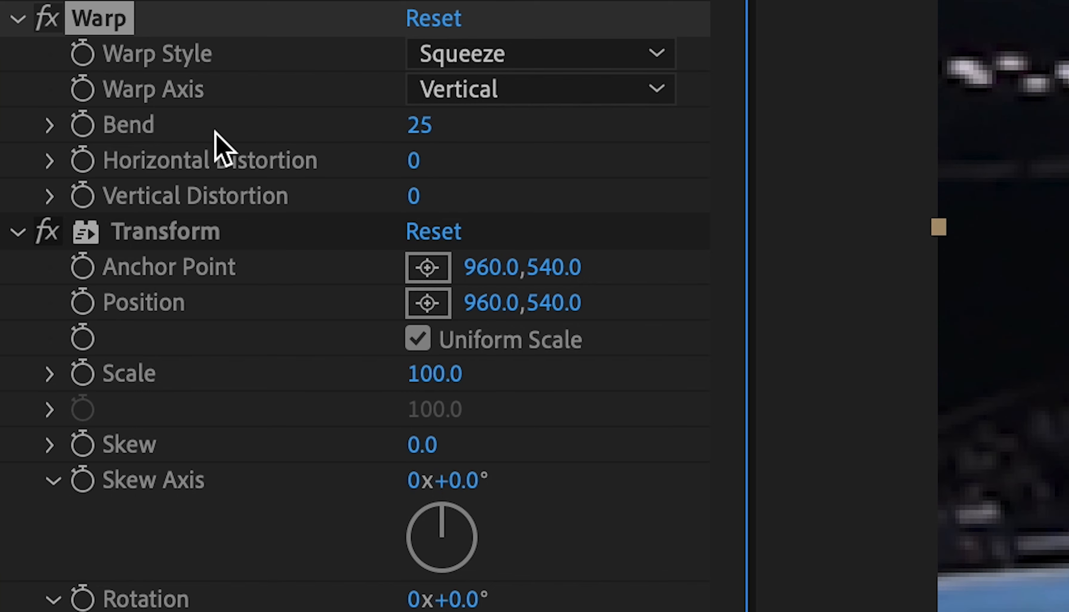
pyautogui.click(83, 124)
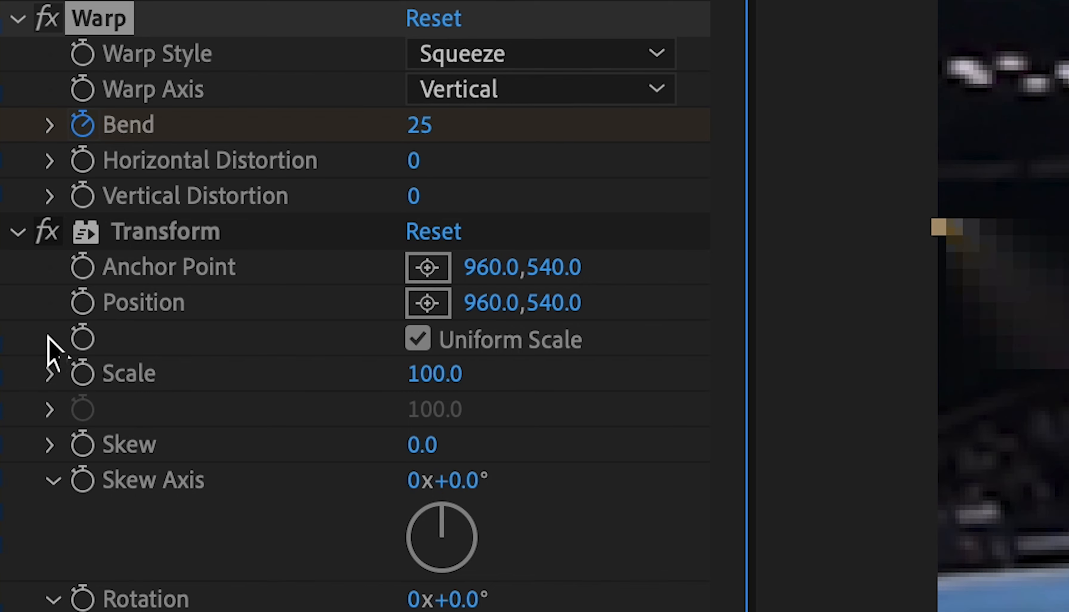
# Step: Enable keyframing for the Transform effect's Position, Scale and Rotation at 0;00;00;00
pyautogui.click(82, 302)
pyautogui.click(82, 373)
pyautogui.click(81, 598)
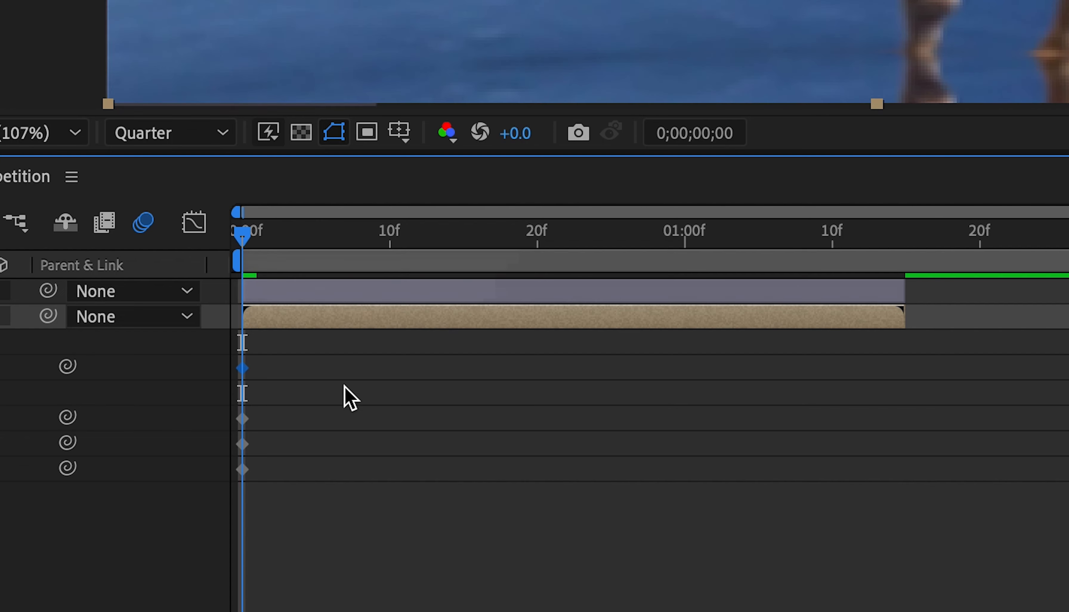
# Step: Add Bend, Position, Scale and Rotation keyframes at 0;00;01;15, with Bend set to 0
pyautogui.moveTo(236, 233); pyautogui.dragTo(903, 303)
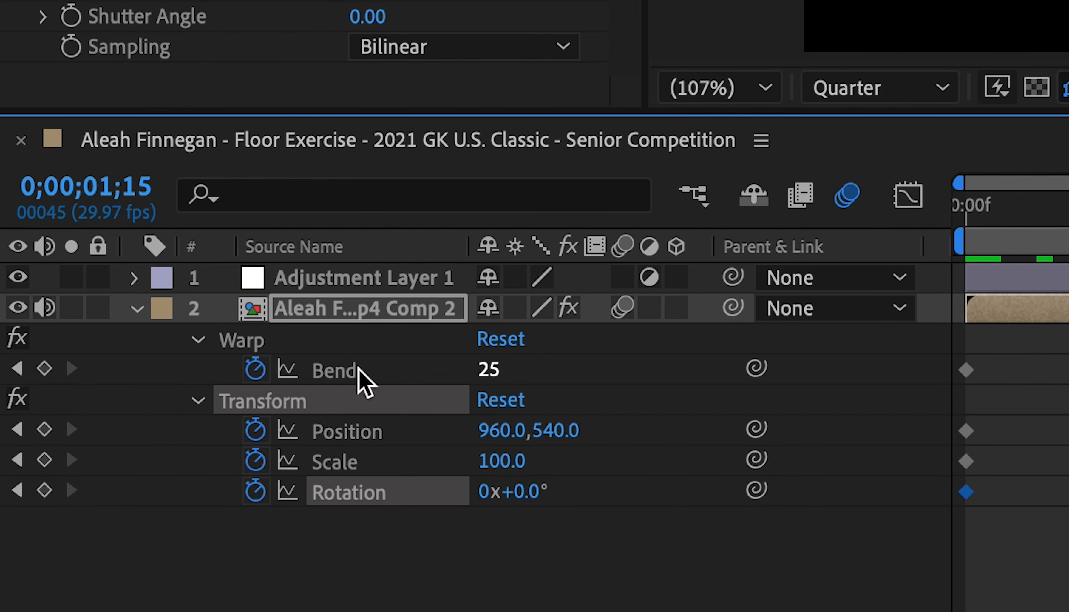
pyautogui.click(44, 368)
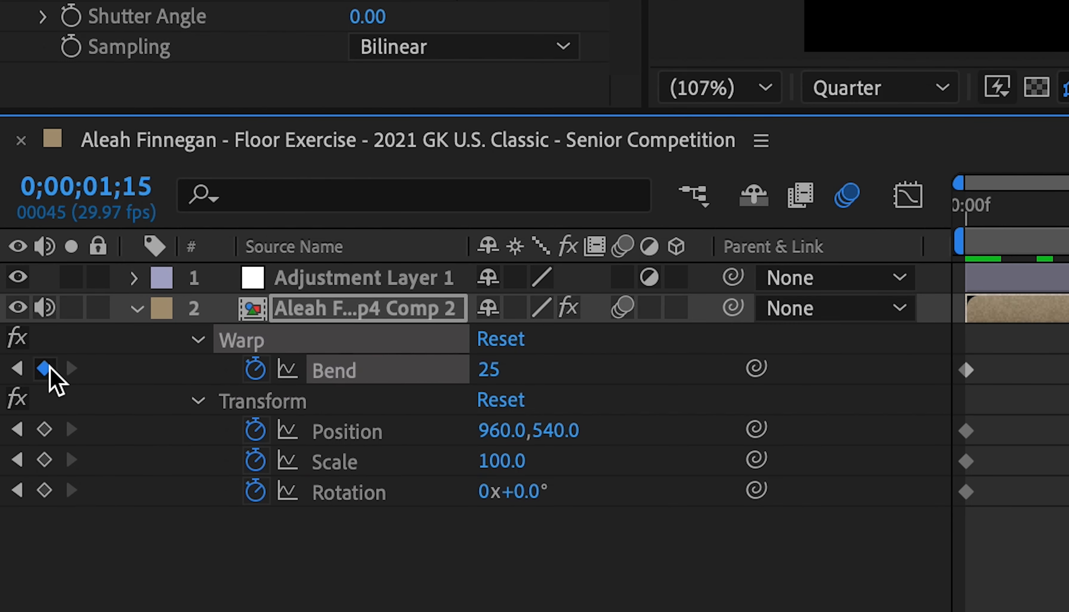
pyautogui.click(40, 484)
pyautogui.click(44, 459)
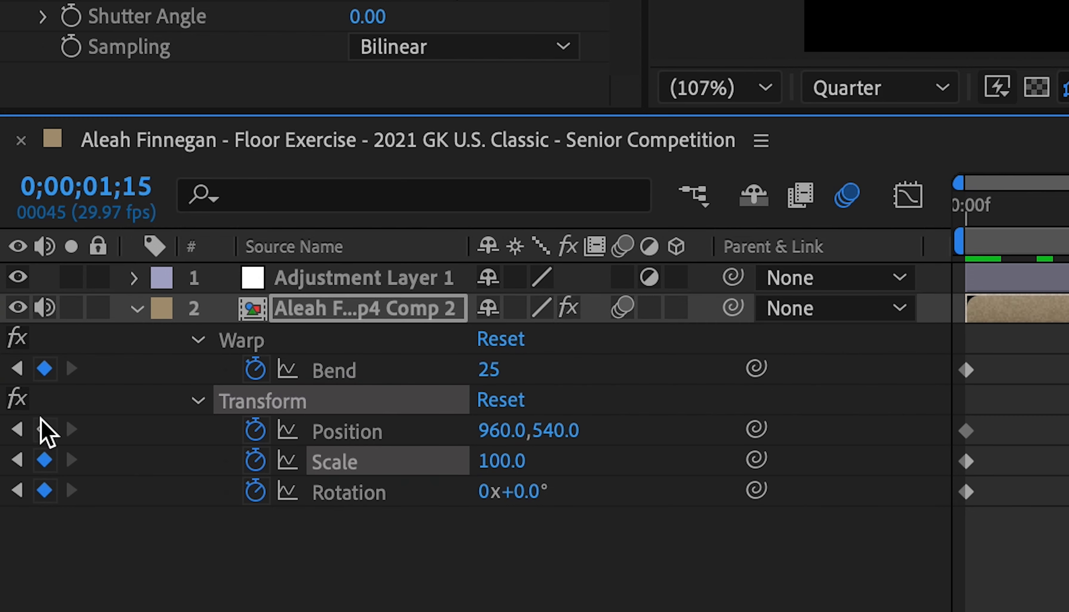
pyautogui.click(44, 430)
pyautogui.click(494, 373)
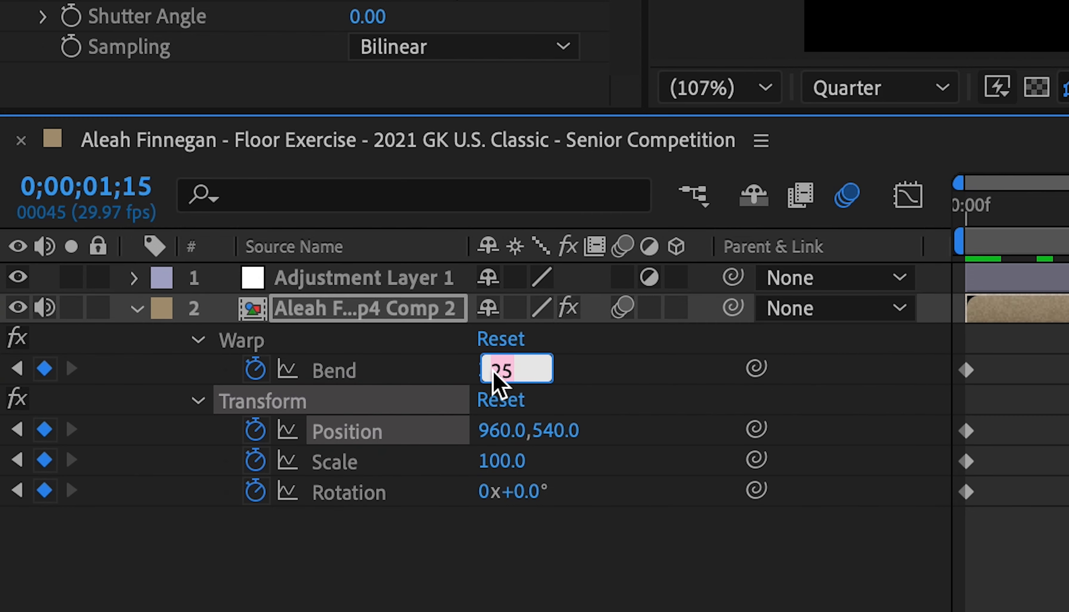
pyautogui.write('0')
pyautogui.press('Return')
pyautogui.press('pageup')
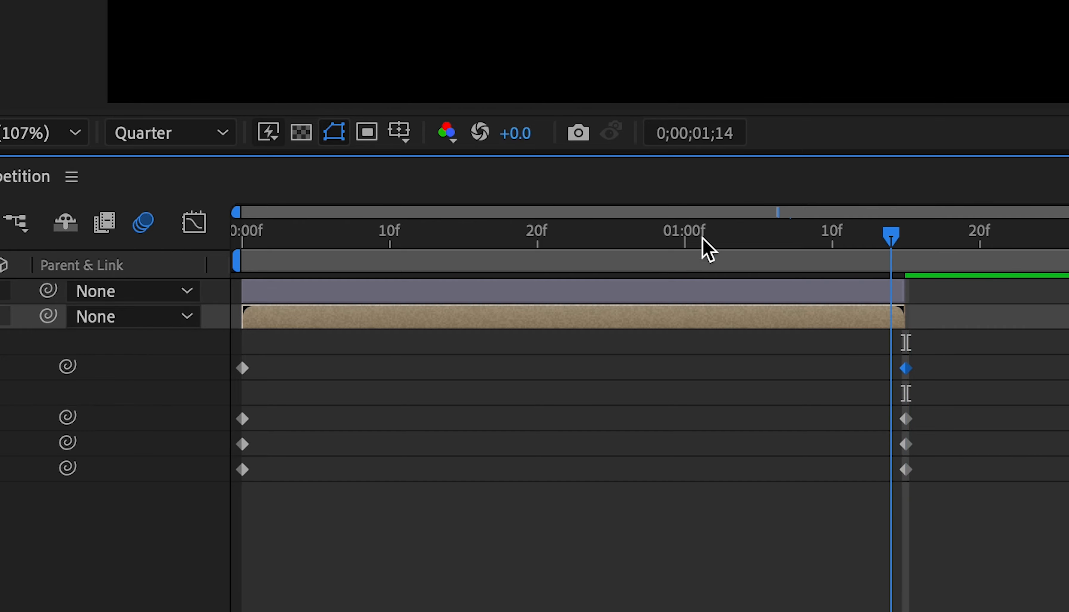
# Step: Offset the Transform Position keyframe at 0;00;00;00 so the image starts shifted right and down
pyautogui.press('Home')
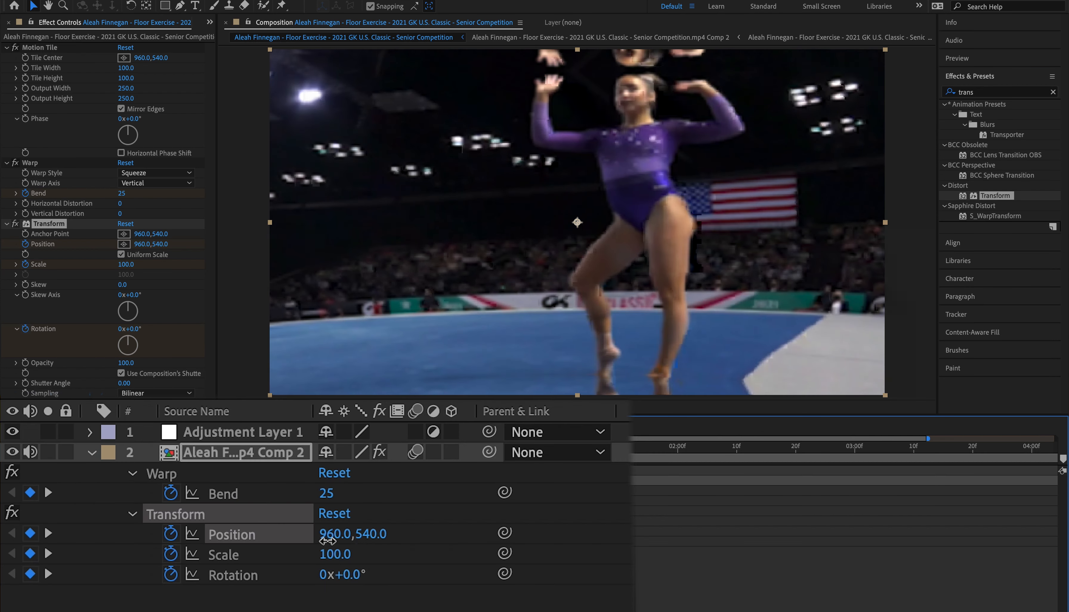
pyautogui.moveTo(329, 538); pyautogui.dragTo(436, 541)
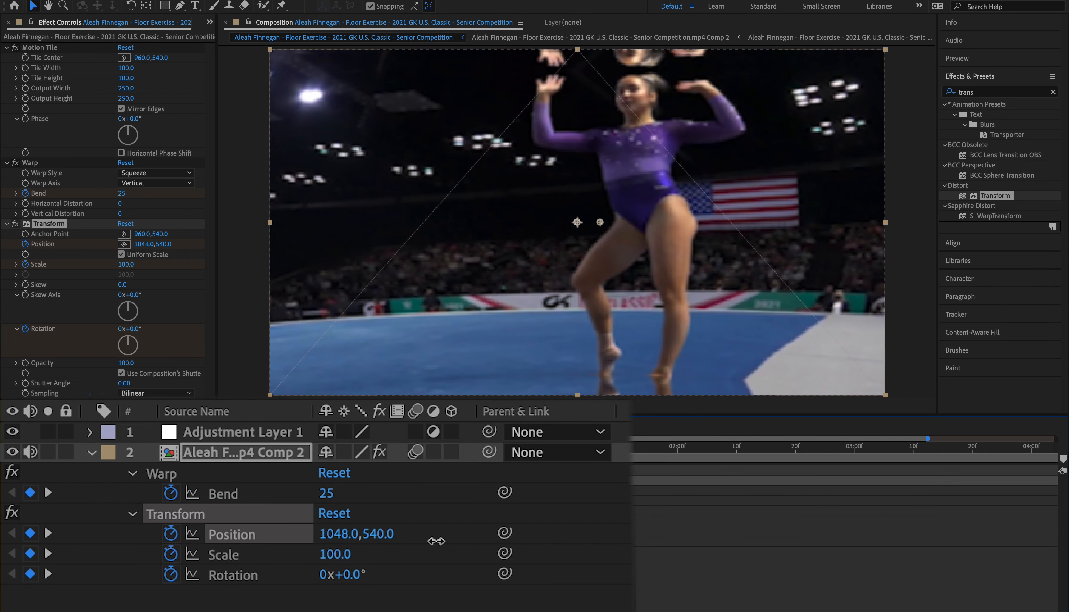
pyautogui.moveTo(534, 533); pyautogui.dragTo(551, 530)
pyautogui.moveTo(551, 530); pyautogui.dragTo(552, 531)
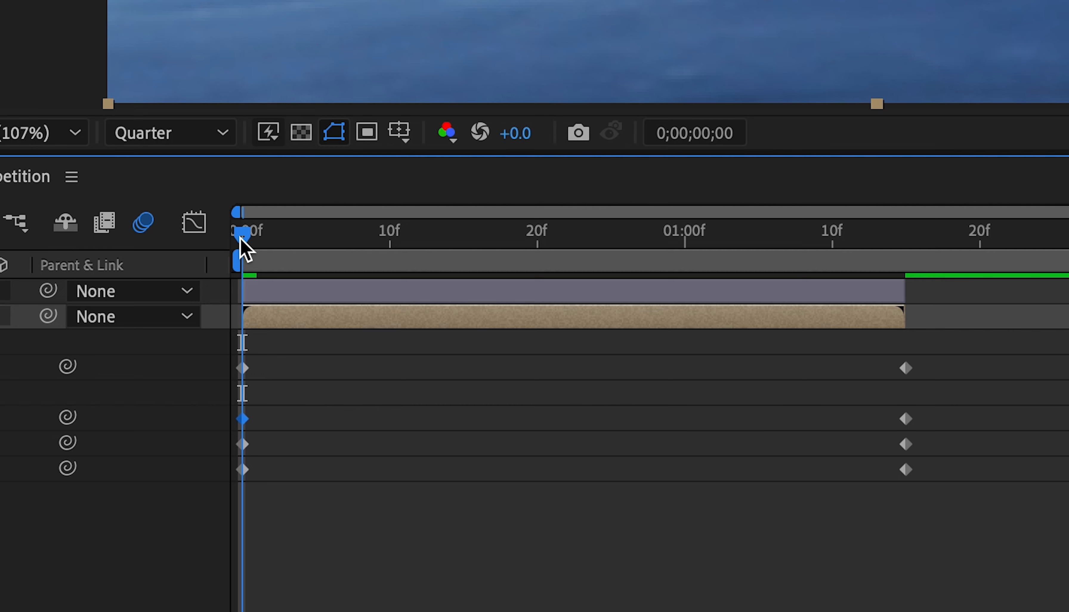
# Step: Add a Transform Position keyframe of about 839.4, 514.6 at 0;00;00;04
pyautogui.moveTo(323, 448); pyautogui.dragTo(347, 453)
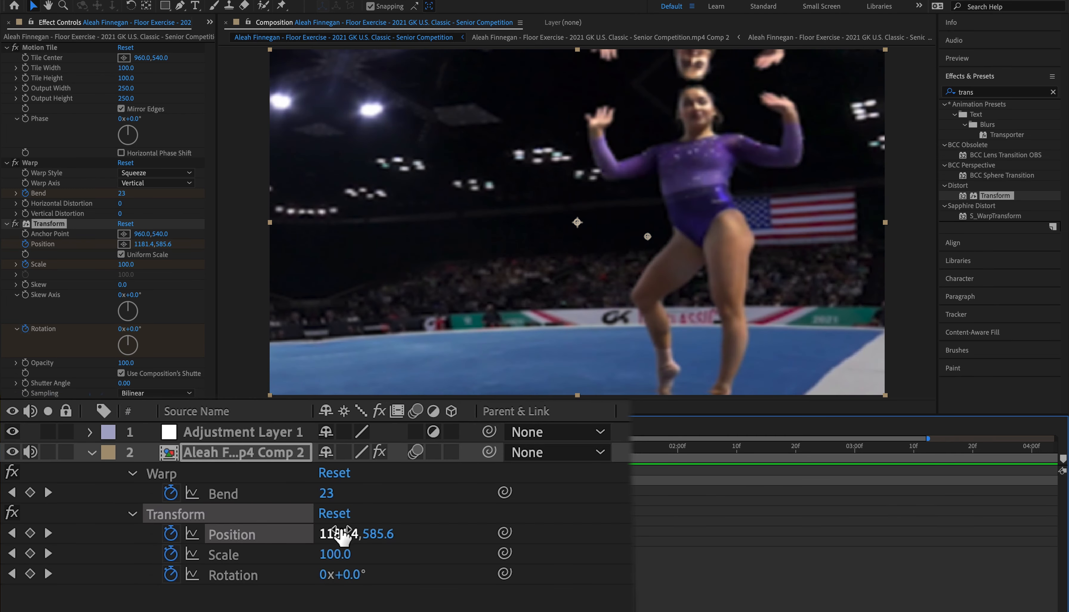
pyautogui.moveTo(342, 535); pyautogui.dragTo(4, 569)
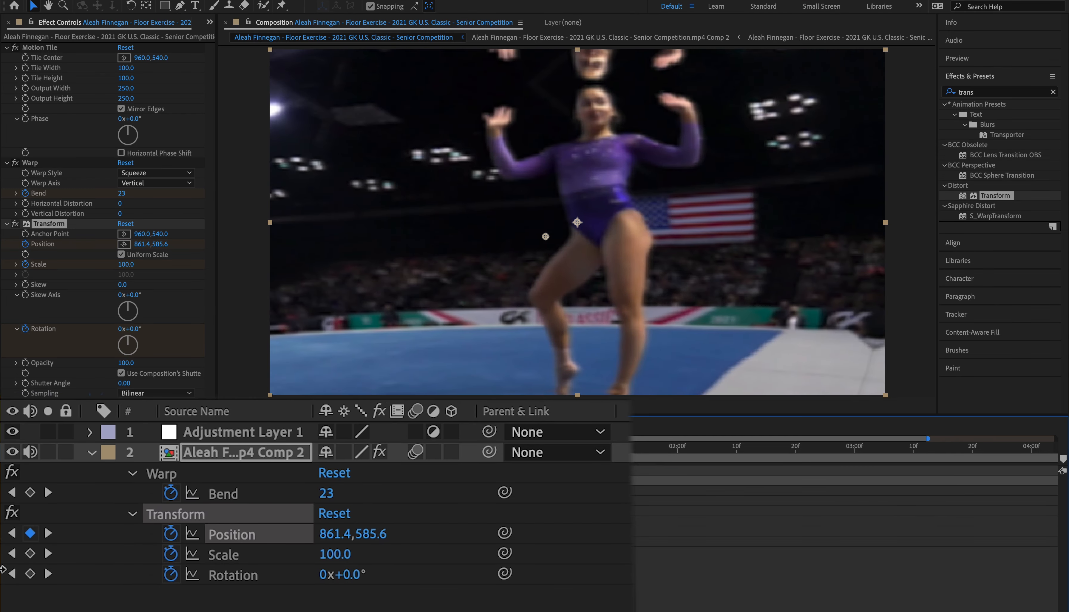
pyautogui.moveTo(327, 528); pyautogui.dragTo(290, 533)
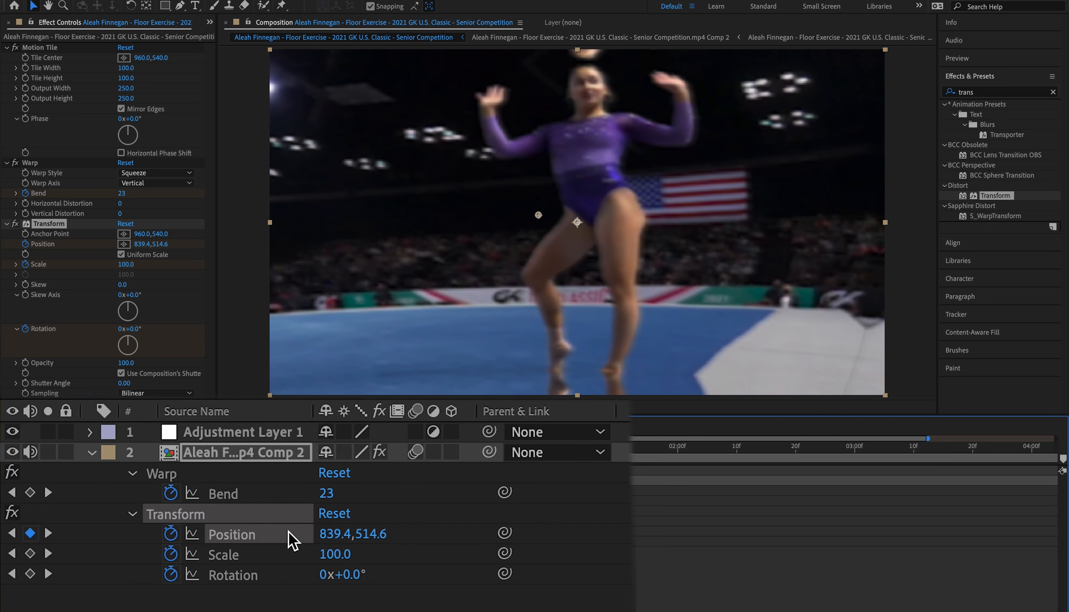
# Step: Add further shifted Transform Position keyframes at 0;00;00;20 and 0;00;01;02
pyautogui.moveTo(314, 240); pyautogui.dragTo(535, 284)
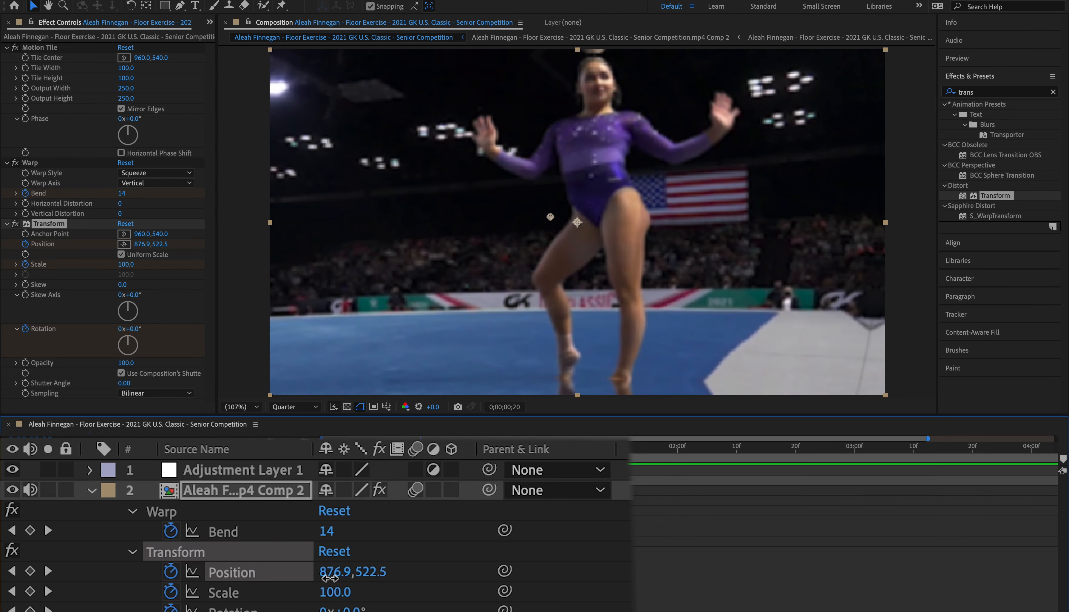
pyautogui.moveTo(330, 577); pyautogui.dragTo(411, 571)
pyautogui.moveTo(545, 233); pyautogui.dragTo(718, 277)
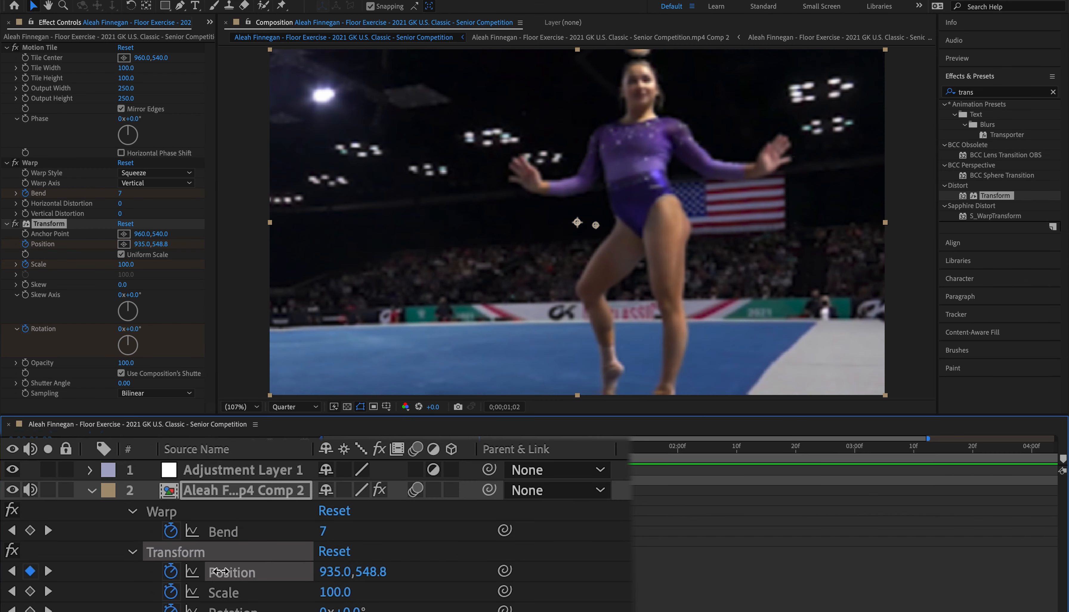
pyautogui.moveTo(221, 572); pyautogui.dragTo(199, 565)
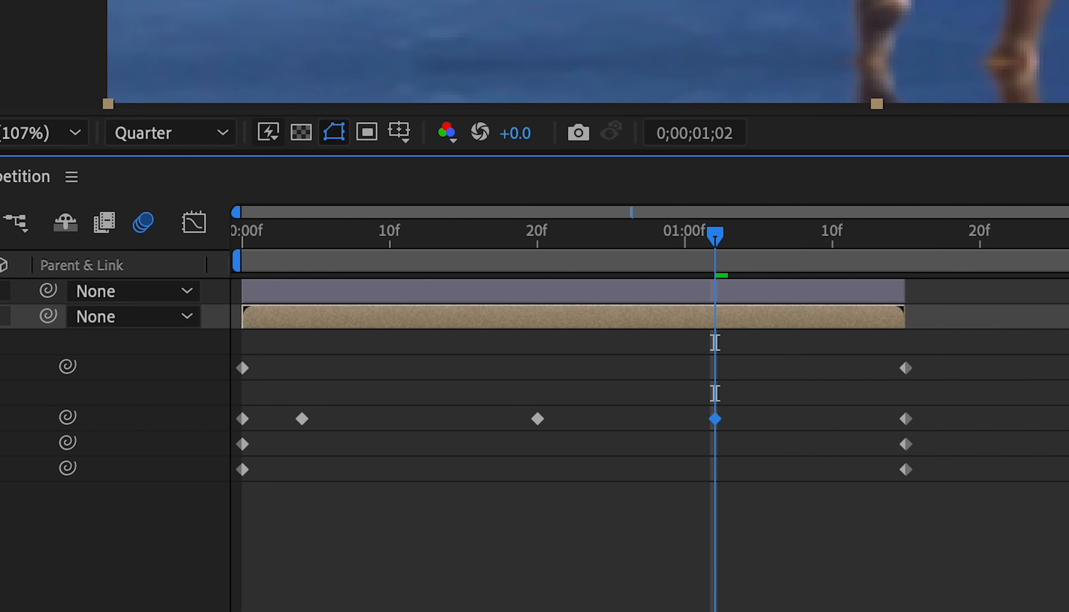
# Step: Move the Transform Position keyframes at 0;00;00;20 and 0;00;01;02 earlier on the timeline
pyautogui.press('Home')
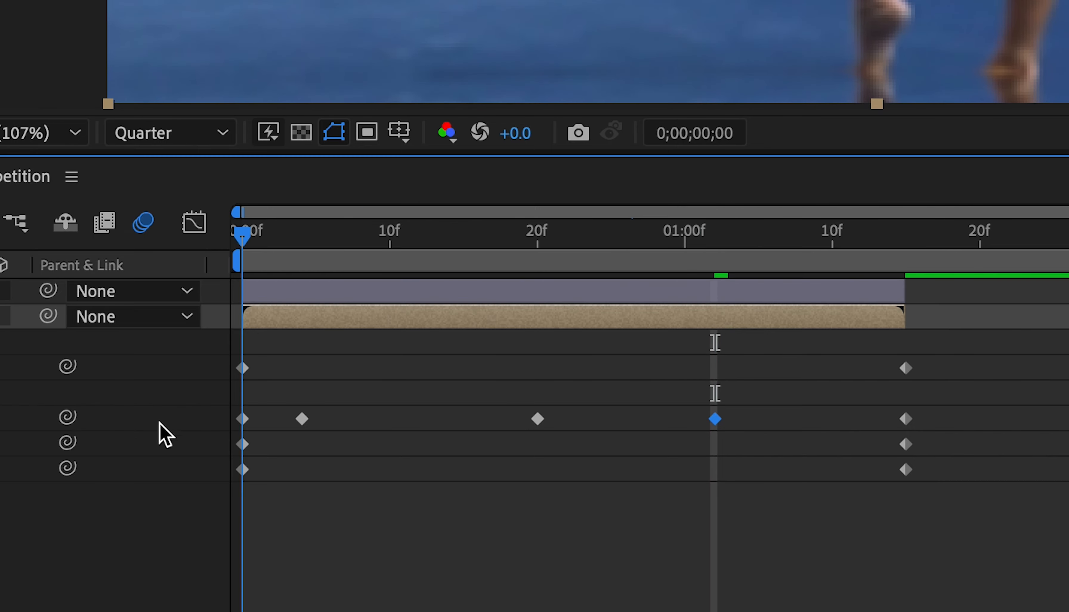
pyautogui.moveTo(541, 418); pyautogui.dragTo(423, 419)
pyautogui.click(707, 418)
pyautogui.moveTo(707, 418); pyautogui.dragTo(581, 419)
# Step: Add a Transform Position keyframe of about 976.8, 541.5 near 0;00;01;04 and return to the clip's start
pyautogui.moveTo(301, 260); pyautogui.dragTo(748, 300)
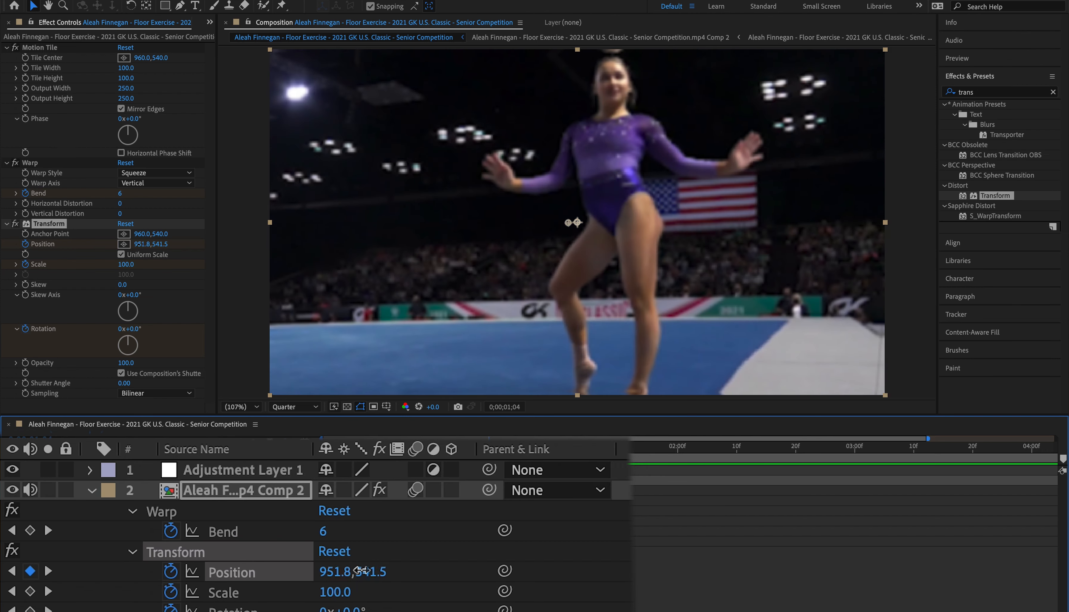
pyautogui.moveTo(361, 570); pyautogui.dragTo(389, 570)
pyautogui.press('F2')
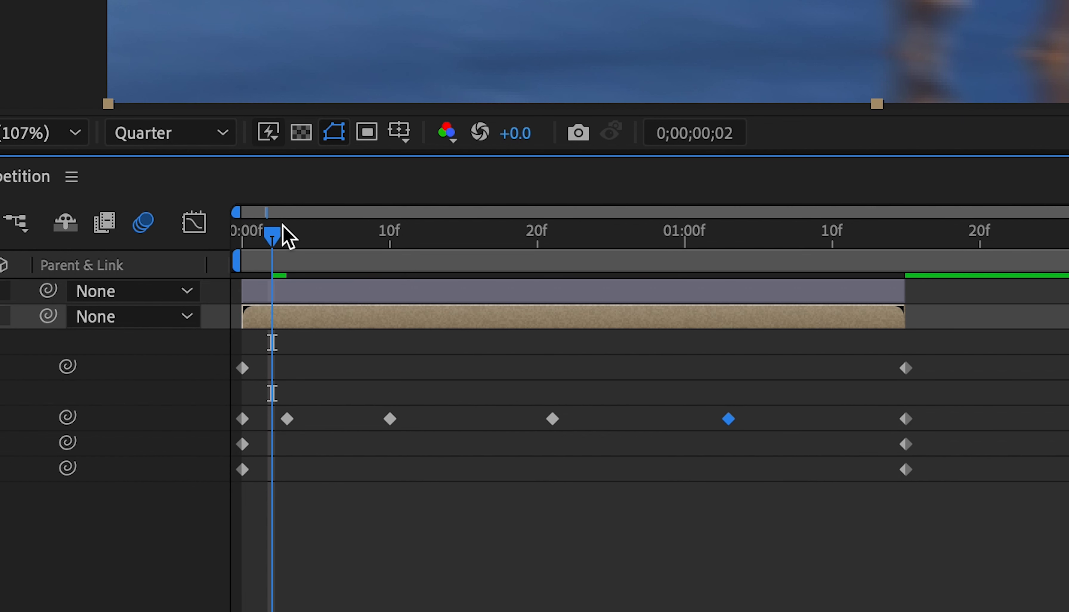
pyautogui.moveTo(339, 447); pyautogui.dragTo(322, 446)
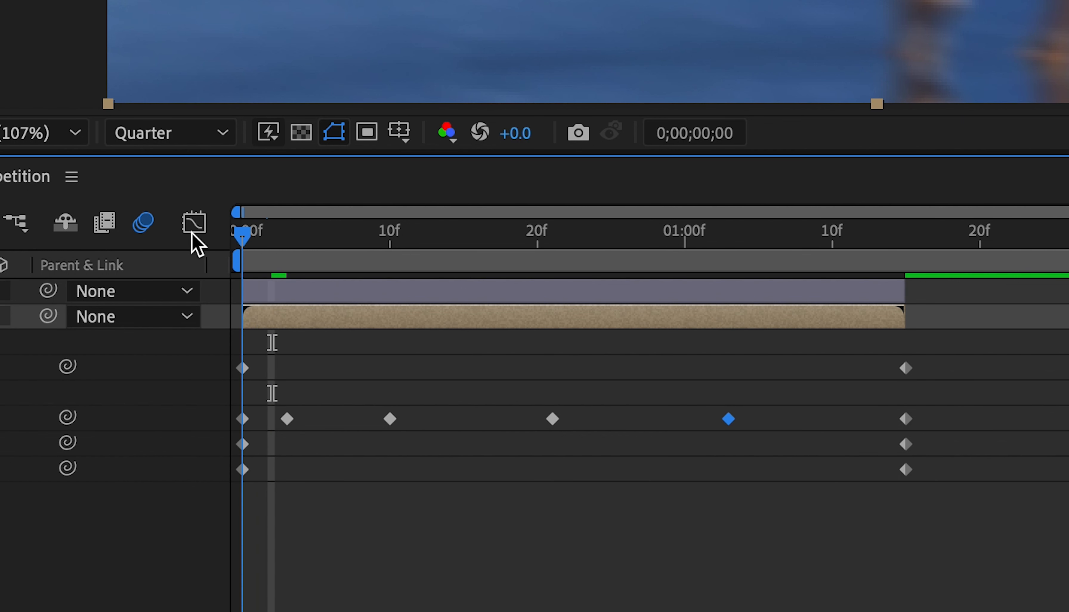
# Step: Add a Warp Bend keyframe of -17 at 0;00;00;01
pyautogui.moveTo(237, 225)
pyautogui.mouseDown()
pyautogui.moveTo(275, 239)
pyautogui.moveTo(256, 231)
pyautogui.mouseUp()
pyautogui.click(500, 373)
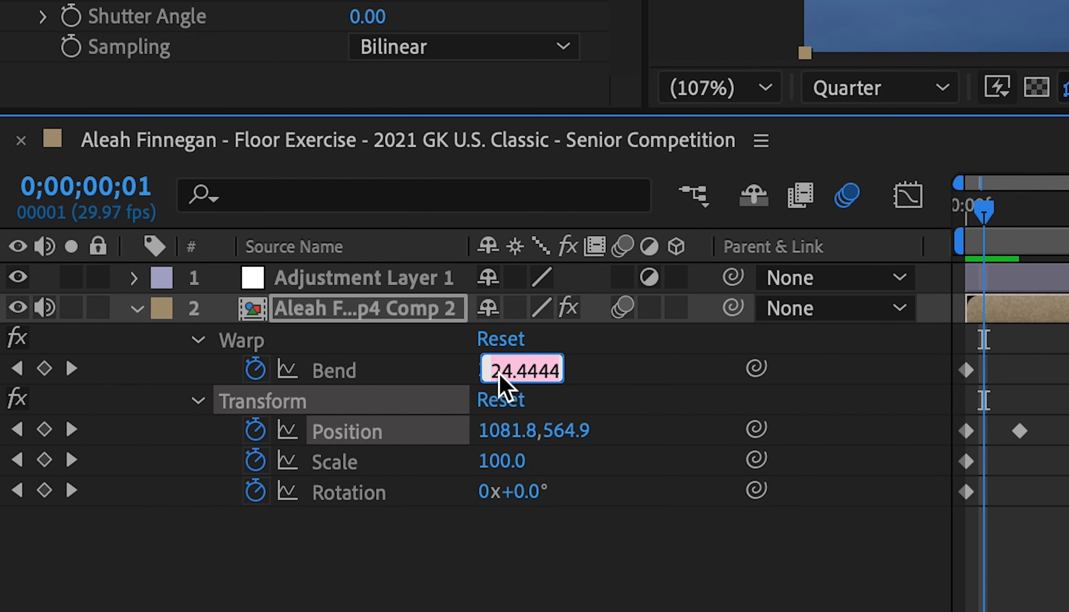
pyautogui.write('-17')
pyautogui.press('Return')
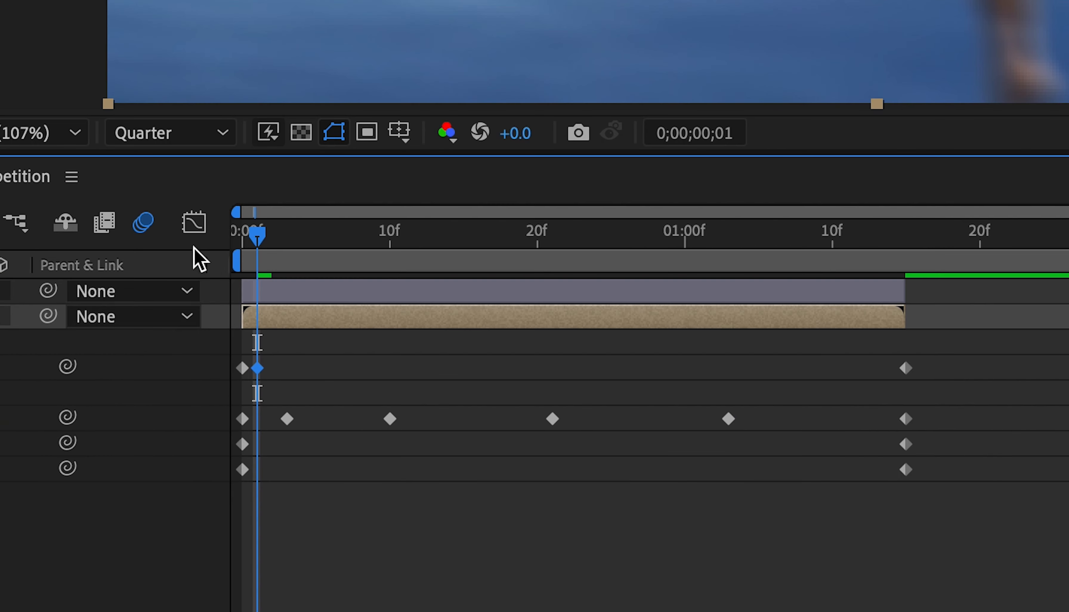
# Step: Add Warp Bend keyframes of 12 at 0;00;00;06 and -6 at 0;00;00;14
pyautogui.moveTo(256, 233); pyautogui.dragTo(332, 234)
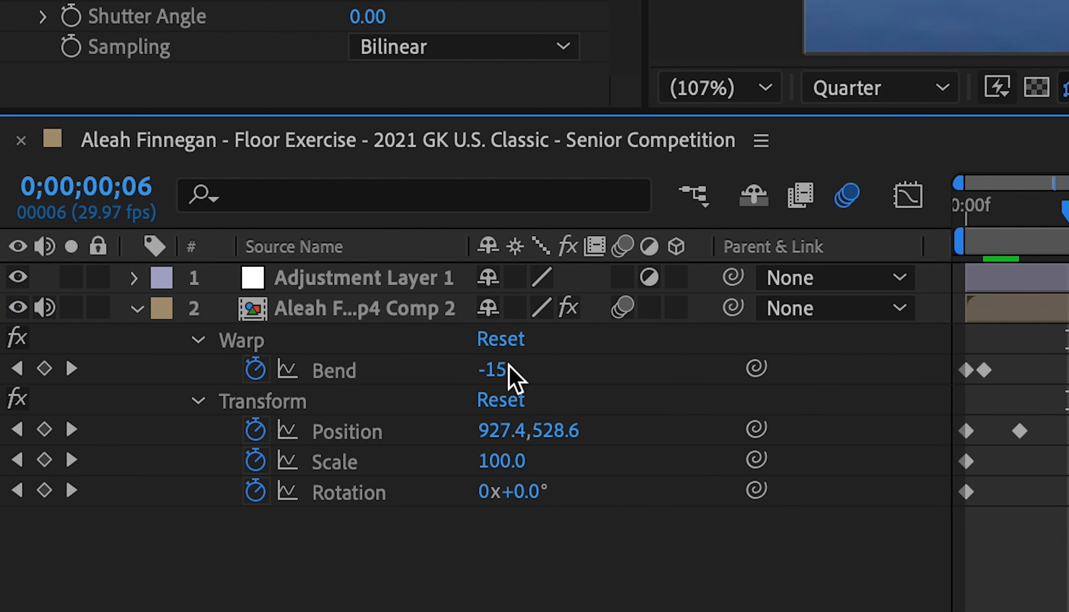
pyautogui.click(500, 374)
pyautogui.write('12')
pyautogui.press('Return')
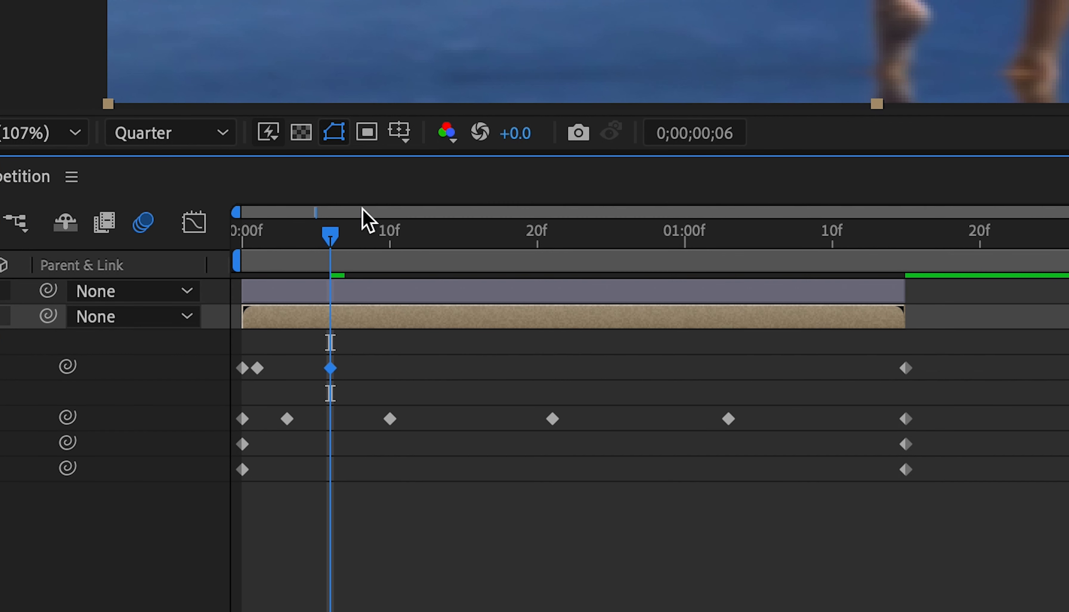
pyautogui.moveTo(336, 231); pyautogui.dragTo(447, 239)
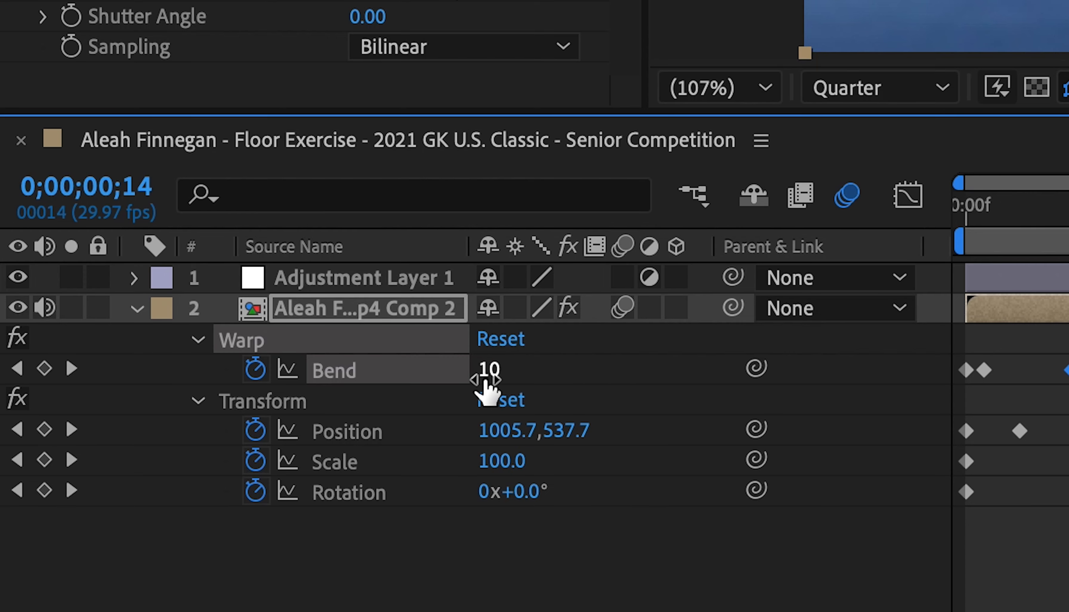
pyautogui.click(488, 372)
pyautogui.write('-6')
pyautogui.press('Return')
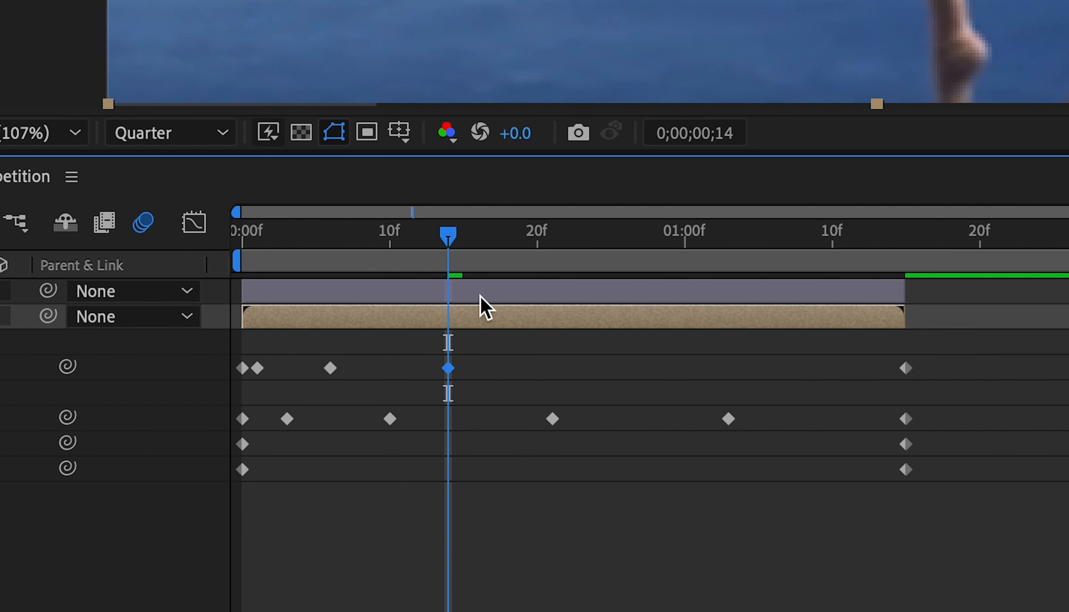
# Step: Add Warp Bend keyframes of 3 at 0;00;00;25 and -1 near 0;00;01;08
pyautogui.moveTo(500, 257); pyautogui.dragTo(611, 280)
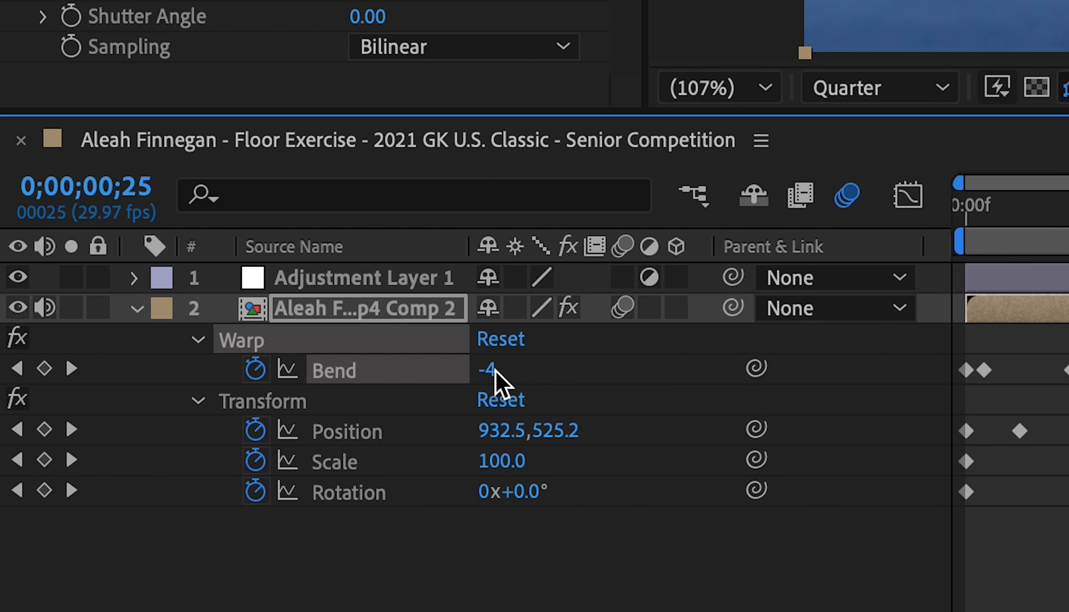
pyautogui.click(489, 370)
pyautogui.write('3')
pyautogui.press('Return')
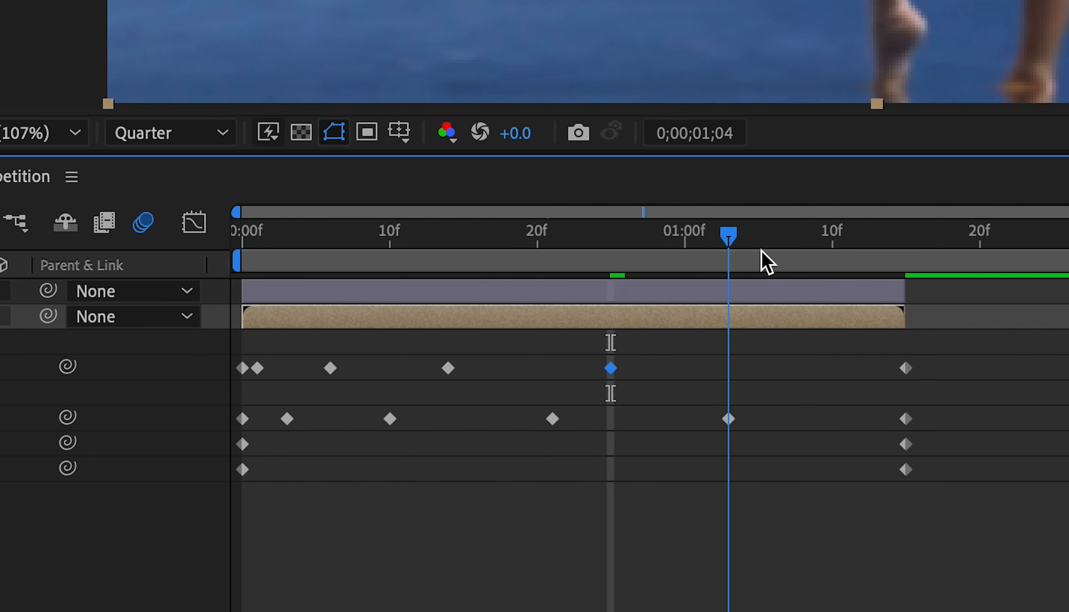
pyautogui.moveTo(767, 262); pyautogui.dragTo(804, 270)
pyautogui.click(488, 373)
pyautogui.write('-1')
pyautogui.press('Return')
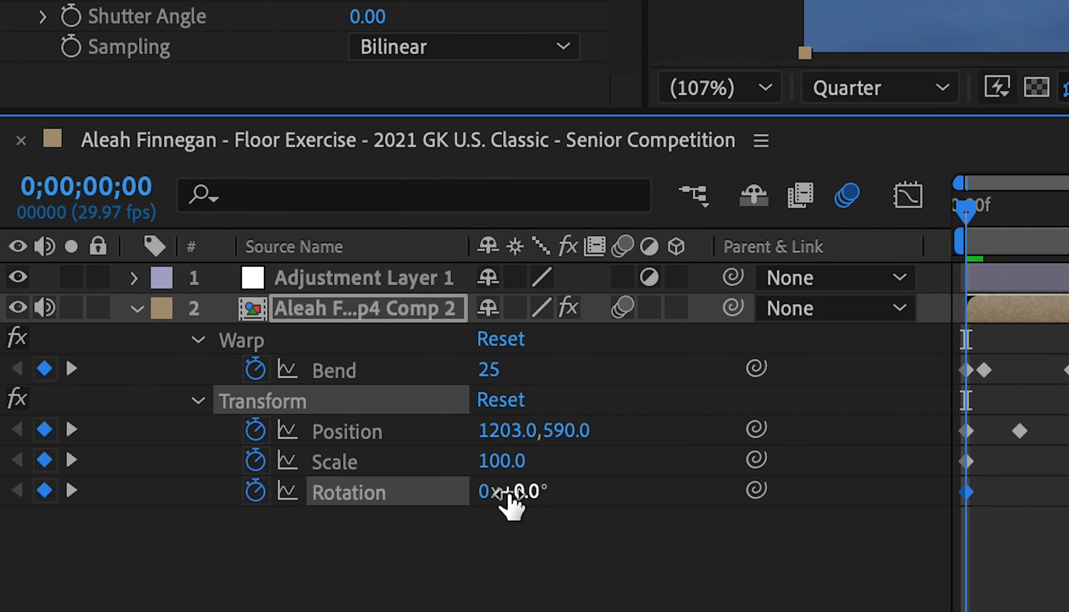
# Step: Set the Transform Rotation keyframe at the clip's start to -3° and add one of 2° at 0;00;00;04
pyautogui.click(516, 491)
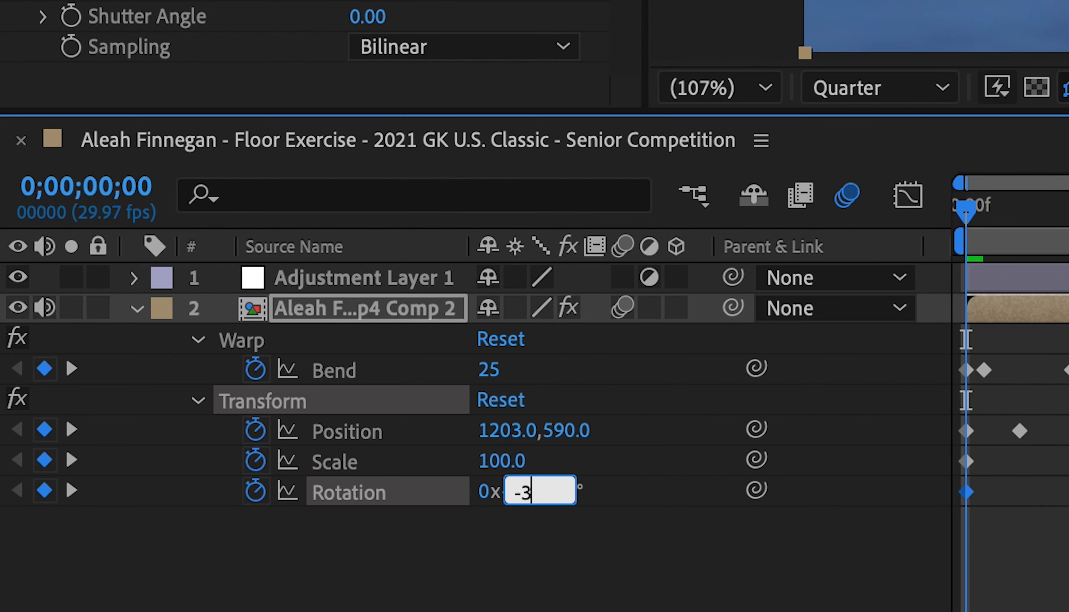
pyautogui.write('-3')
pyautogui.press('Return')
pyautogui.moveTo(245, 236); pyautogui.dragTo(272, 261)
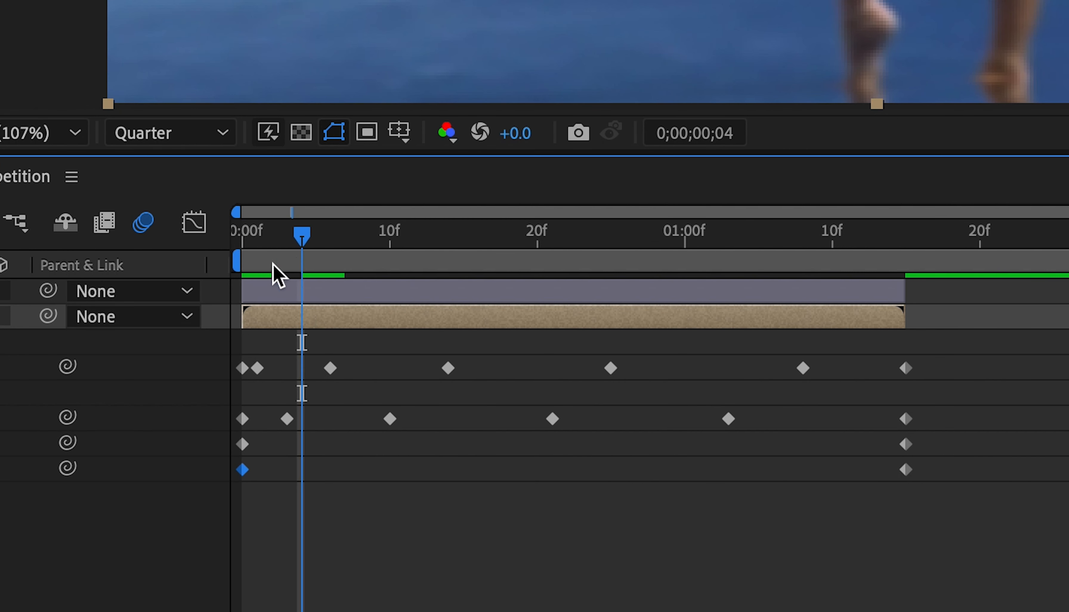
pyautogui.click(537, 492)
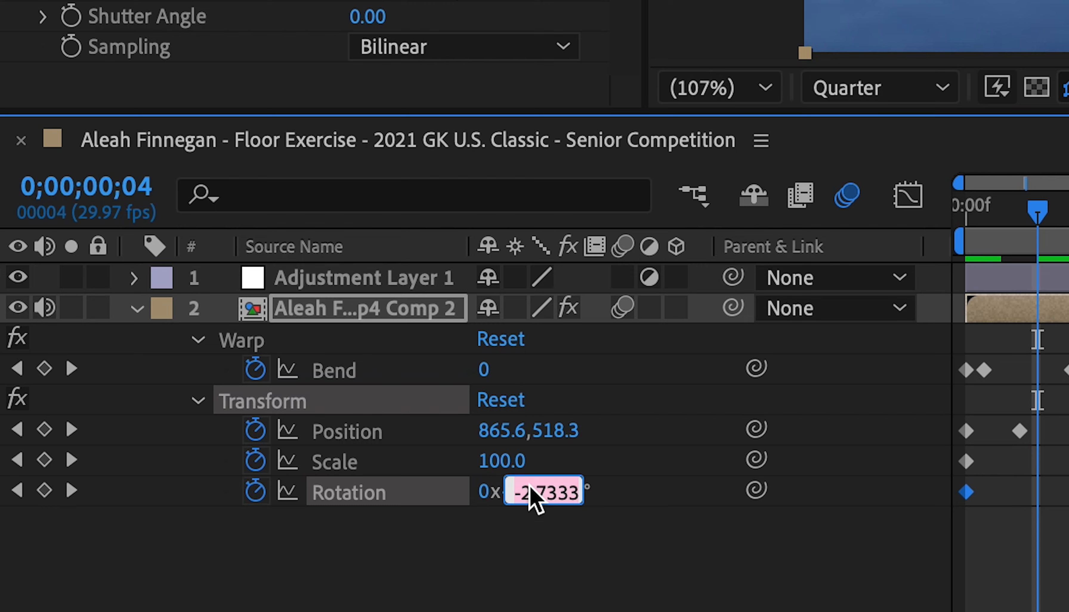
pyautogui.write('2')
pyautogui.press('Return')
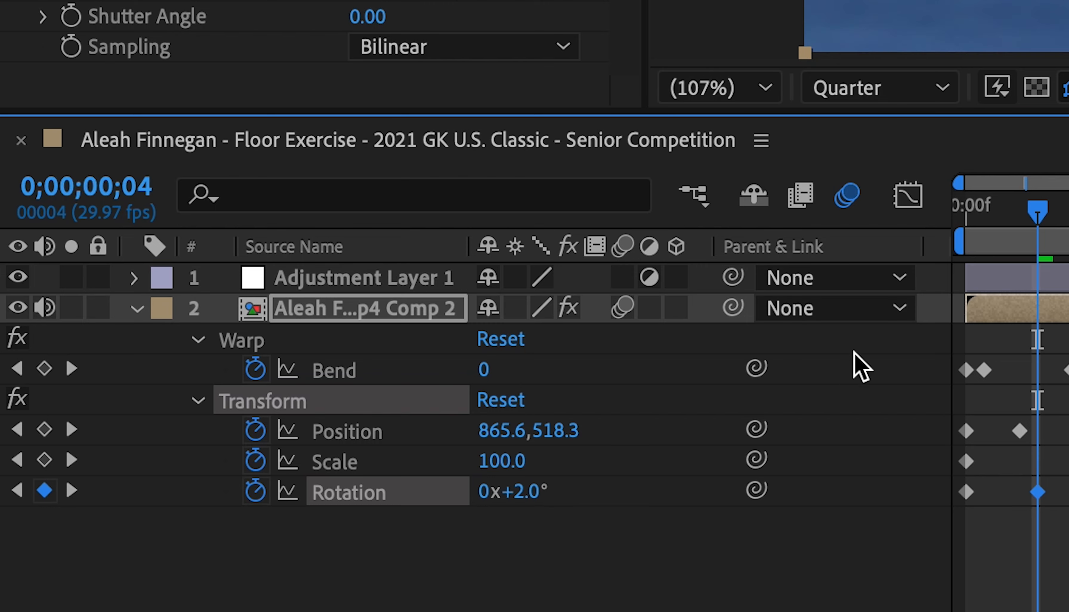
# Step: Add a Transform Rotation keyframe of -1° at 0;00;00;18
pyautogui.moveTo(301, 250); pyautogui.dragTo(523, 311)
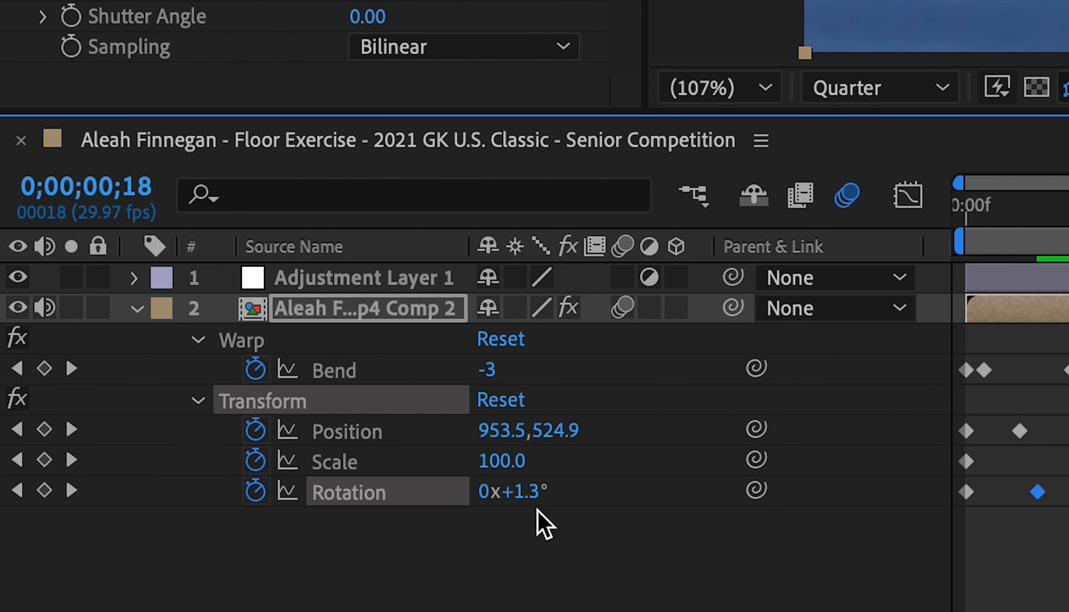
pyautogui.click(536, 483)
pyautogui.write('-1')
pyautogui.press('Return')
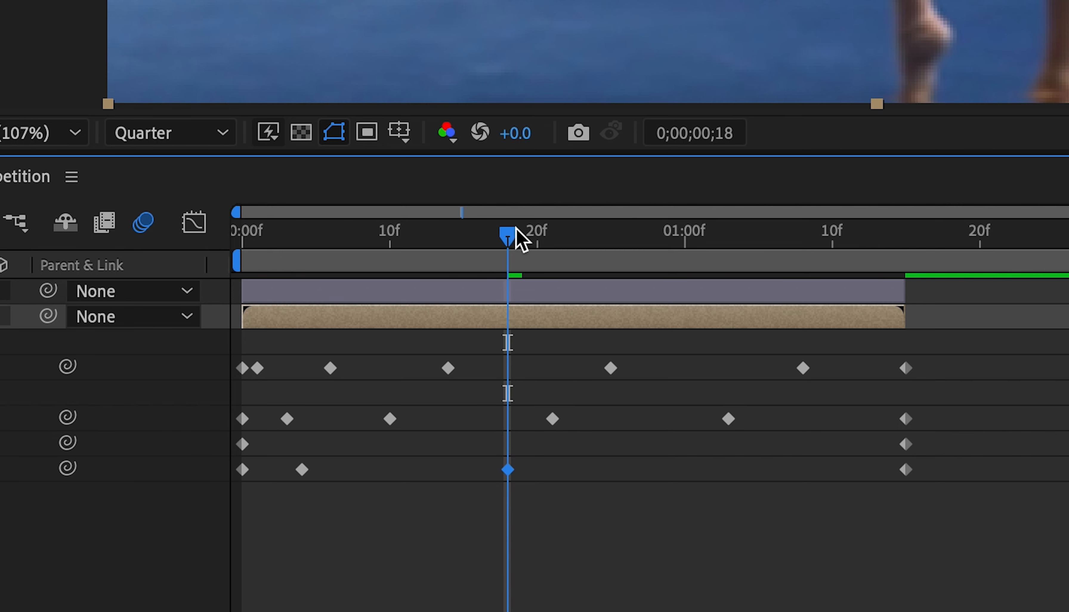
# Step: Set the Transform Scale keyframe at the clip's start to 180
pyautogui.moveTo(517, 231); pyautogui.dragTo(213, 343)
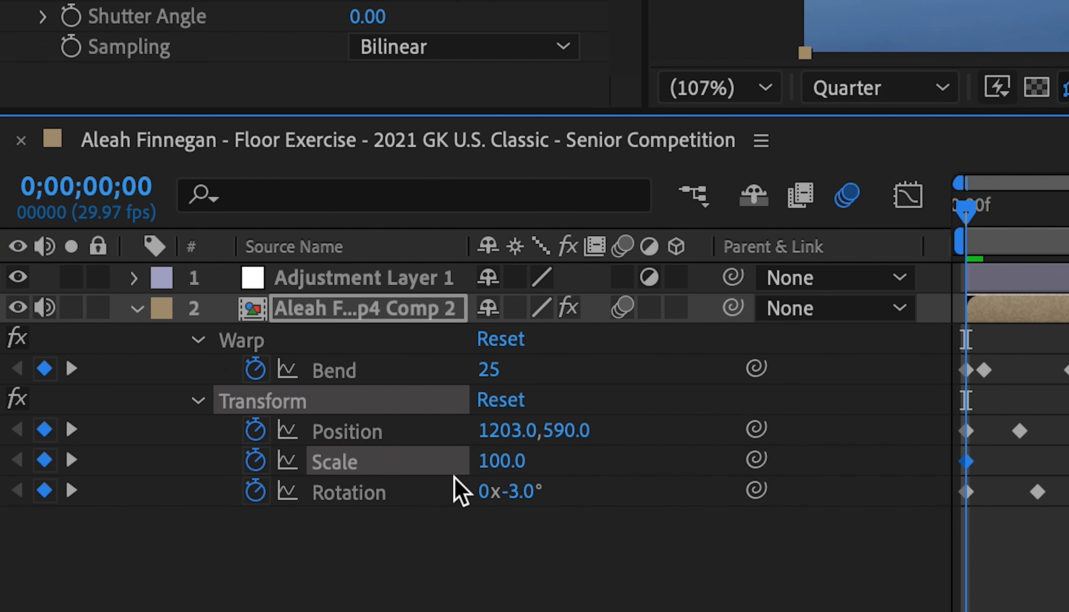
pyautogui.click(0, 444)
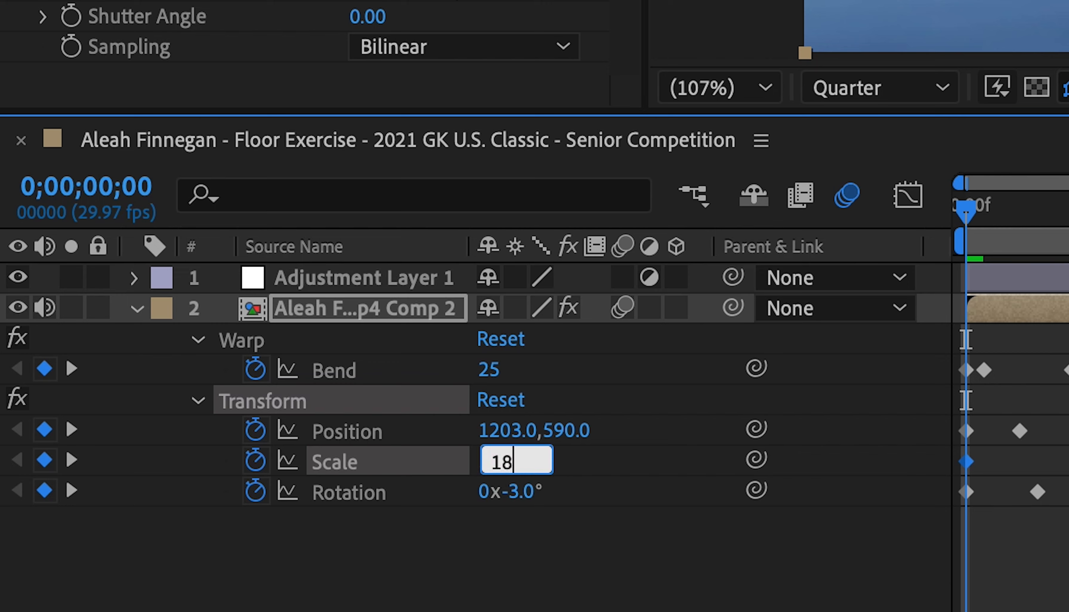
pyautogui.press('Return')
# Step: Apply Easy Ease to both Scale keyframes, reshape their curve to drop steeply at the start, and preview the motion
pyautogui.moveTo(947, 351); pyautogui.dragTo(220, 351)
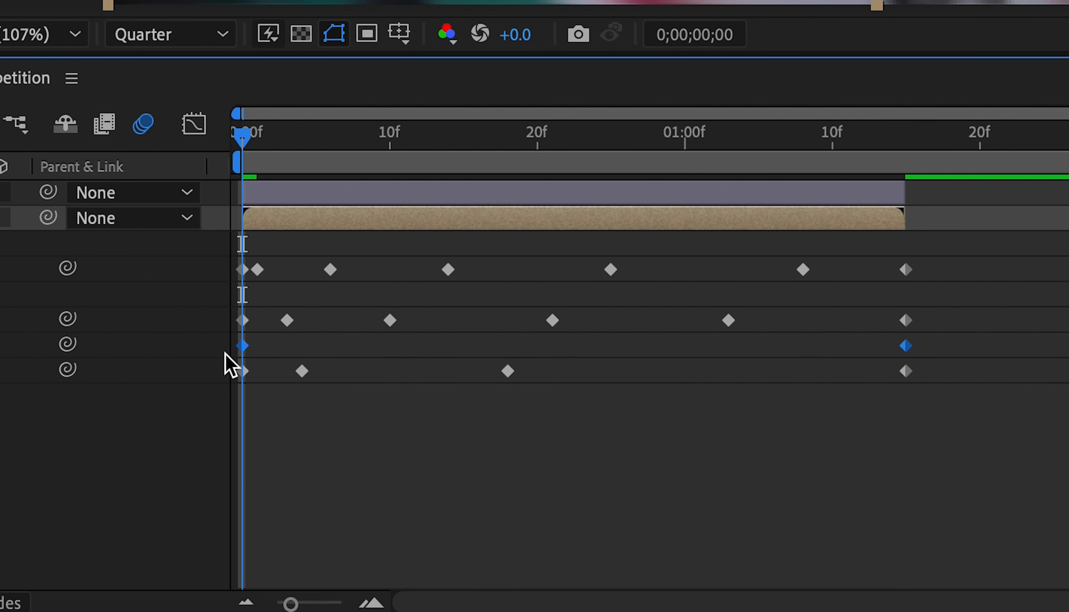
pyautogui.rightClick(243, 346)
pyautogui.moveTo(531, 585)
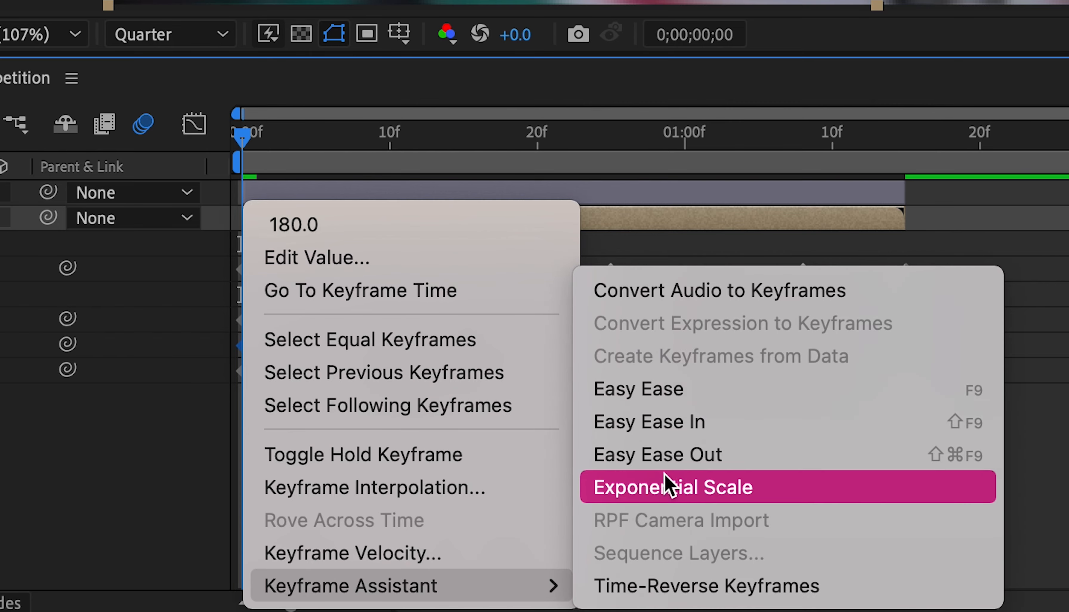
pyautogui.click(680, 399)
pyautogui.click(191, 125)
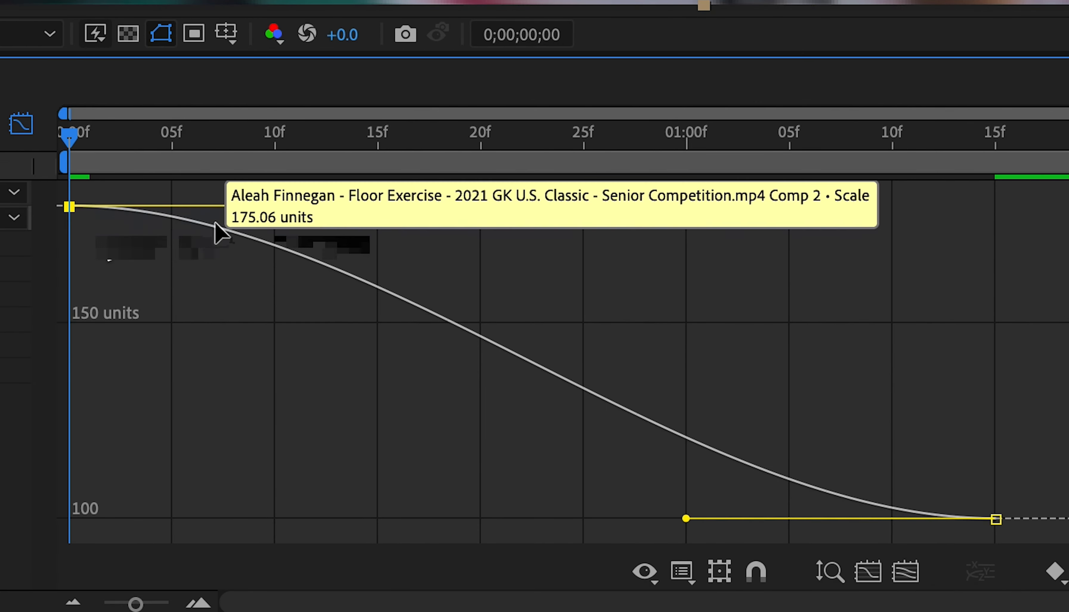
pyautogui.moveTo(377, 206); pyautogui.dragTo(14, 508)
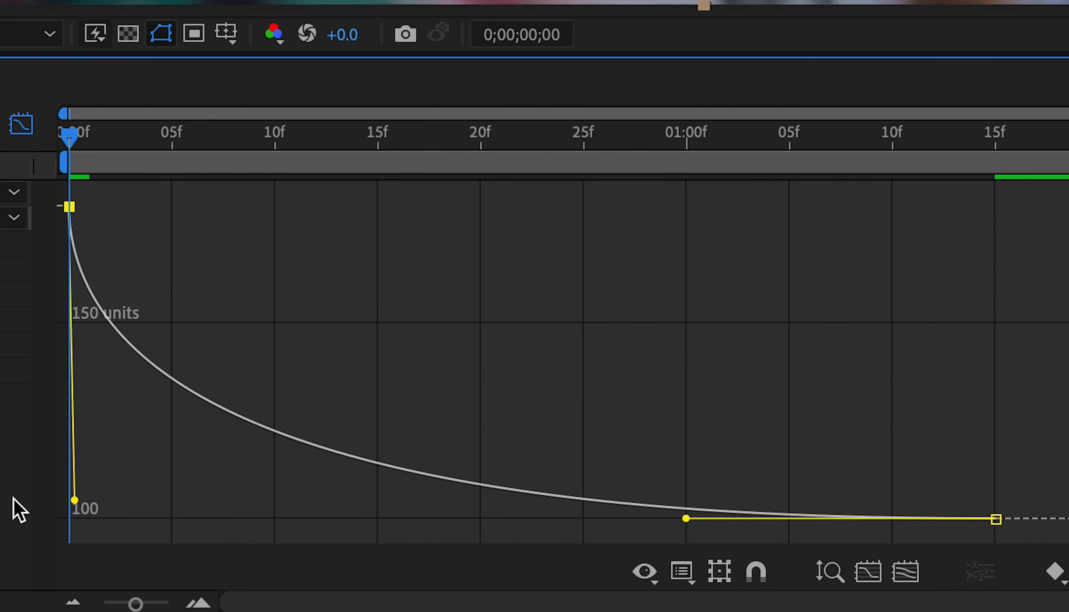
pyautogui.click(21, 125)
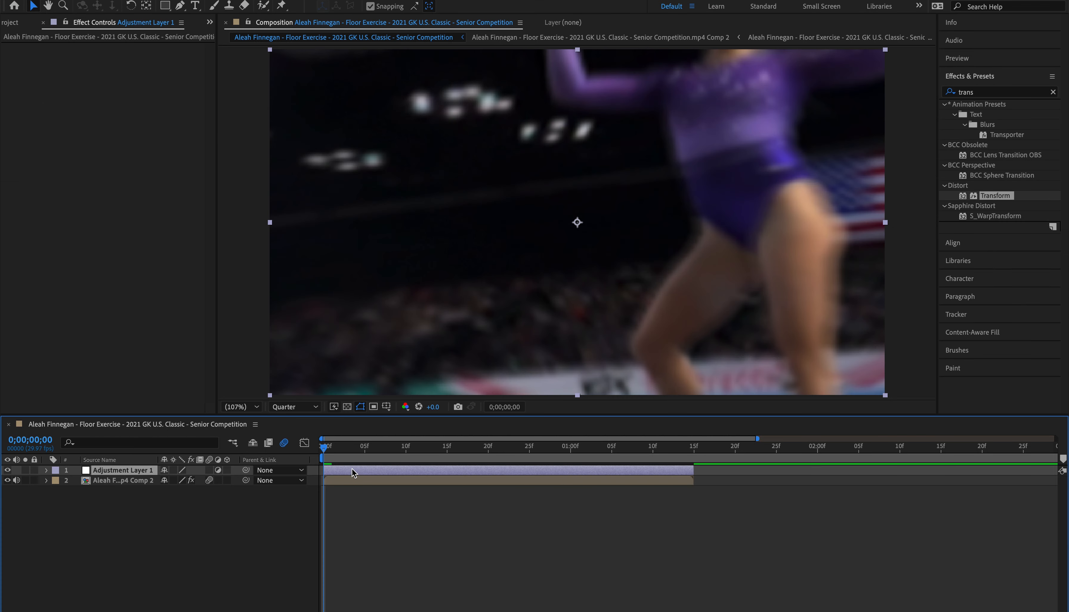
pyautogui.moveTo(372, 445); pyautogui.dragTo(459, 481)
pyautogui.press('space')
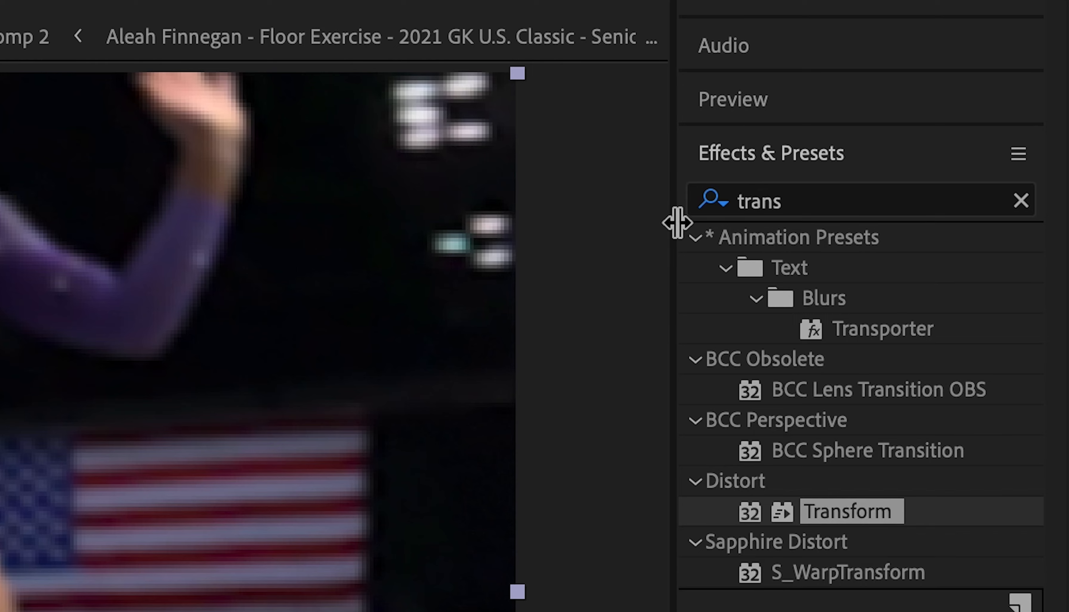
# Step: Find the Optics Compensation effect and apply it to Adjustment Layer 1
pyautogui.click(826, 211)
pyautogui.write('op')
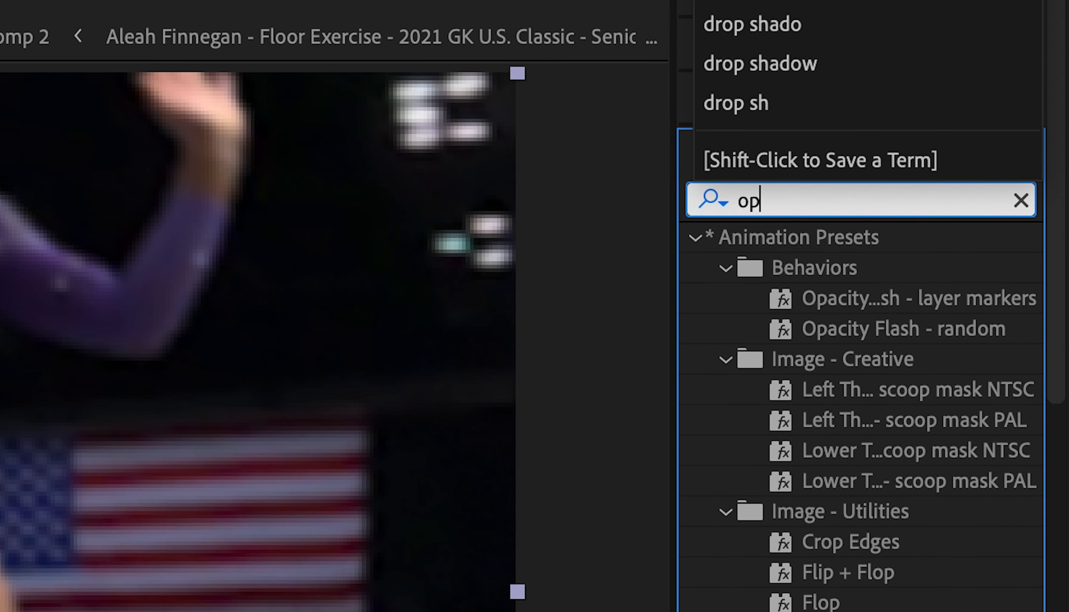
pyautogui.write('tics comen')
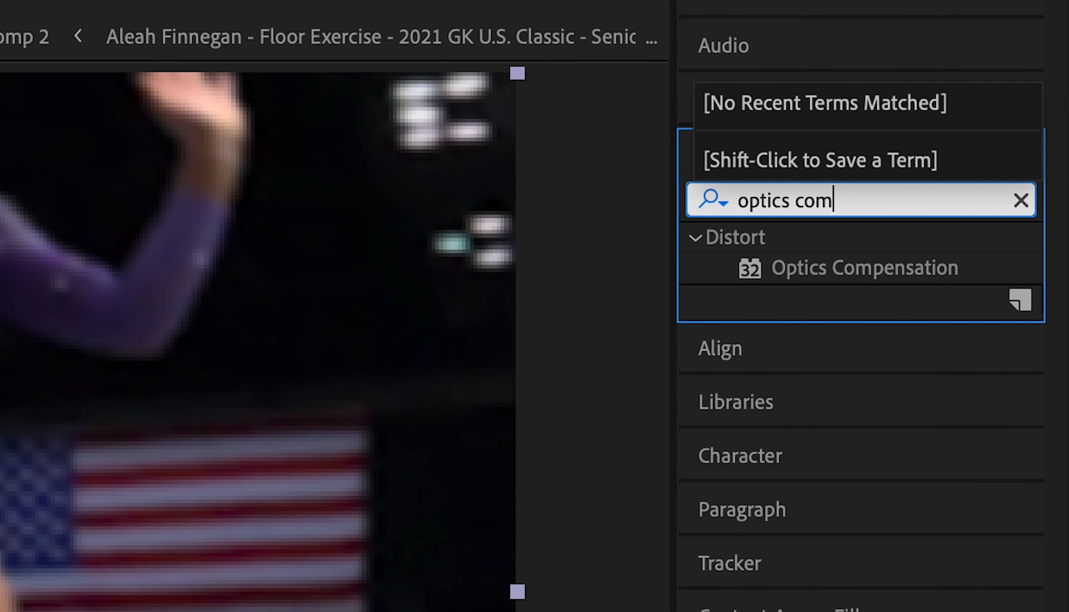
pyautogui.press('BackSpace')
pyautogui.press('BackSpace')
pyautogui.moveTo(855, 272); pyautogui.dragTo(308, 471)
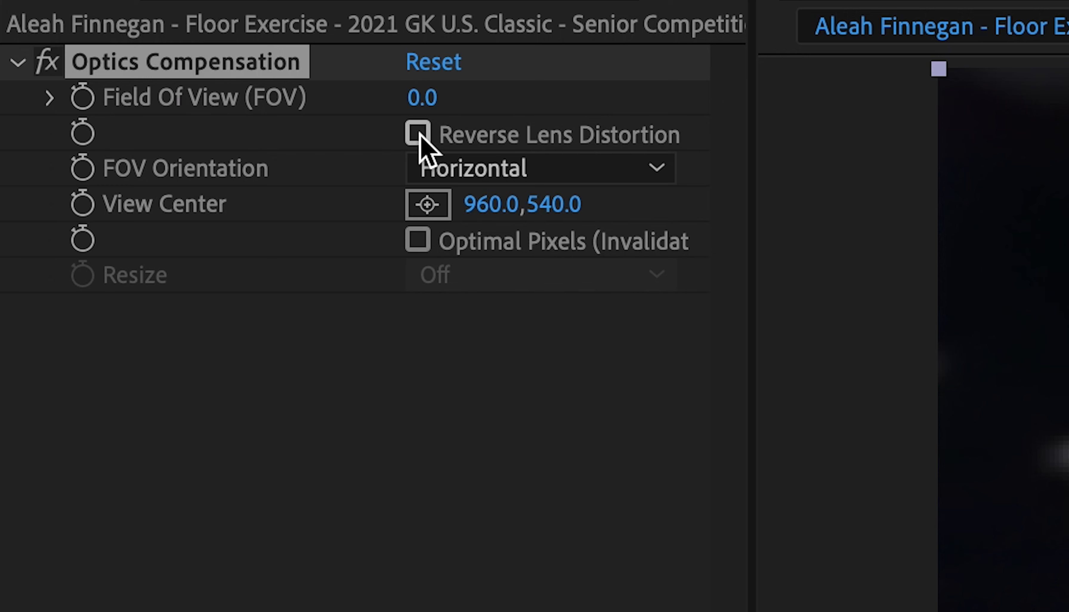
# Step: Enable Reverse Lens Distortion and keyframe the Field Of View at 100 at the clip's start
pyautogui.click(419, 134)
pyautogui.click(82, 98)
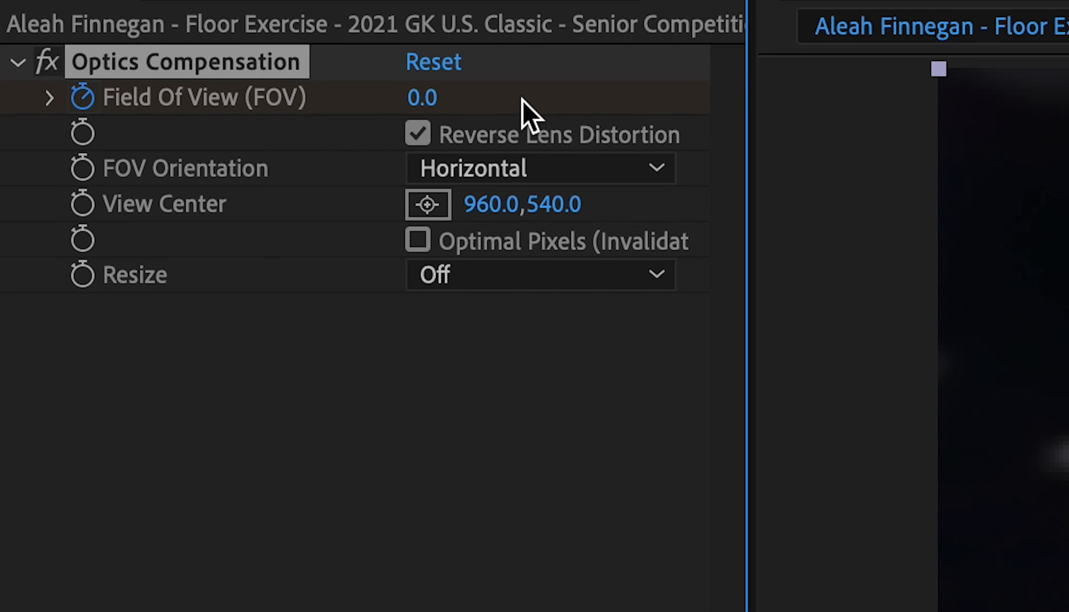
pyautogui.click(424, 100)
pyautogui.write('100')
pyautogui.press('Return')
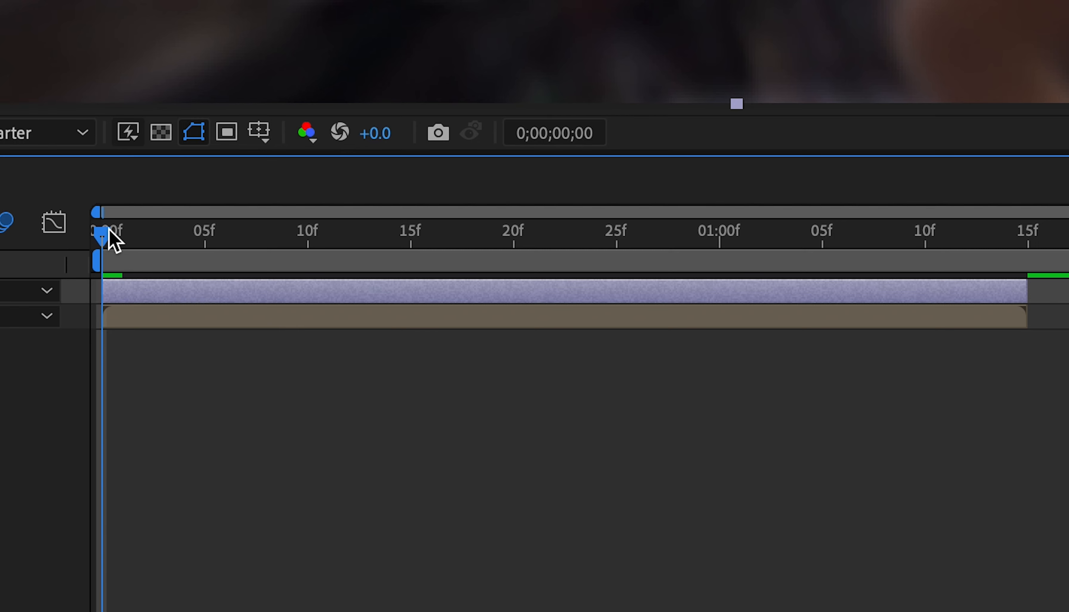
# Step: Add a Field Of View keyframe of 0 at 0;00;01;15
pyautogui.moveTo(109, 230); pyautogui.dragTo(1038, 220)
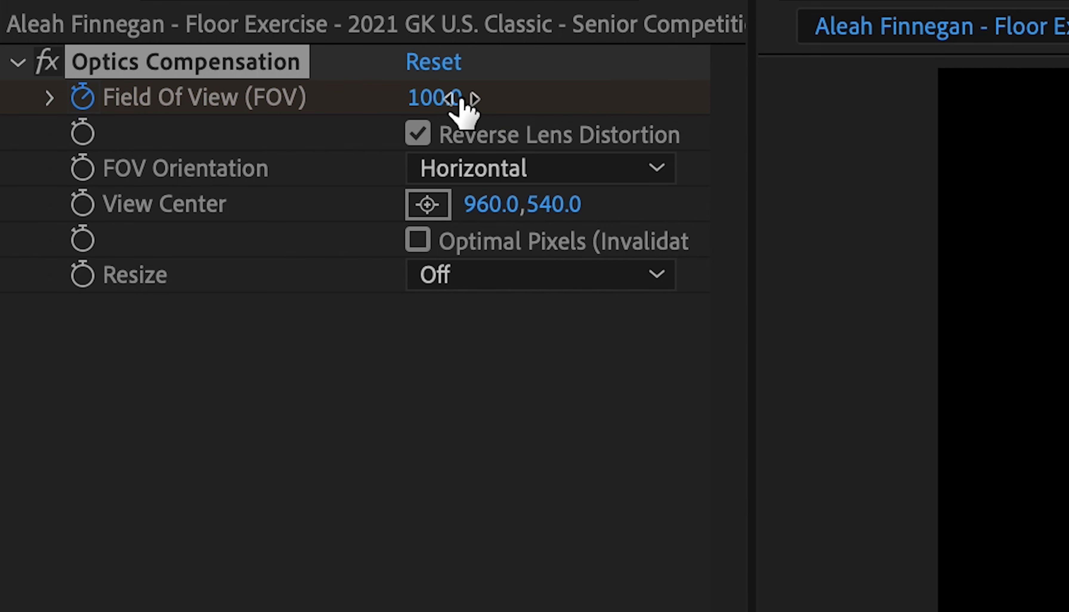
pyautogui.click(449, 99)
pyautogui.write('0')
pyautogui.press('Return')
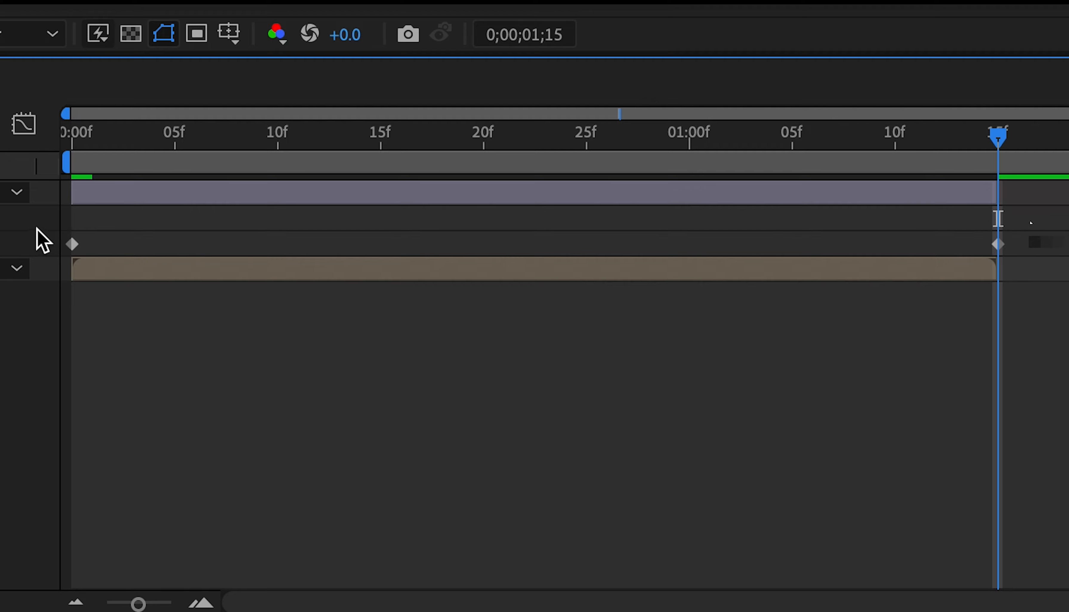
# Step: Apply Easy Ease to both Field Of View keyframes, reshape their curve to drop steeply at the start, and preview it
pyautogui.rightClick(73, 246)
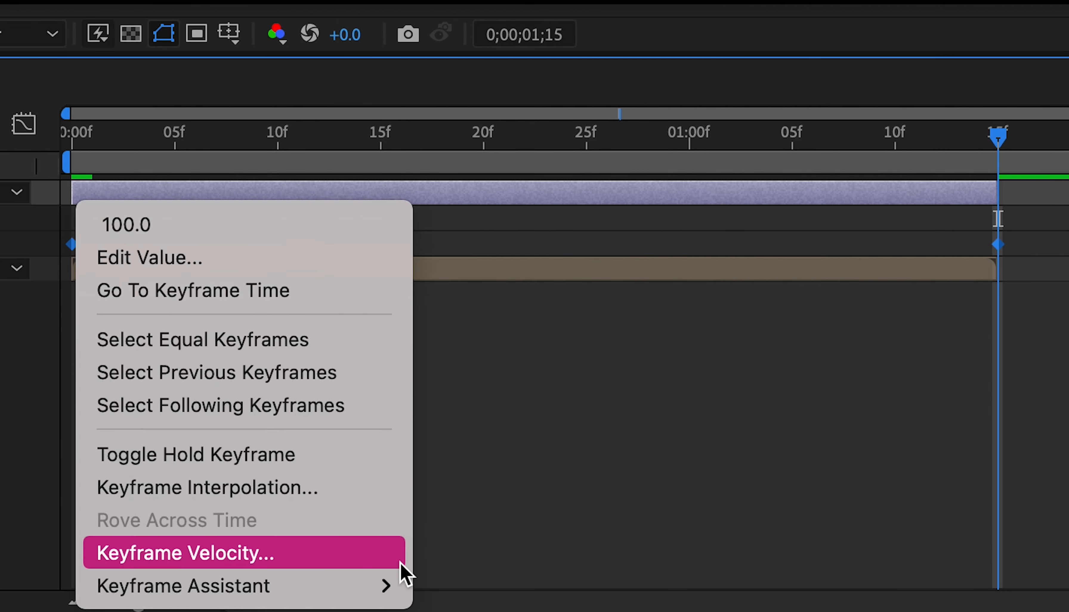
pyautogui.moveTo(384, 584)
pyautogui.click(433, 392)
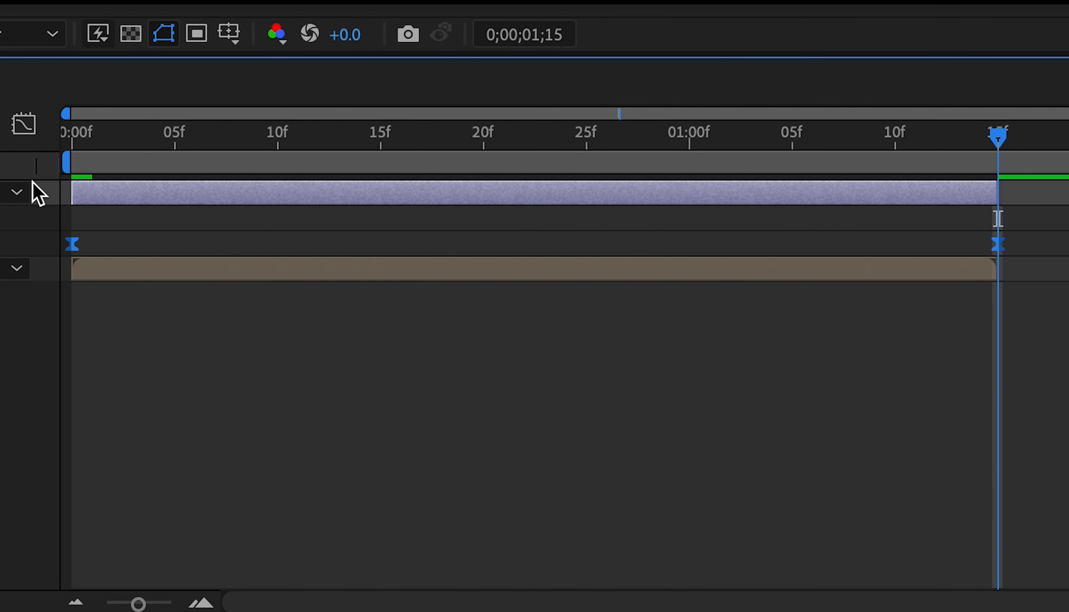
pyautogui.click(23, 124)
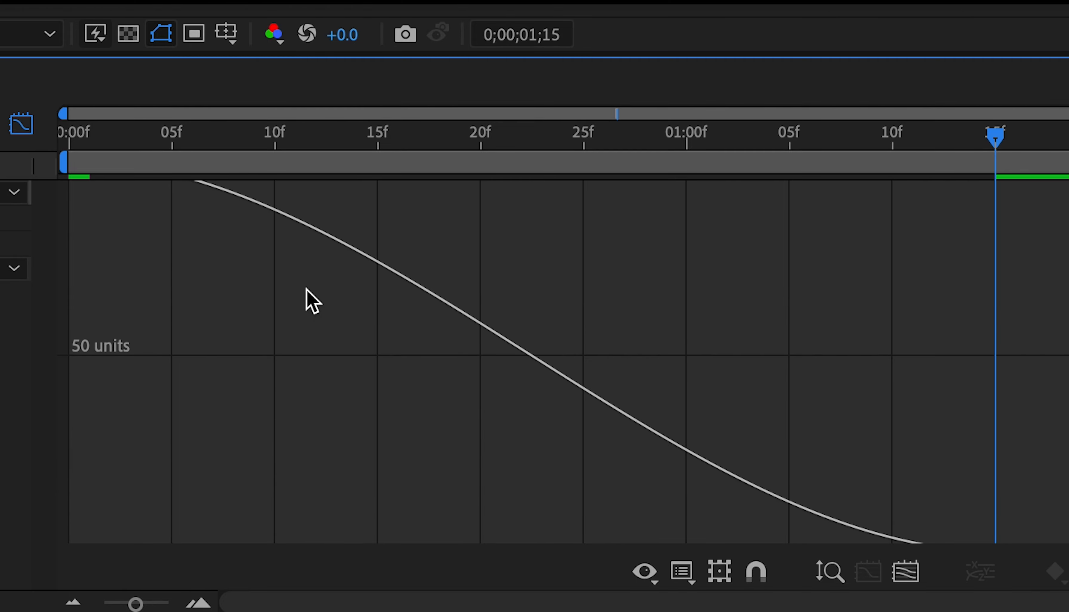
pyautogui.click(70, 219)
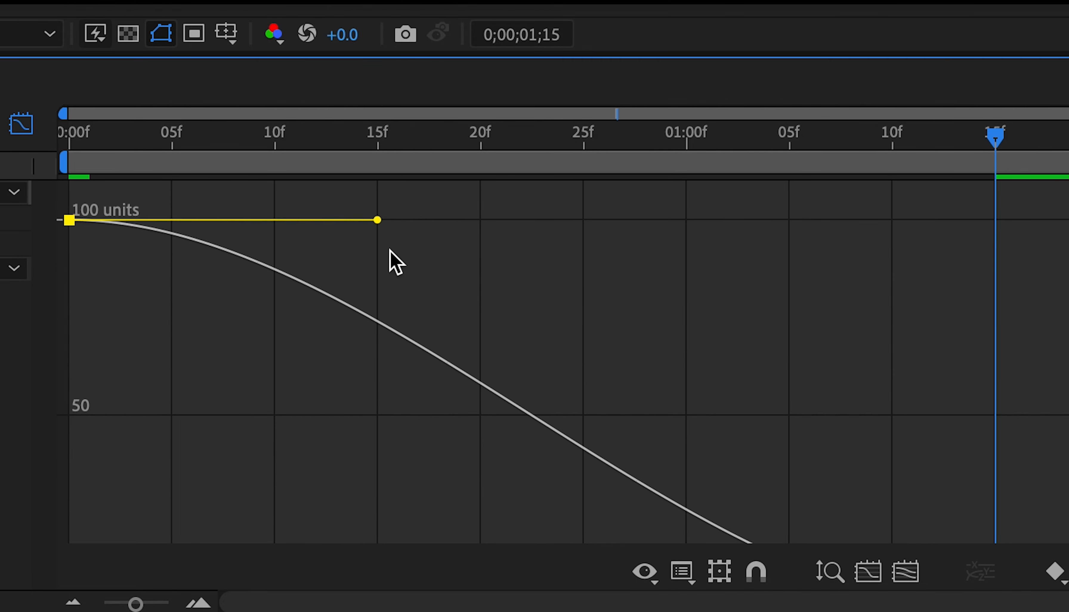
pyautogui.moveTo(379, 218); pyautogui.dragTo(64, 425)
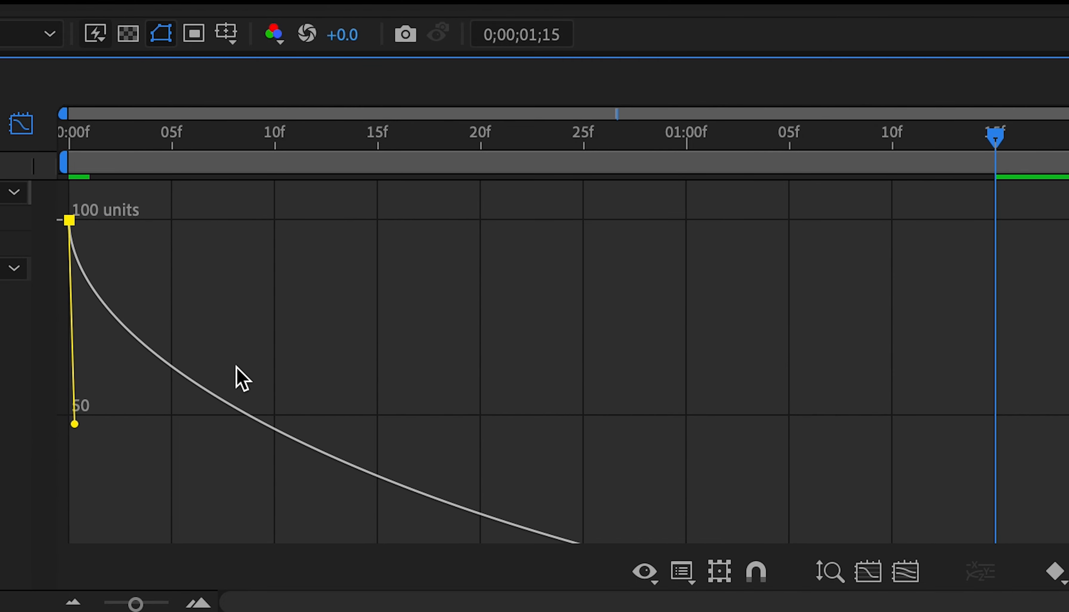
pyautogui.scroll(-5, 253, 370)
pyautogui.scroll(3, 254, 370)
pyautogui.press('space')
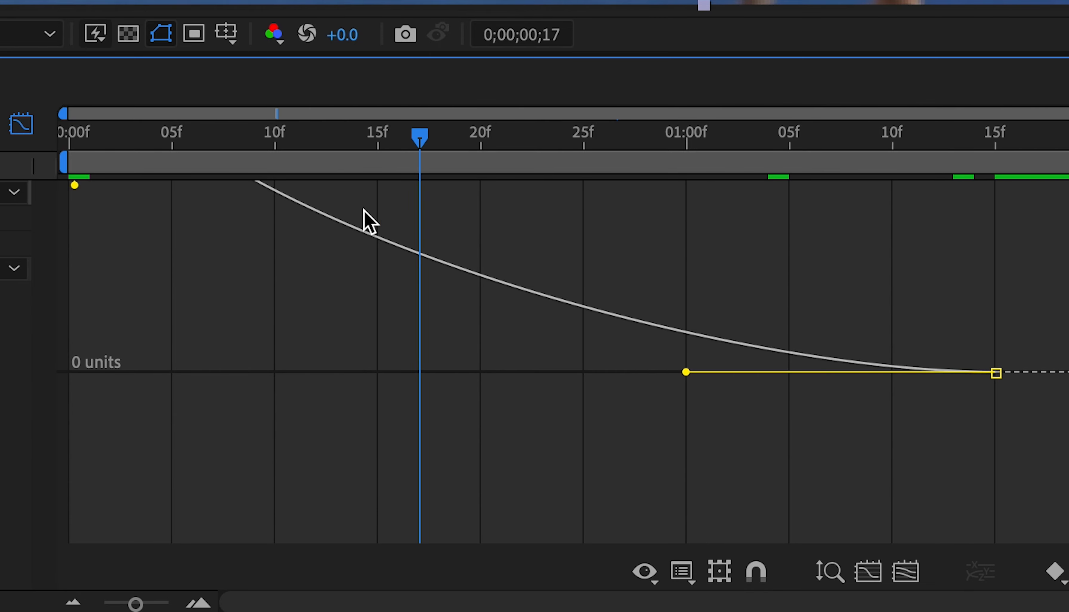
pyautogui.click(21, 125)
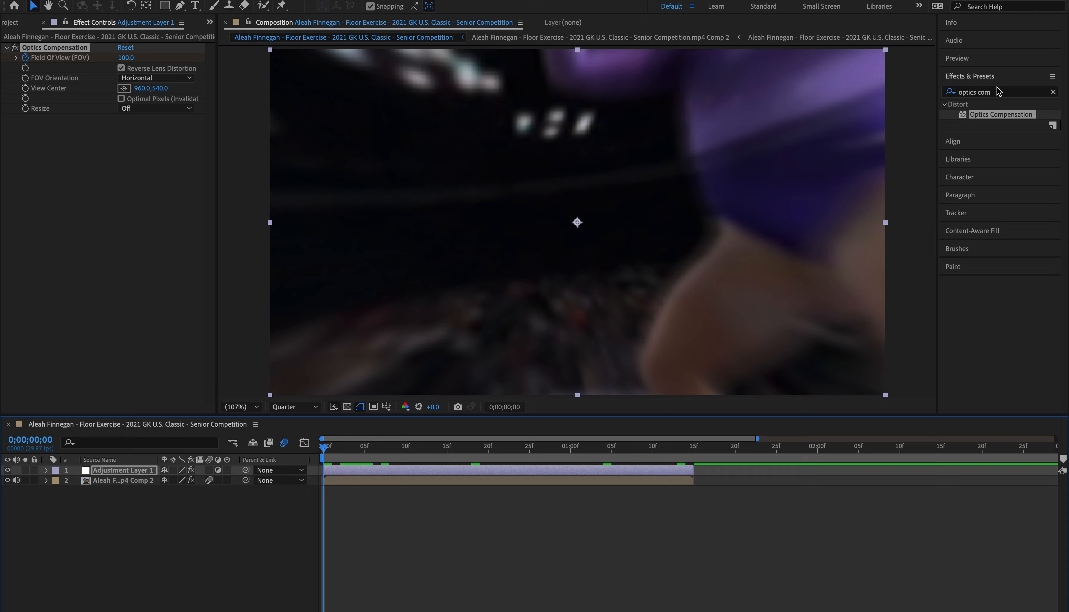
# Step: Apply the S_Glow effect to the gymnastics clip layer and keyframe its Brightness at 2 at the clip's start
pyautogui.moveTo(997, 90); pyautogui.dragTo(794, 96)
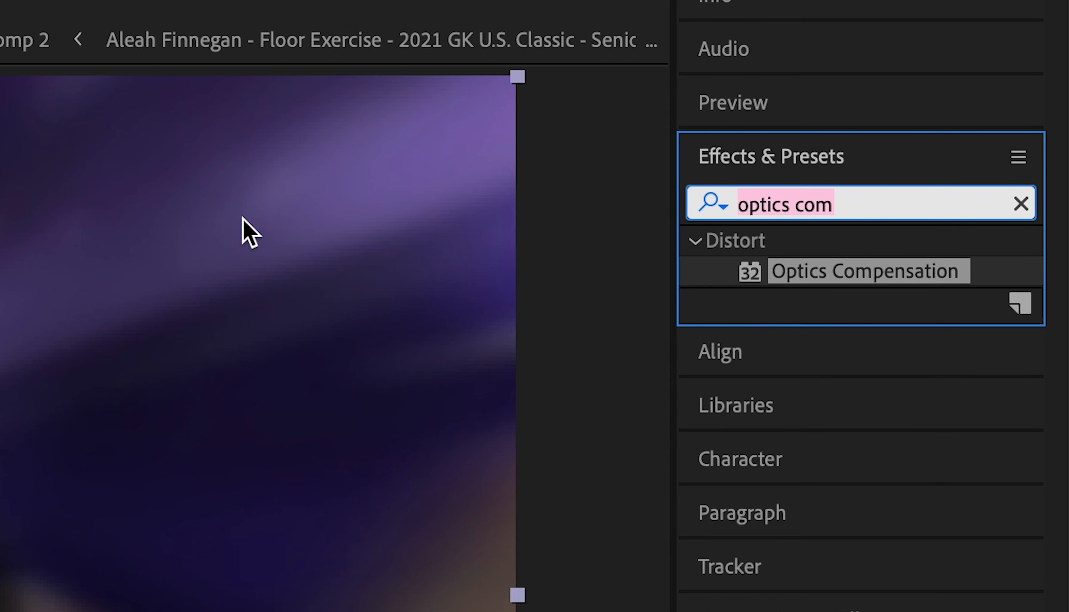
pyautogui.write('glow')
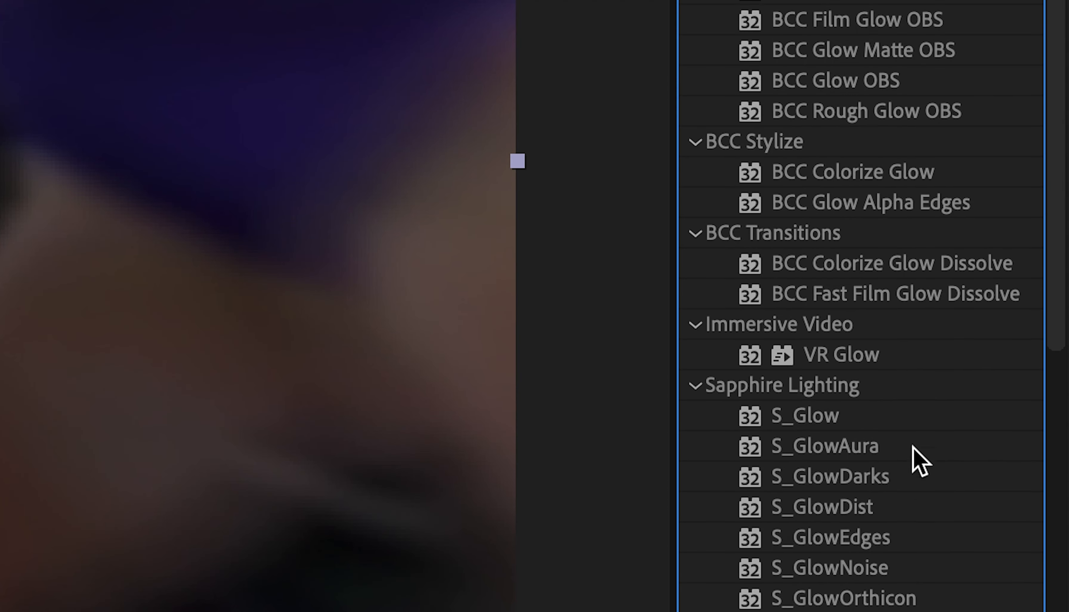
pyautogui.moveTo(805, 415); pyautogui.dragTo(439, 489)
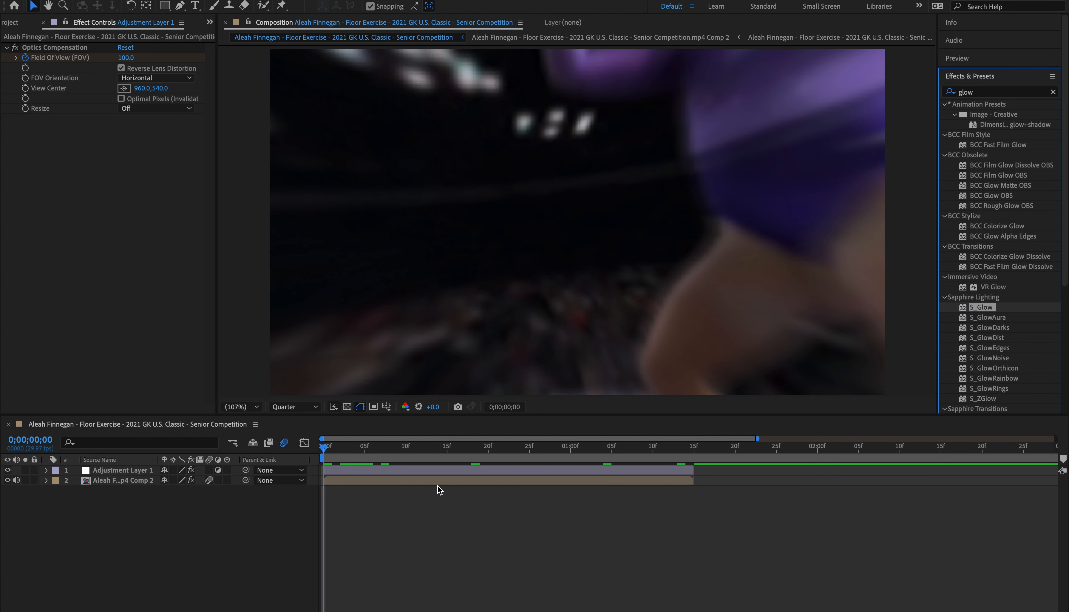
pyautogui.moveTo(983, 311); pyautogui.dragTo(652, 483)
pyautogui.click(27, 175)
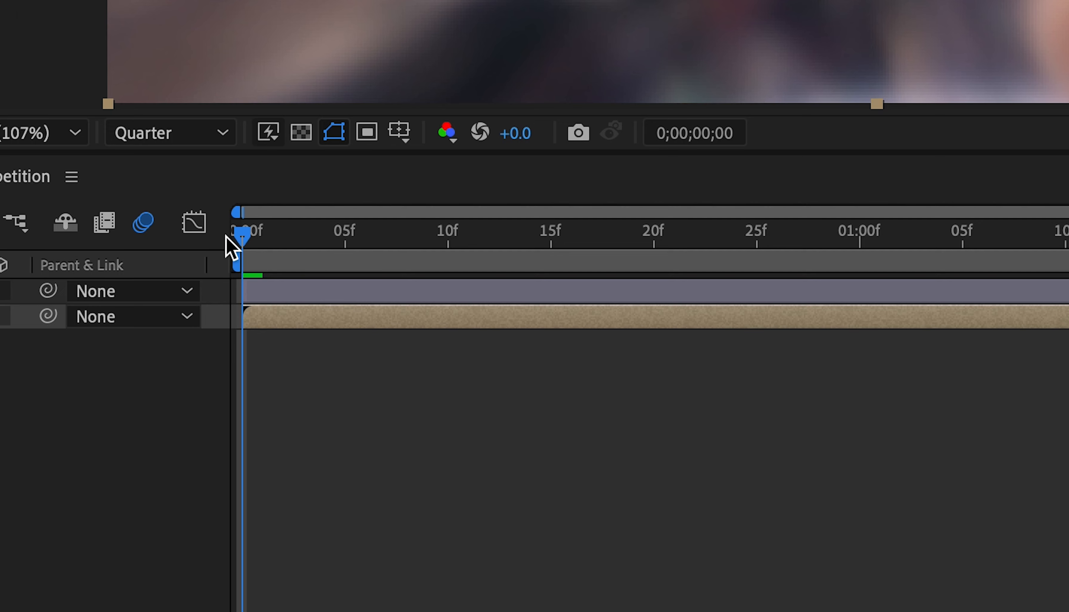
pyautogui.press('space')
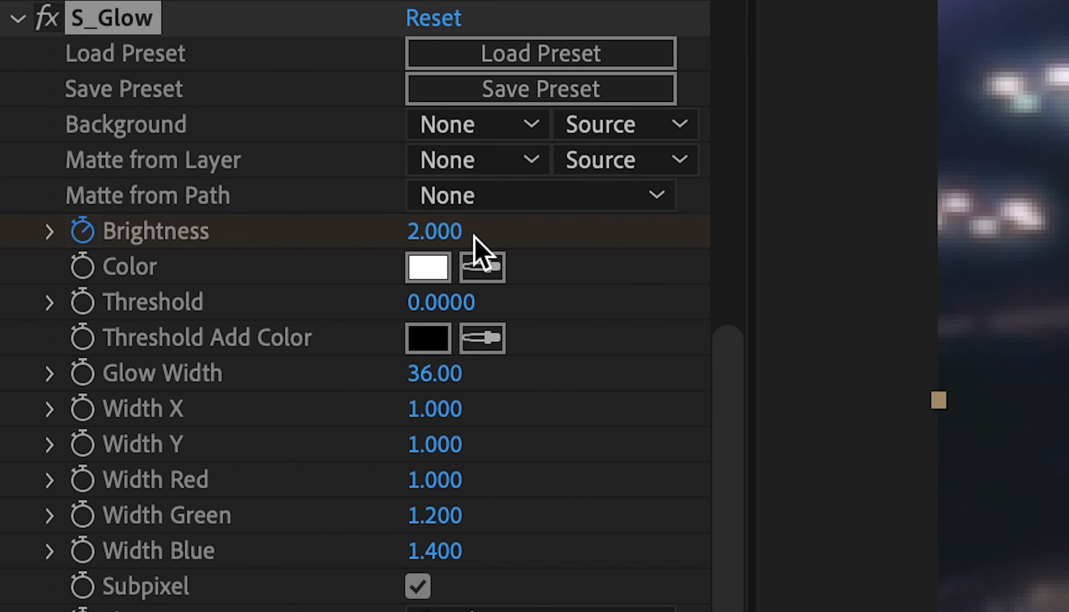
# Step: Set the S_Glow Brightness to 0 at 0;00;00;21 on the gymnastics clip layer
pyautogui.moveTo(137, 175); pyautogui.dragTo(3, 174)
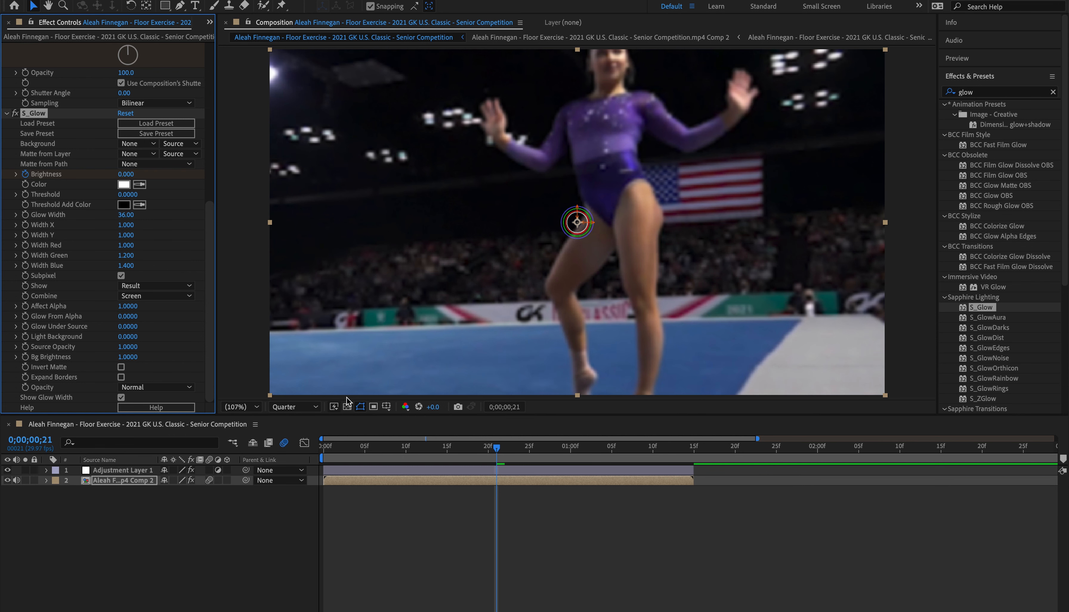
# Step: Preview the finished clip from its start to check the combined motion, lens distortion and glow effects, and return to the first frame
pyautogui.press('space')
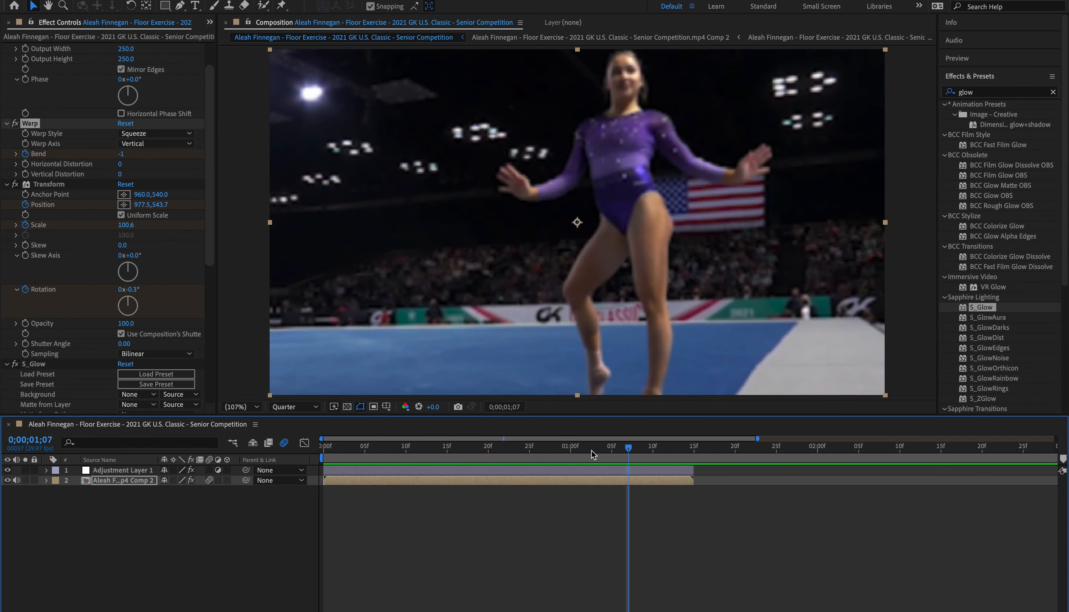
pyautogui.press('space')
pyautogui.press('space')
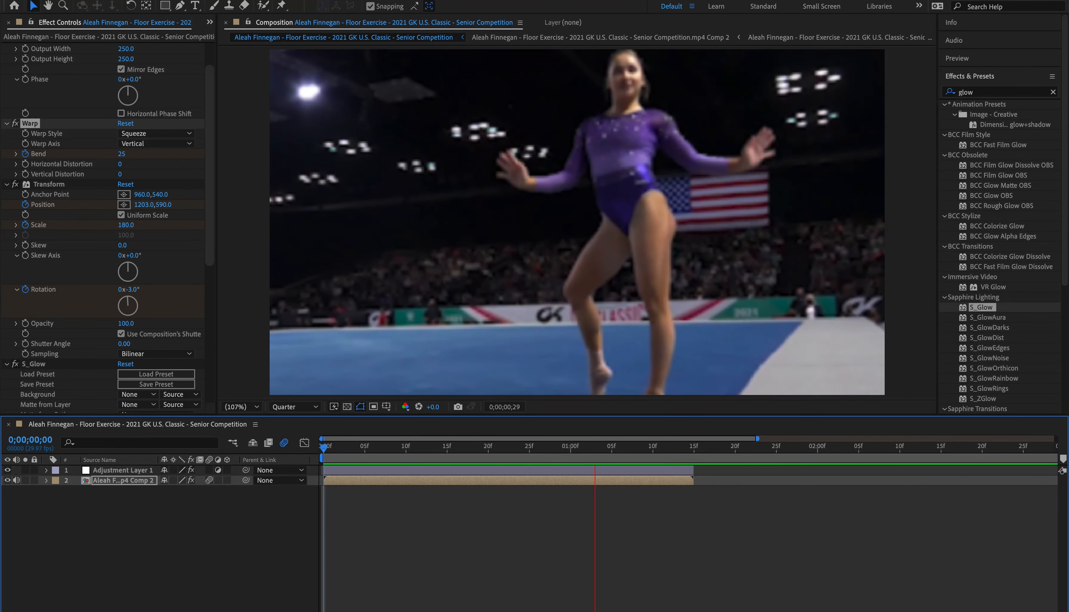
pyautogui.press('space')
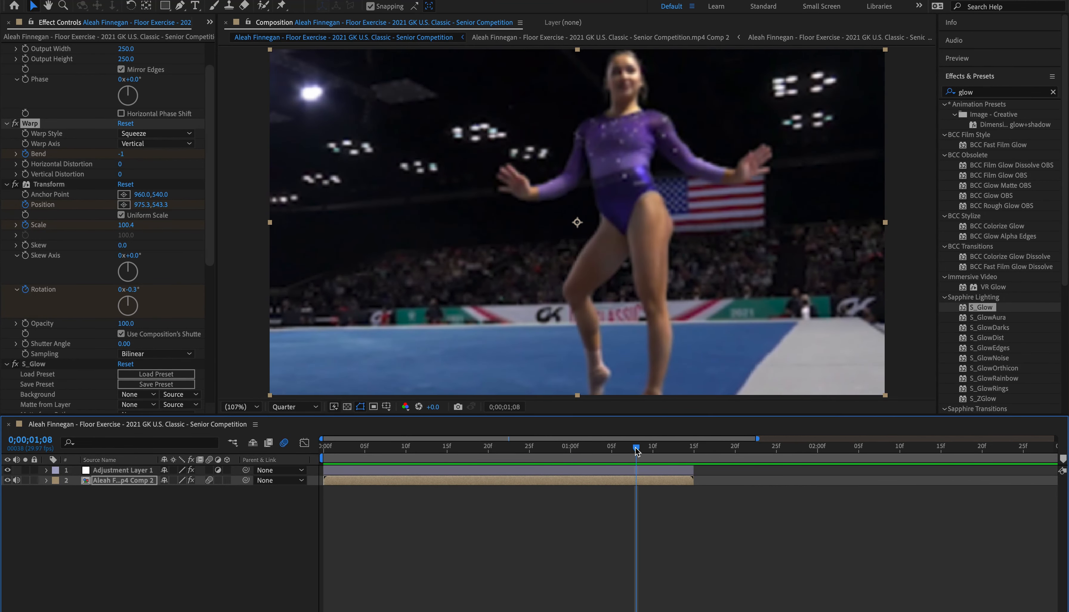
pyautogui.moveTo(636, 448); pyautogui.dragTo(180, 500)
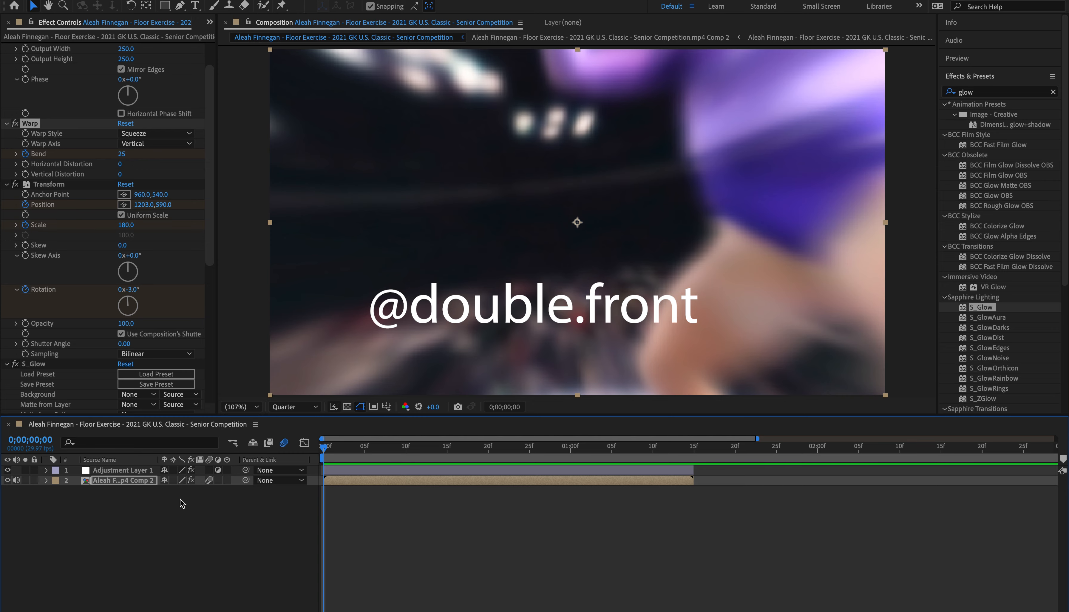
pyautogui.press('space')
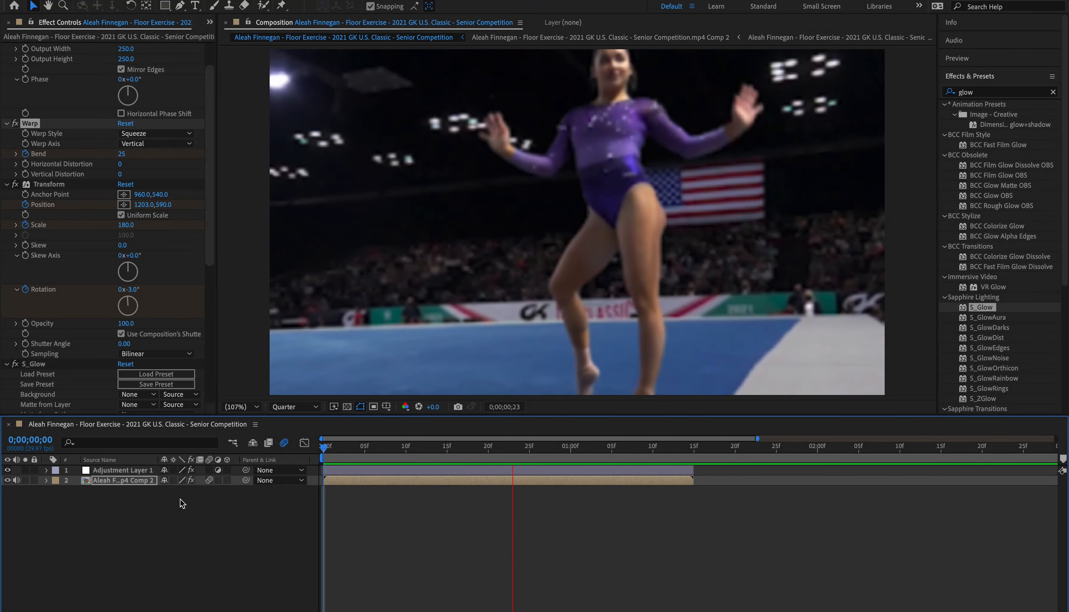
pyautogui.press('space')
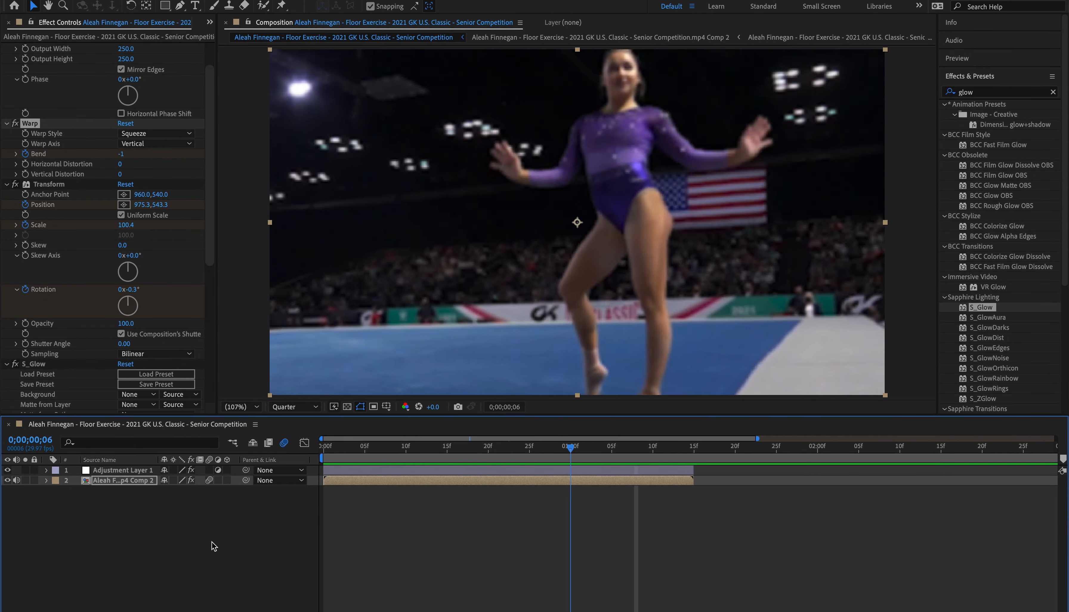
pyautogui.press('Home')
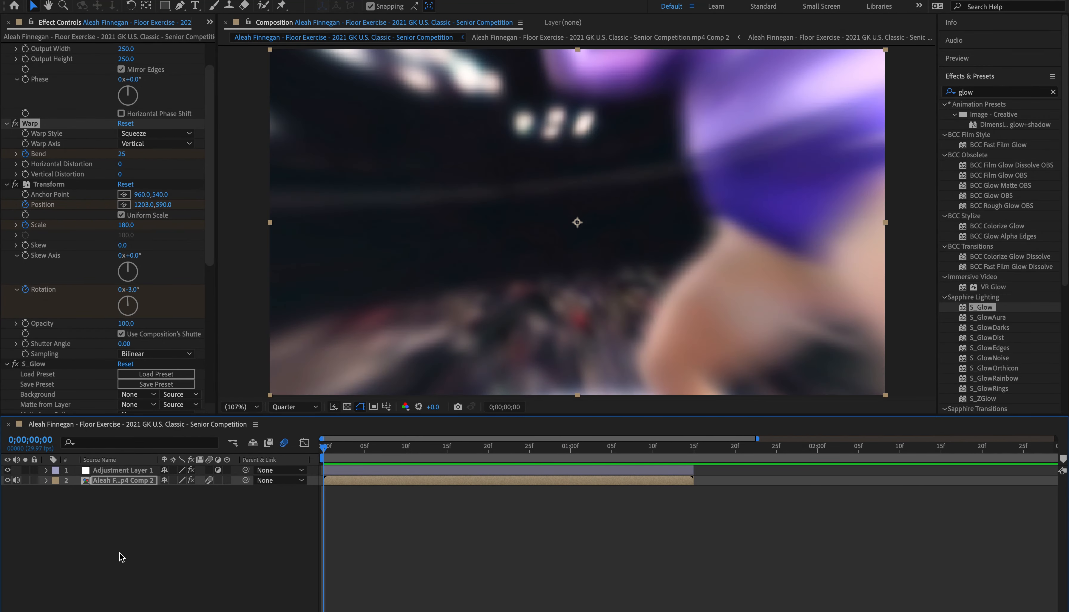